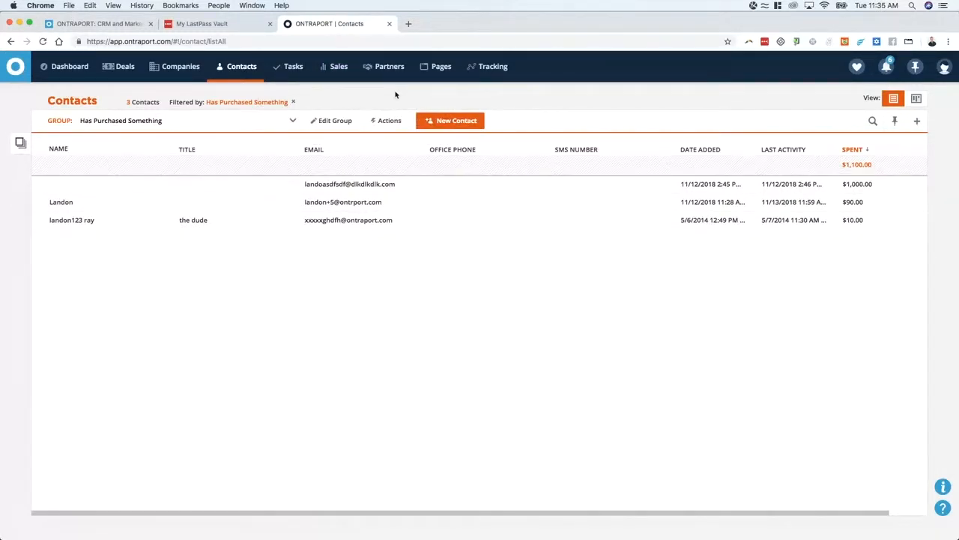
# Step: Close the password vault and marketing site browser tabs, keeping only the Contacts tab open
pyautogui.click(270, 23)
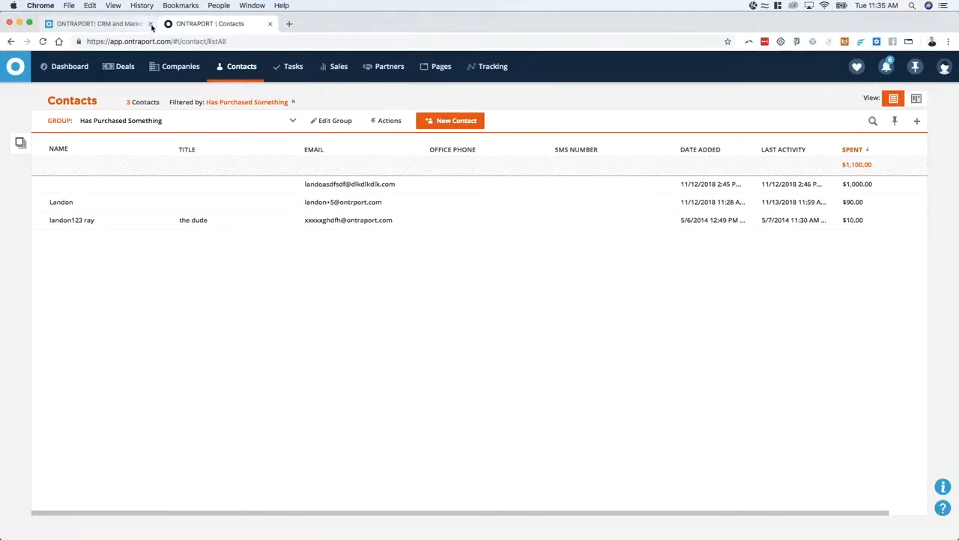
pyautogui.click(150, 24)
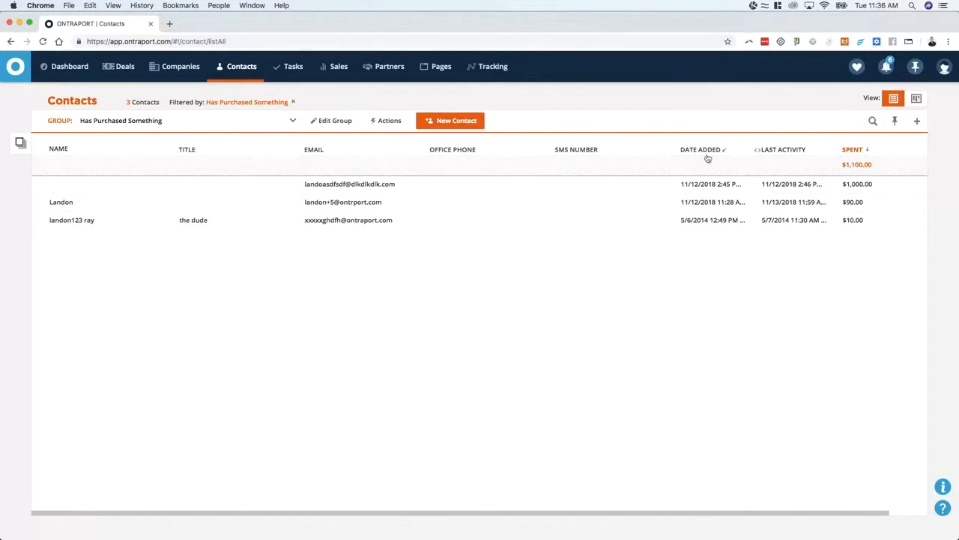
# Step: Open the Tasks collection and look at its task status, assignee and group filter options
pyautogui.click(297, 67)
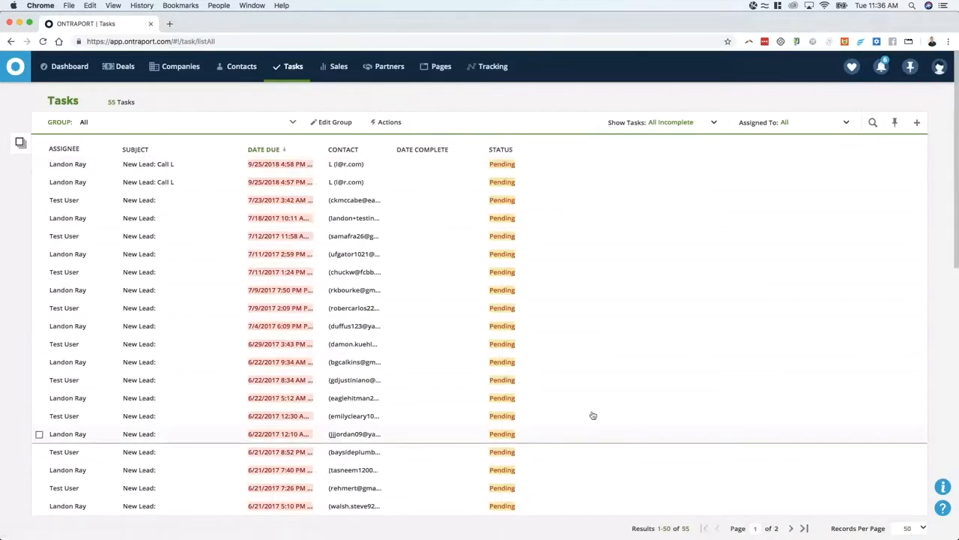
pyautogui.click(682, 123)
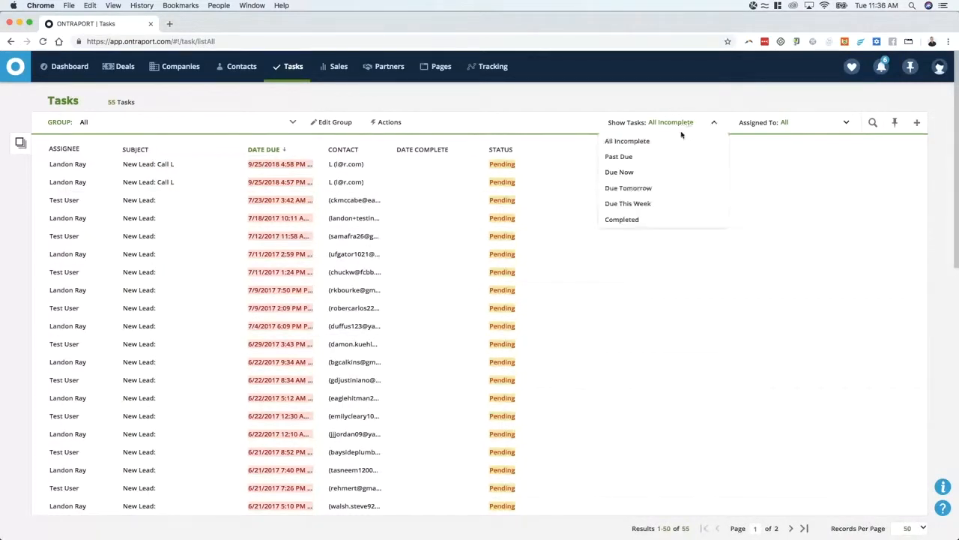
pyautogui.click(786, 124)
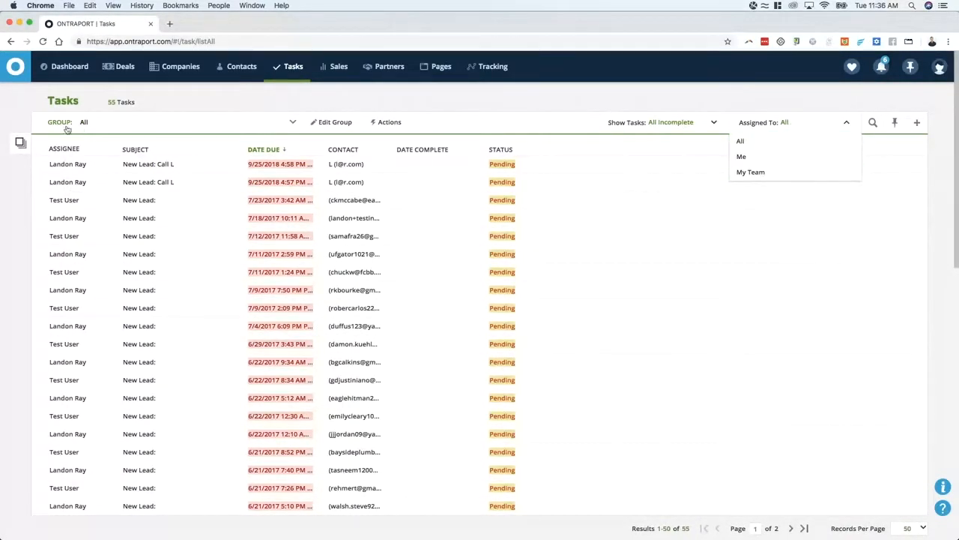
pyautogui.click(177, 126)
pyautogui.click(252, 105)
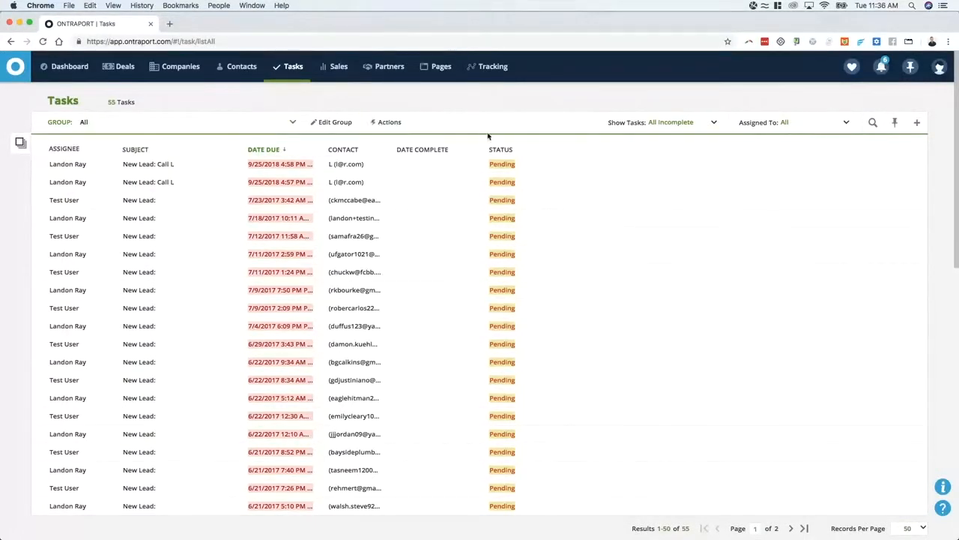
# Step: Look through the Sales, Partners, Pages and Companies collections
pyautogui.click(339, 70)
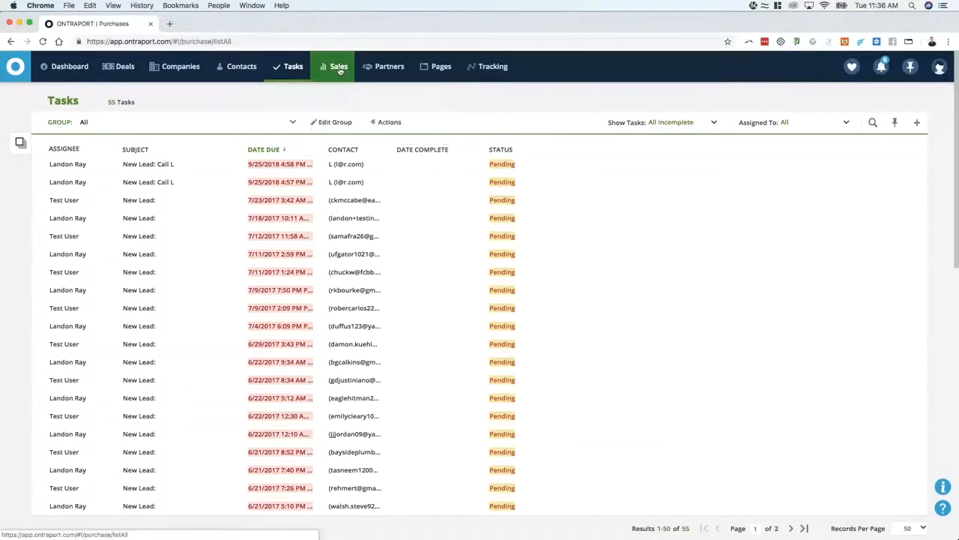
pyautogui.click(384, 69)
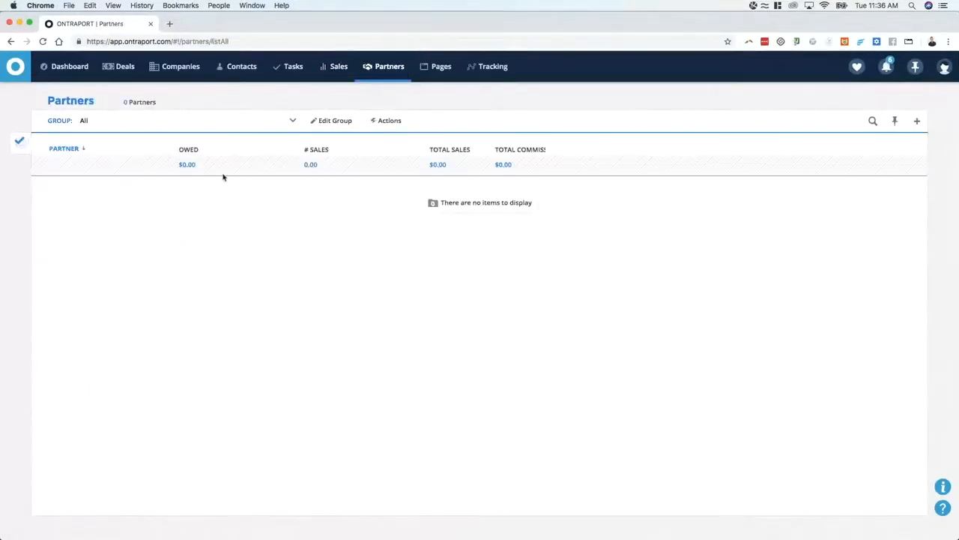
pyautogui.click(421, 75)
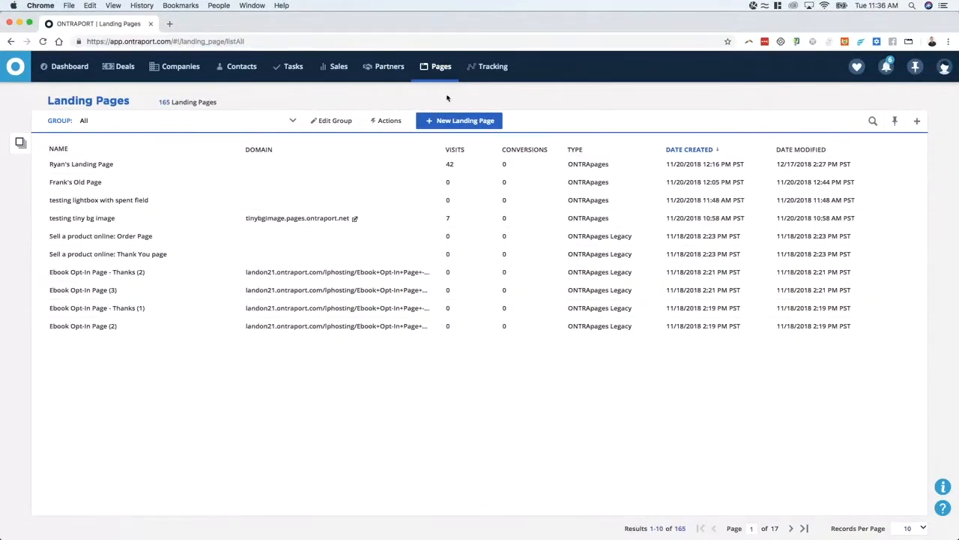
pyautogui.moveTo(491, 69)
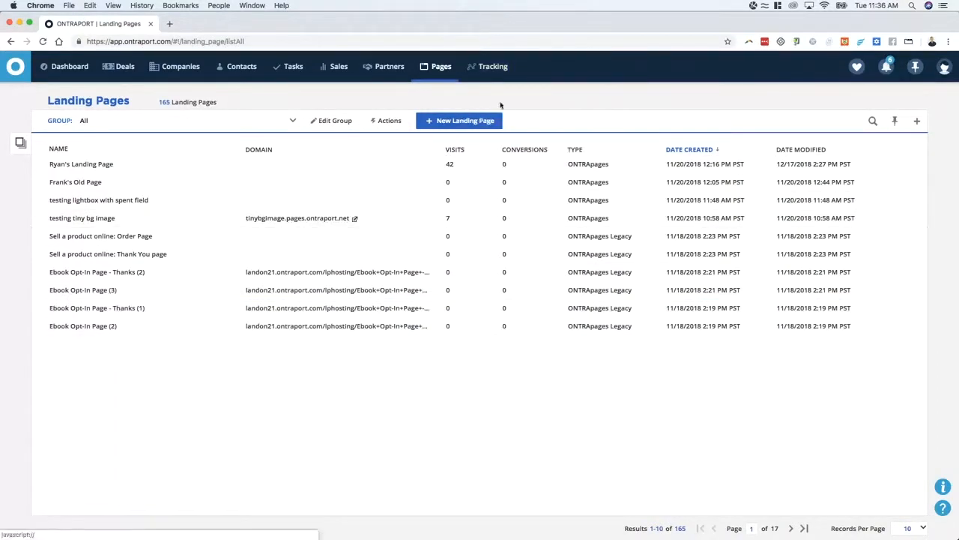
pyautogui.click(248, 71)
pyautogui.click(178, 69)
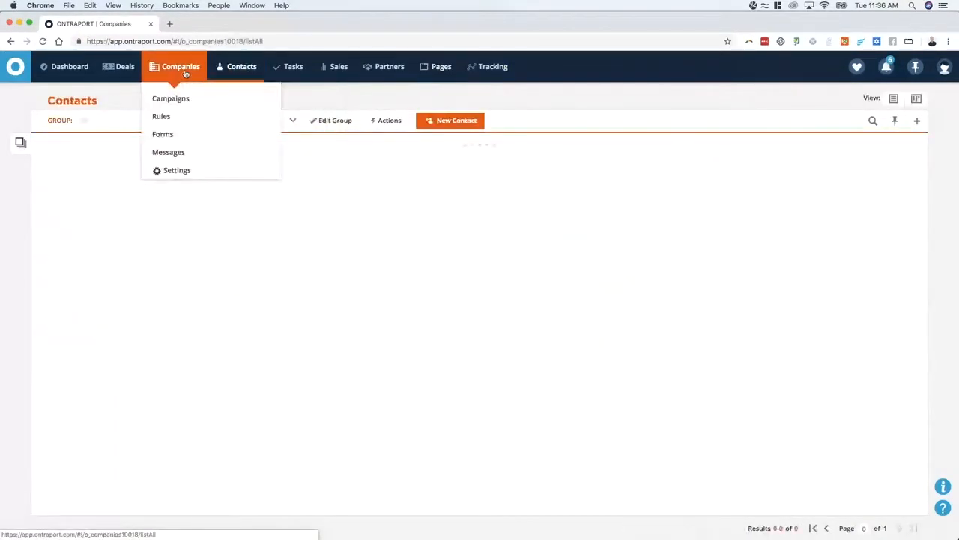
pyautogui.moveTo(119, 75)
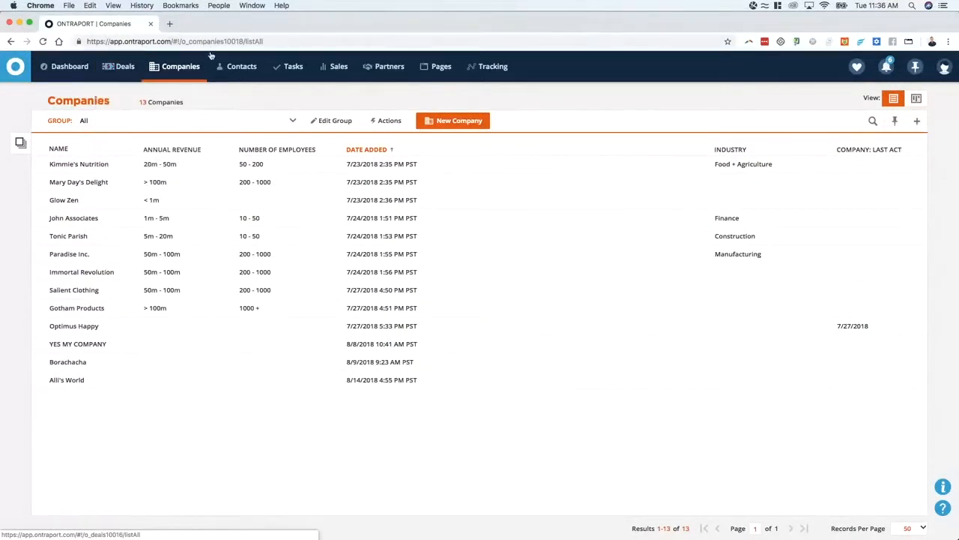
# Step: Return to the Contacts collection and show the All group
pyautogui.click(247, 68)
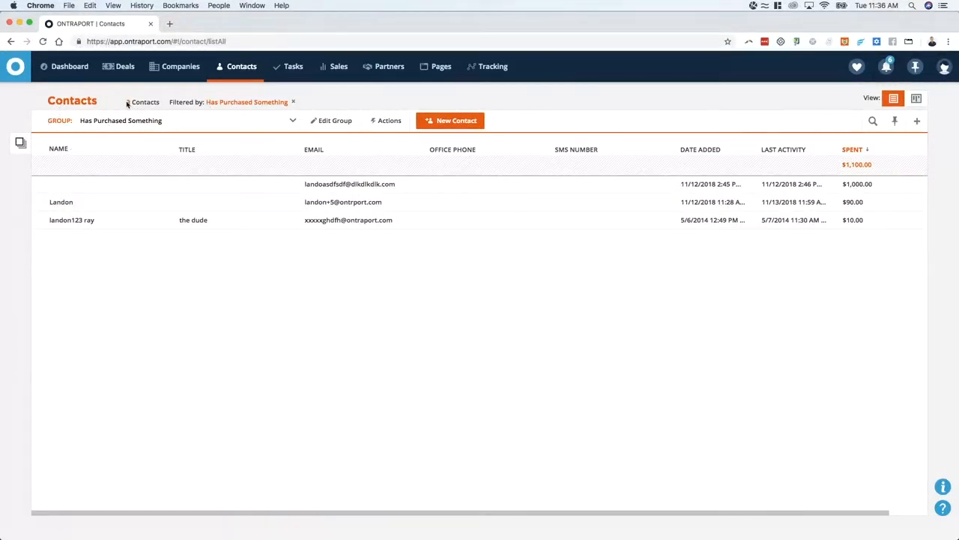
pyautogui.moveTo(160, 103); pyautogui.dragTo(129, 103)
pyautogui.click(235, 122)
pyautogui.click(186, 155)
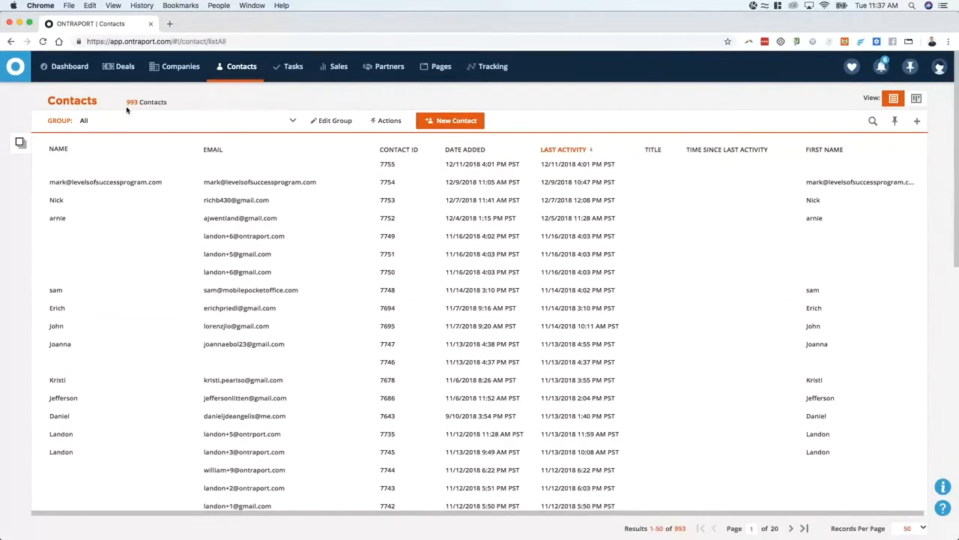
# Step: Find the group Has Purchased Something by searching for "has" and filter the contacts by it
pyautogui.click(168, 129)
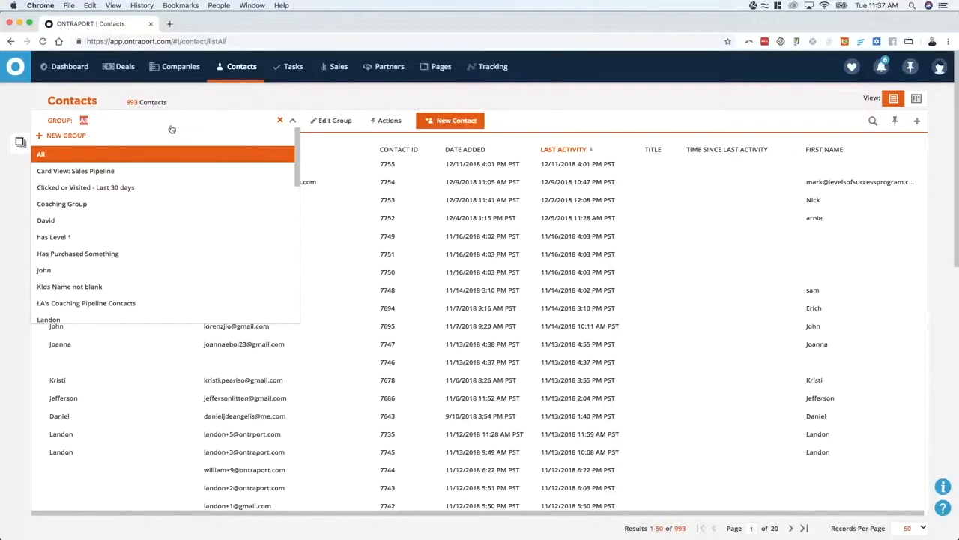
pyautogui.write('has')
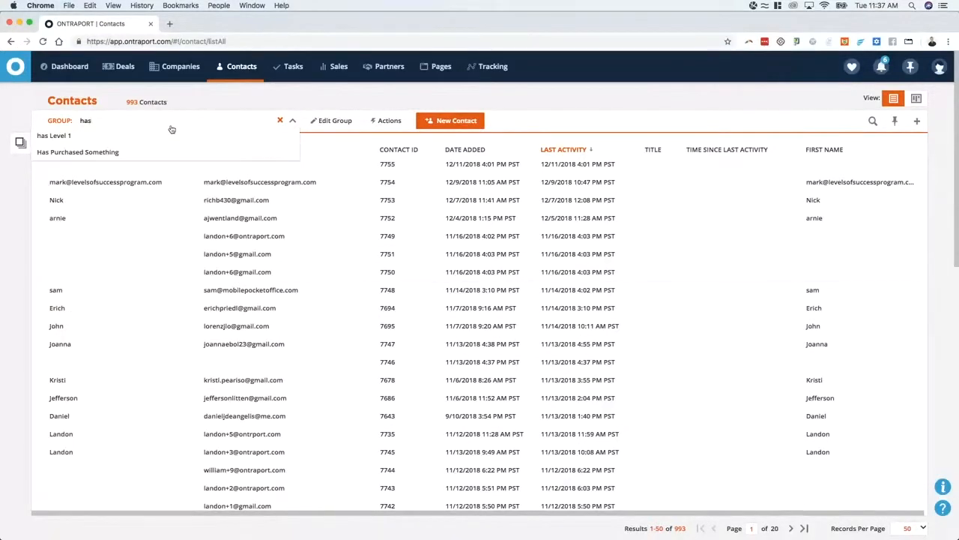
pyautogui.press('Down')
pyautogui.press('Down')
pyautogui.press('Return')
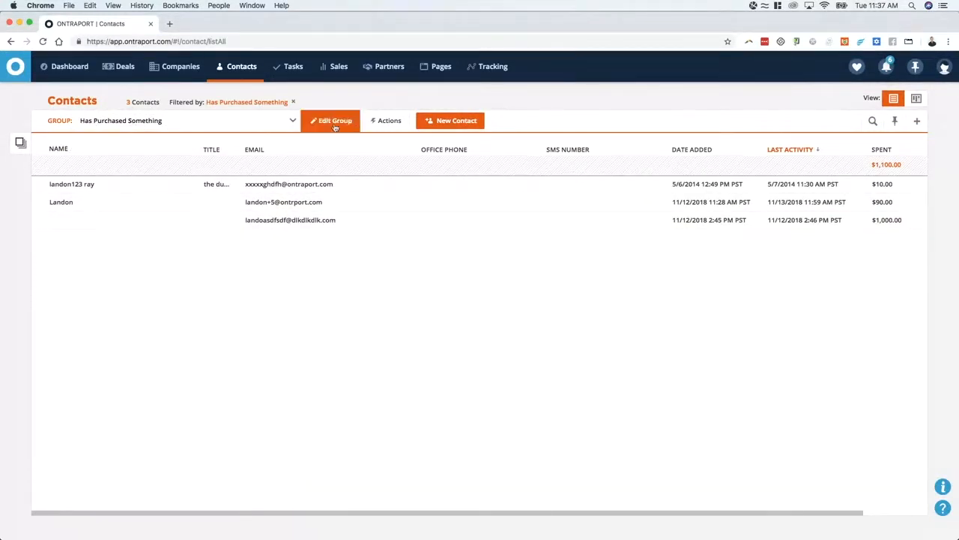
# Step: Switch the contacts list back to the All group and look through its records
pyautogui.click(171, 123)
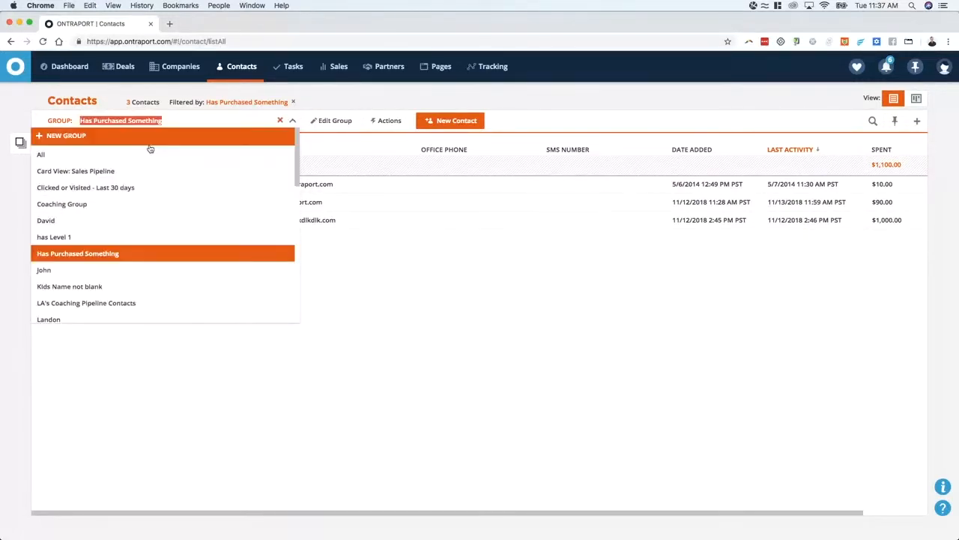
pyautogui.click(146, 154)
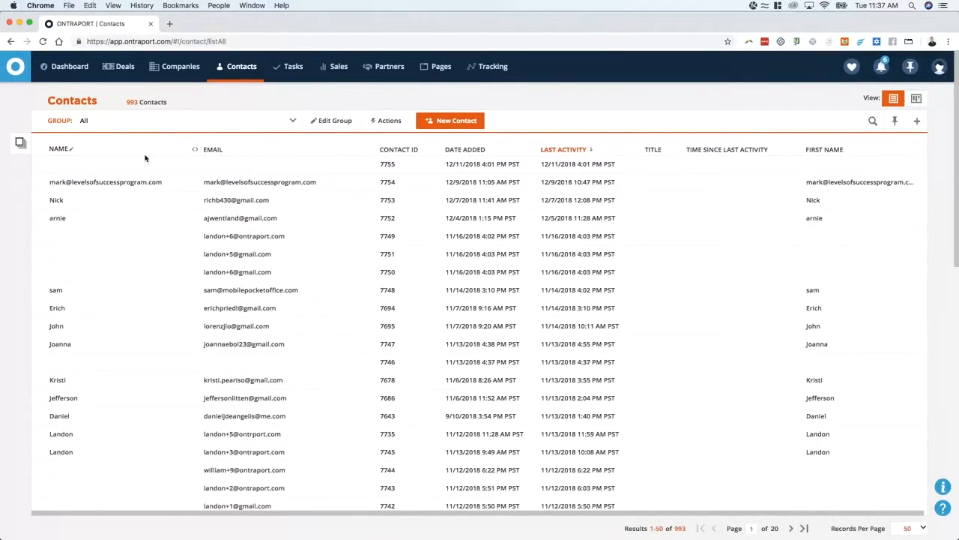
pyautogui.scroll(-5, 255, 188)
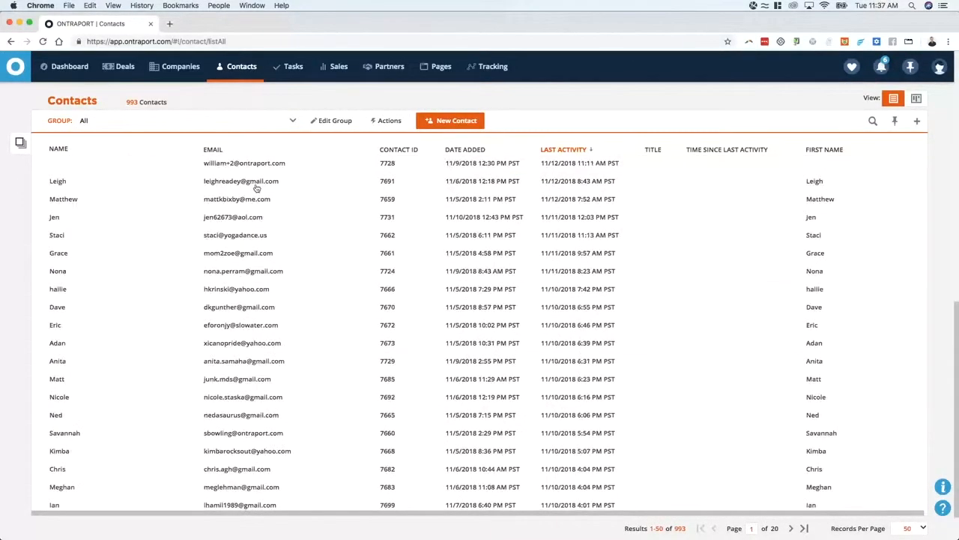
pyautogui.scroll(5, 256, 188)
pyautogui.scroll(-5, 247, 184)
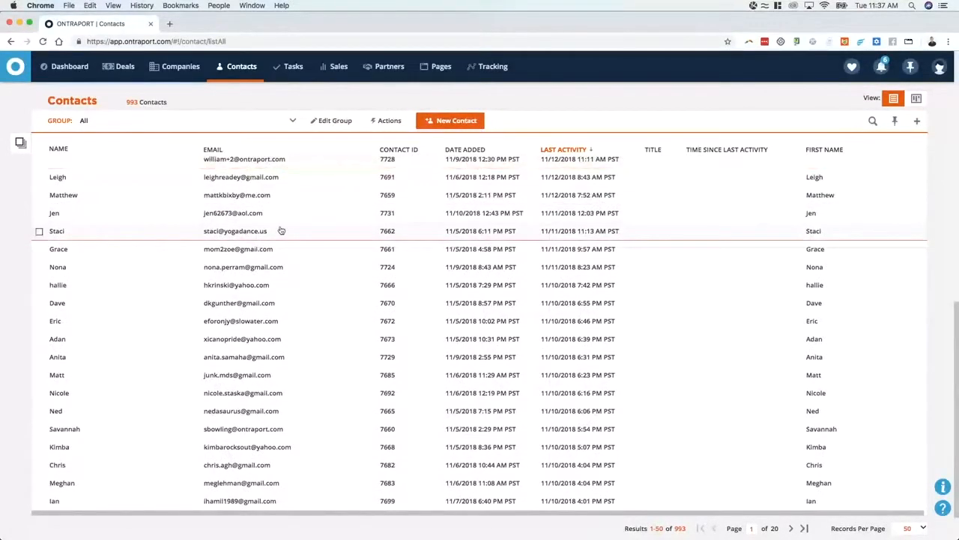
pyautogui.scroll(5, 283, 279)
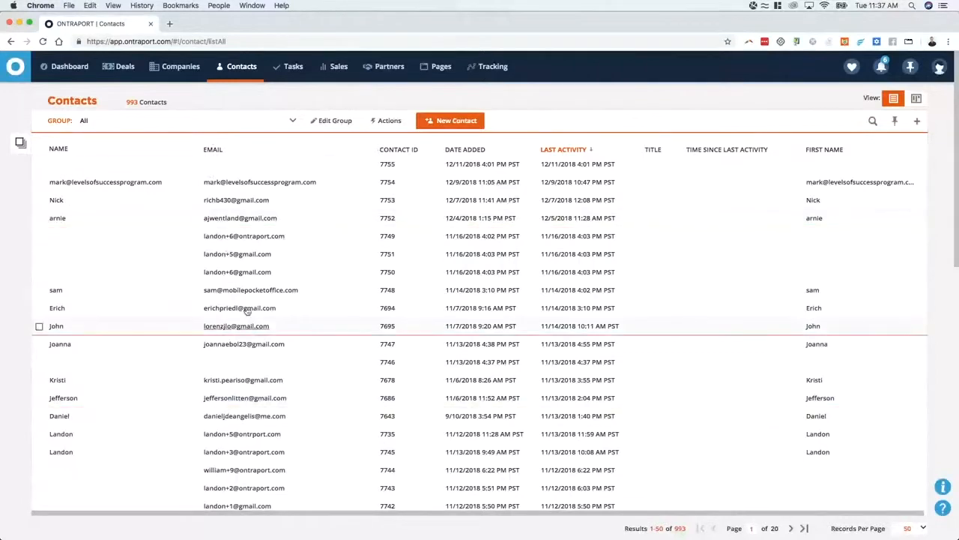
pyautogui.scroll(-3, 239, 157)
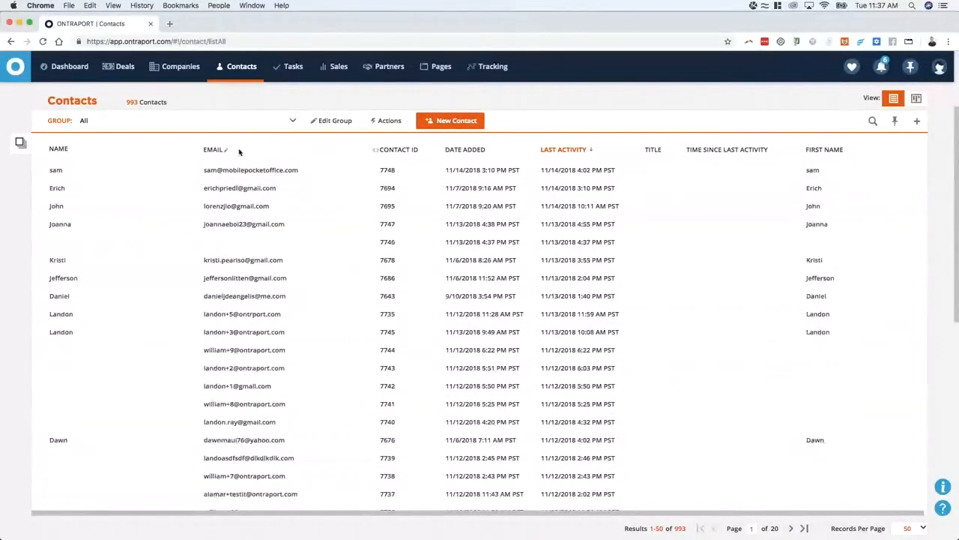
pyautogui.scroll(-3, 239, 153)
pyautogui.scroll(6, 210, 143)
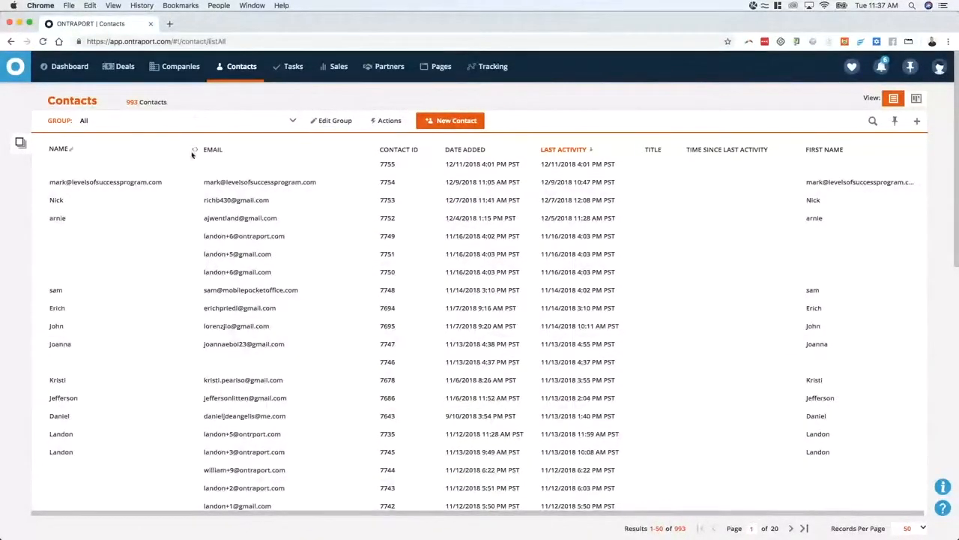
# Step: Start a new contact group and name it "My new group"
pyautogui.click(190, 123)
pyautogui.click(182, 141)
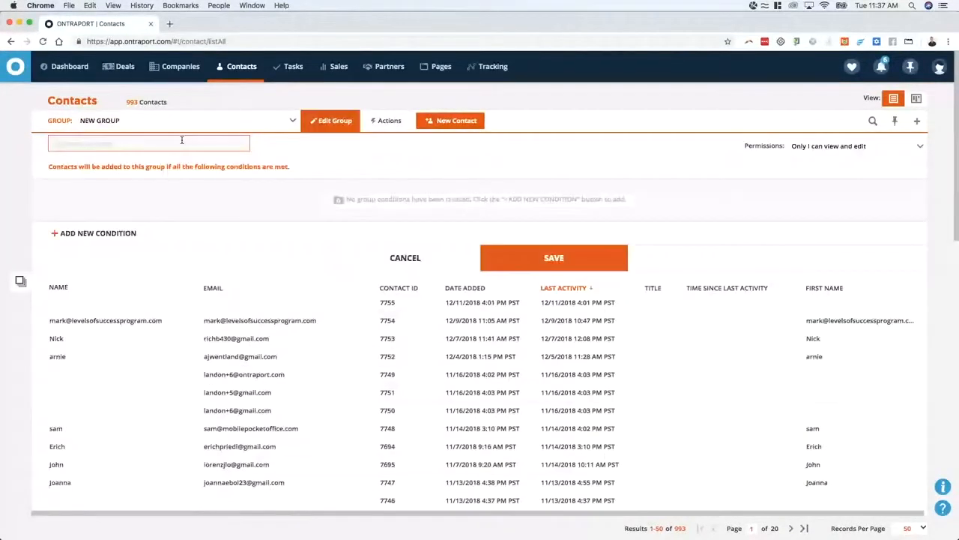
pyautogui.click(290, 123)
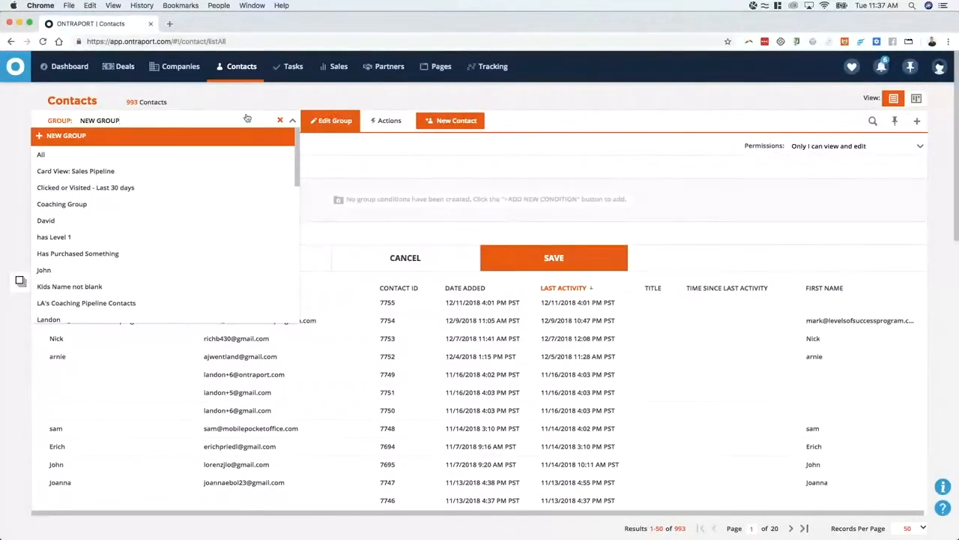
pyautogui.doubleClick(207, 98)
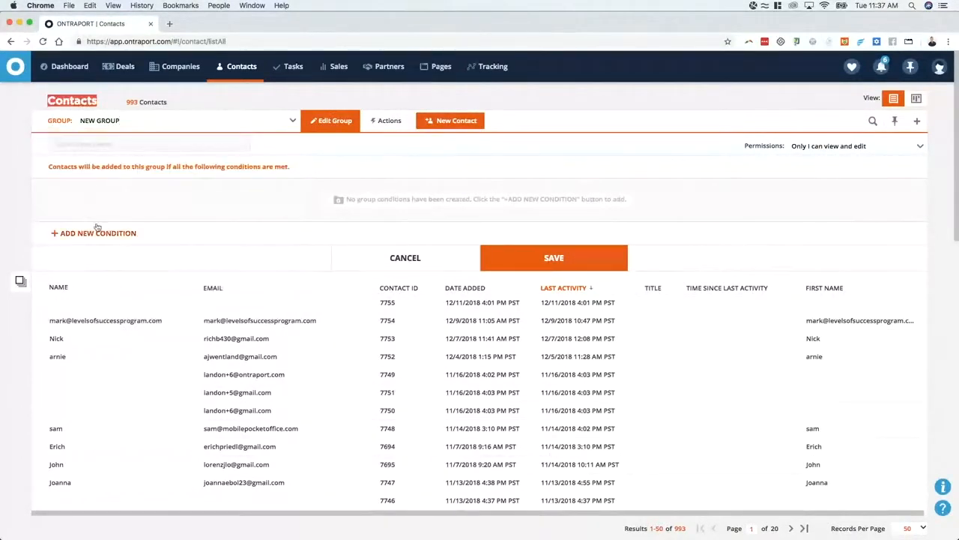
pyautogui.click(99, 147)
pyautogui.write('My ne')
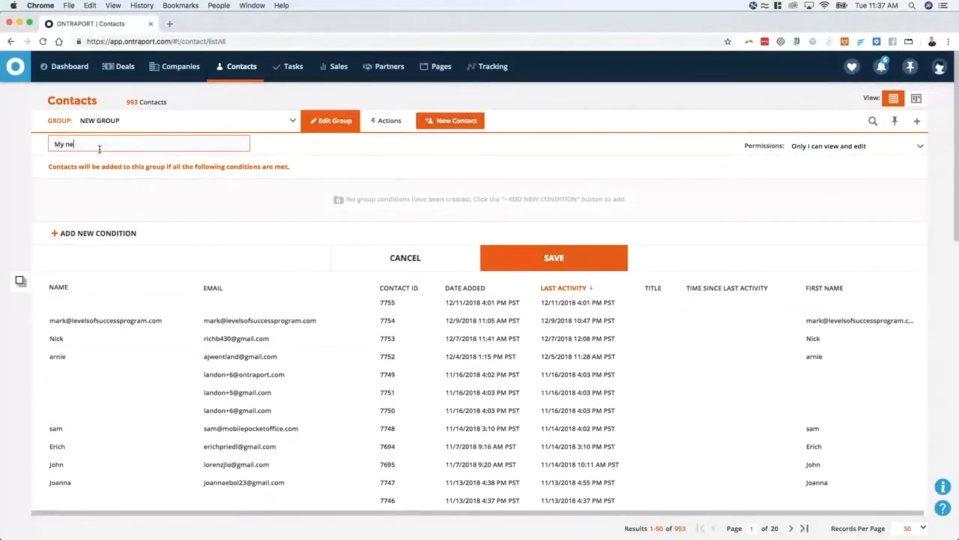
pyautogui.write('w group')
# Step: Add a condition to the new group using the First Name field with the Contains operator
pyautogui.click(129, 234)
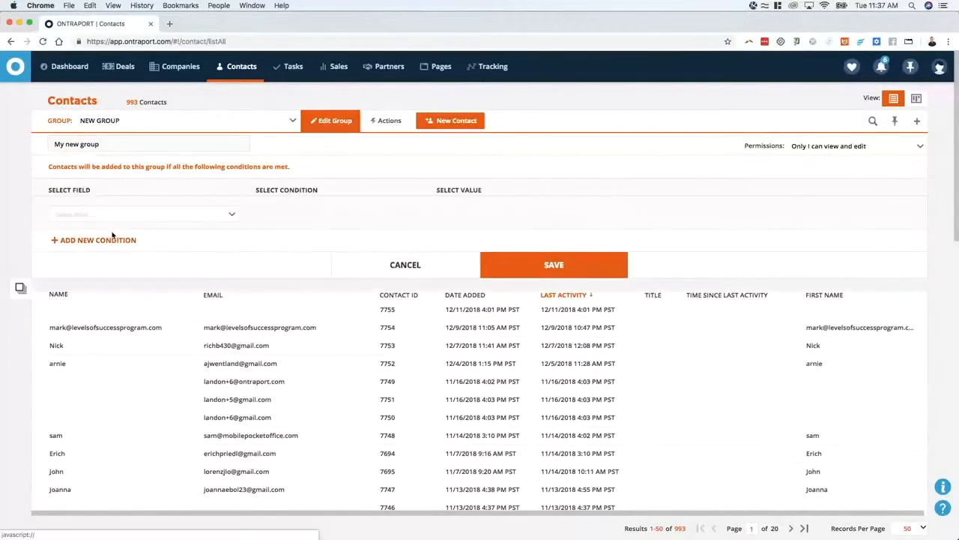
pyautogui.click(139, 222)
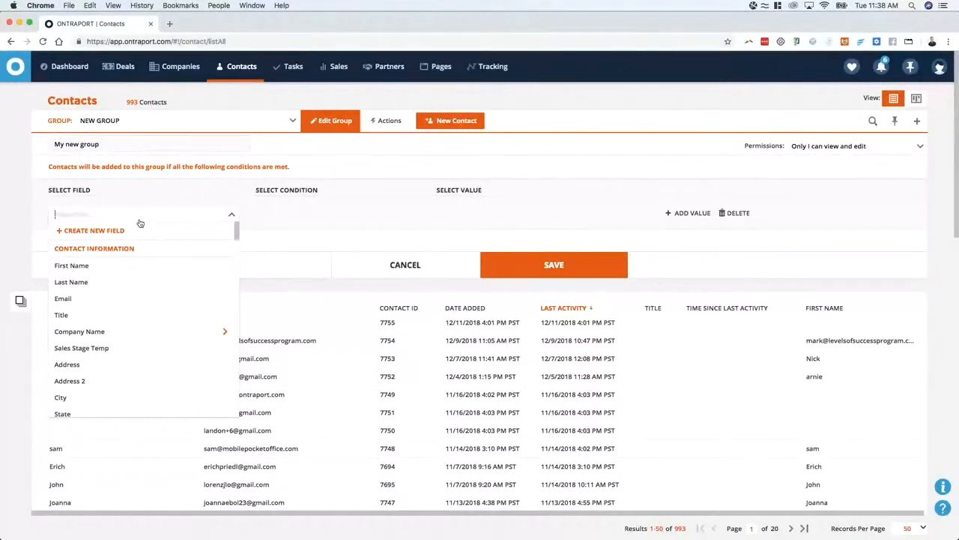
pyautogui.click(125, 266)
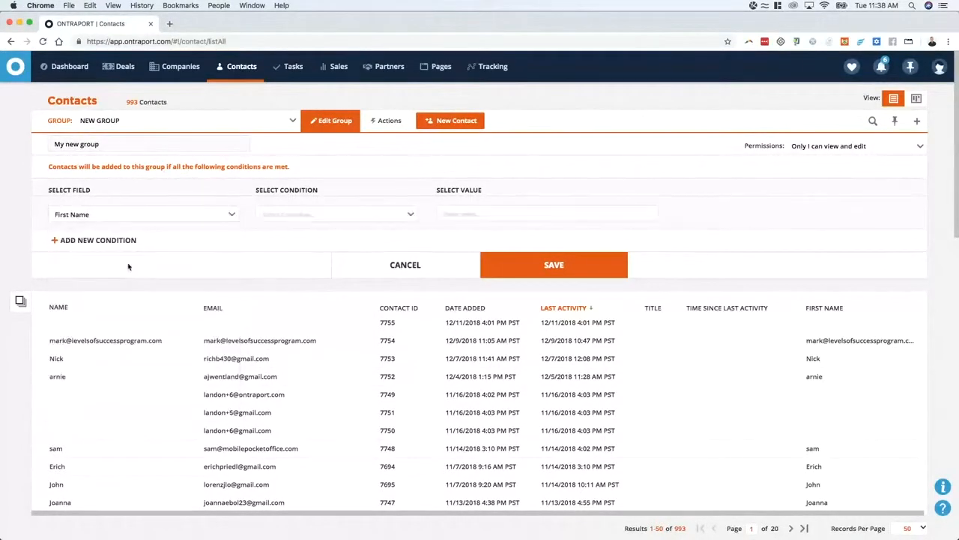
pyautogui.click(297, 218)
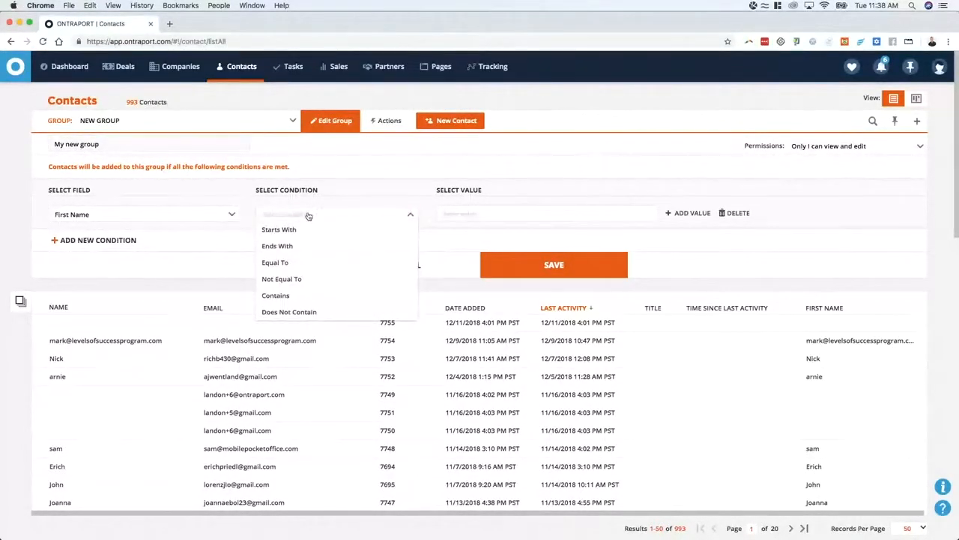
pyautogui.write('cont')
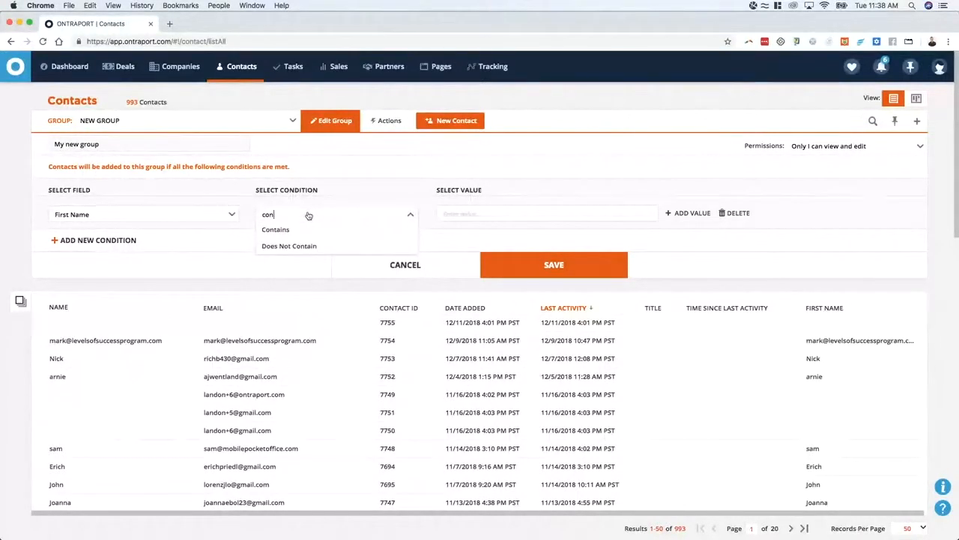
pyautogui.press('Down')
pyautogui.press('Return')
# Step: Enter the wanted person's first name as the condition value and save the group
pyautogui.click(470, 214)
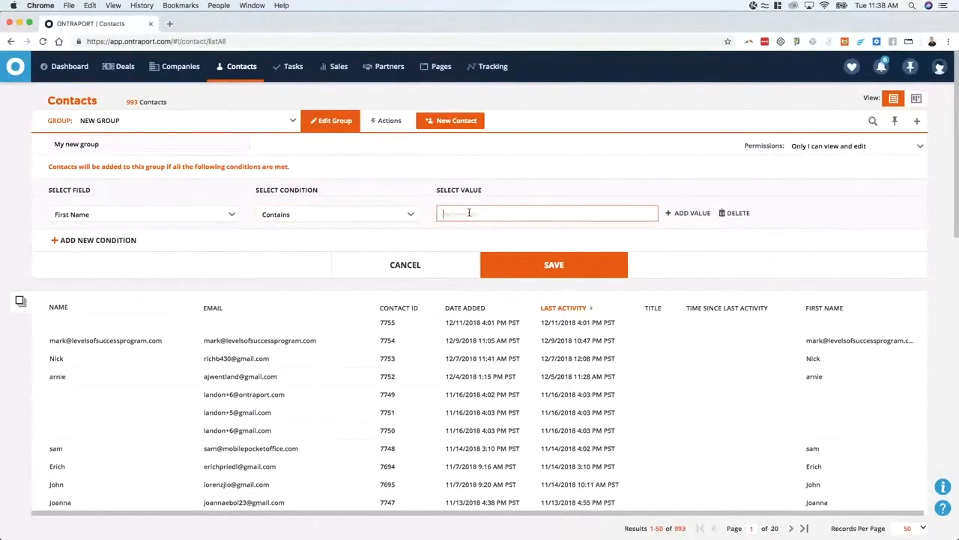
pyautogui.write('ina')
pyautogui.write('andon')
pyautogui.click(528, 274)
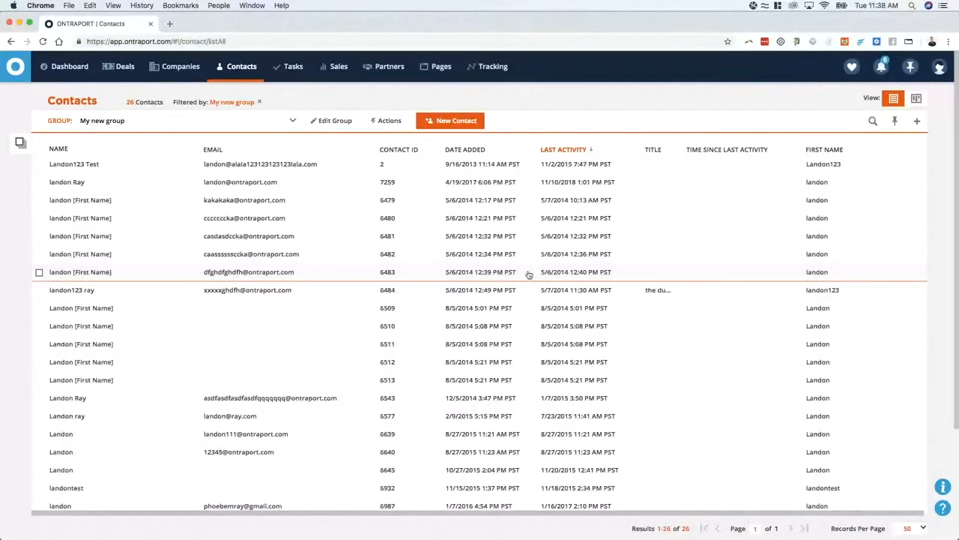
# Step: Open My new group for editing and add a second condition on the Last Name field
pyautogui.scroll(-3, 242, 259)
pyautogui.scroll(3, 242, 259)
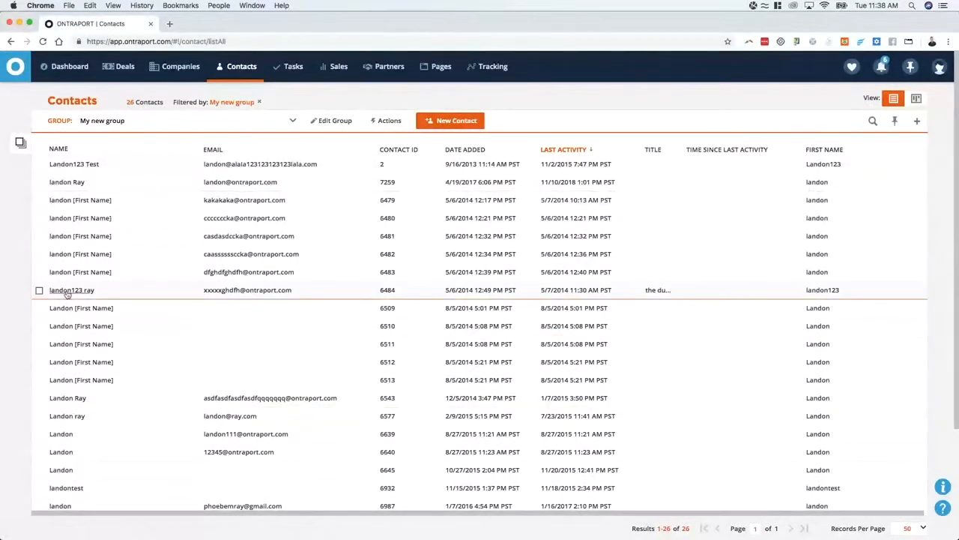
pyautogui.click(175, 125)
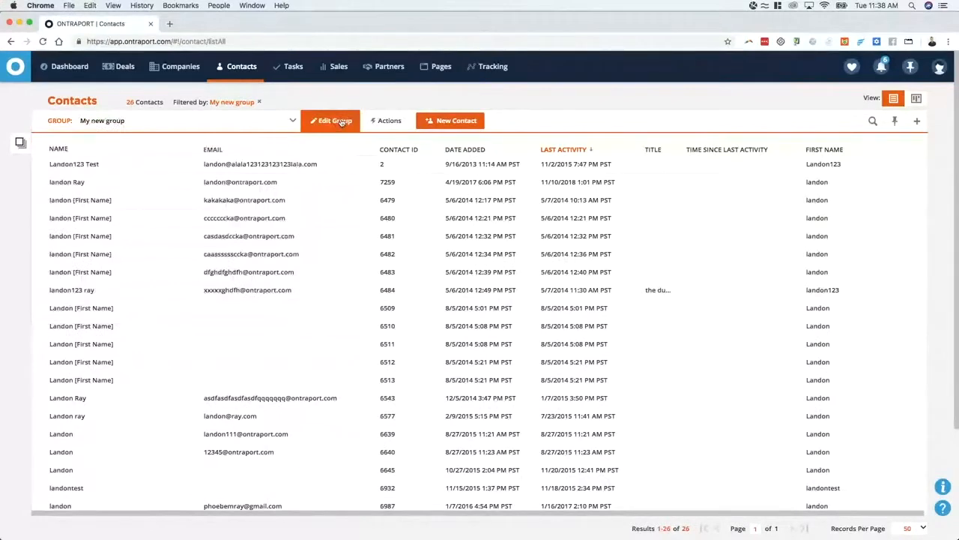
pyautogui.click(335, 121)
pyautogui.click(335, 121)
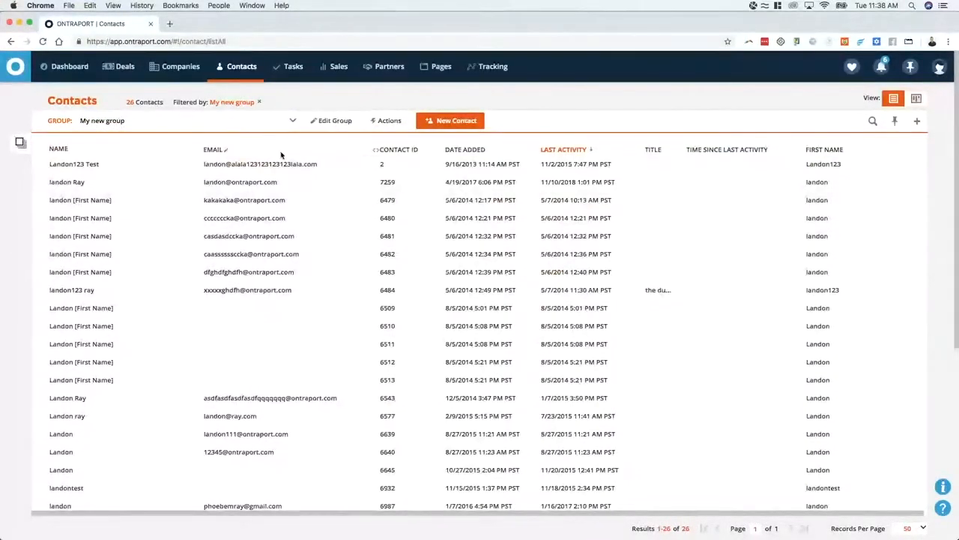
pyautogui.click(335, 121)
pyautogui.click(98, 237)
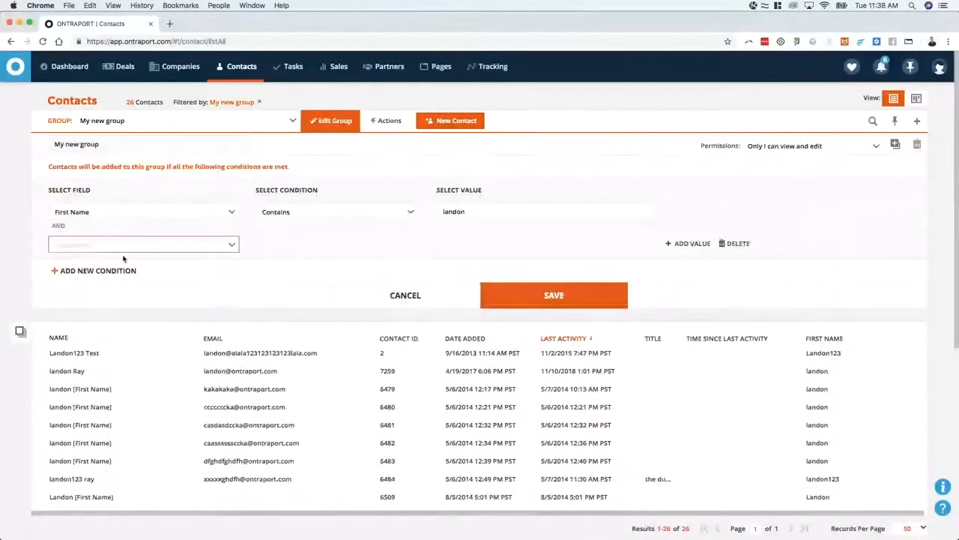
pyautogui.click(119, 246)
pyautogui.write('last')
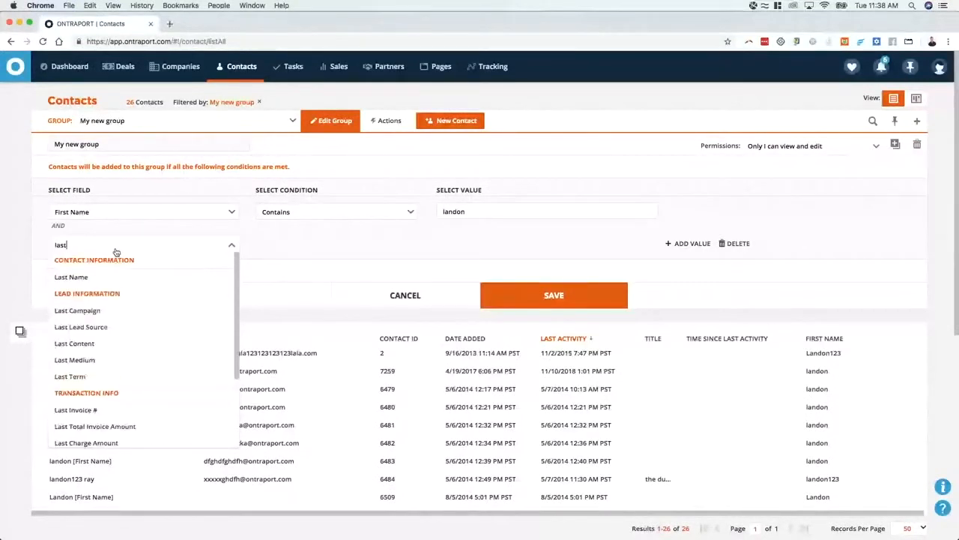
pyautogui.press('Return')
# Step: Set the Last Name condition to Contains, enter the wanted person's last name as its value, and save the group
pyautogui.click(300, 245)
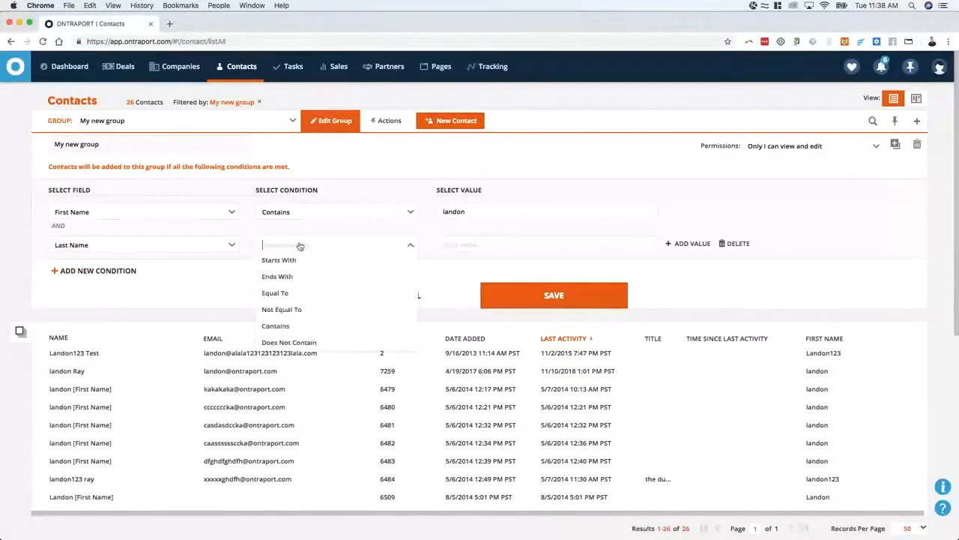
pyautogui.click(275, 325)
pyautogui.click(469, 248)
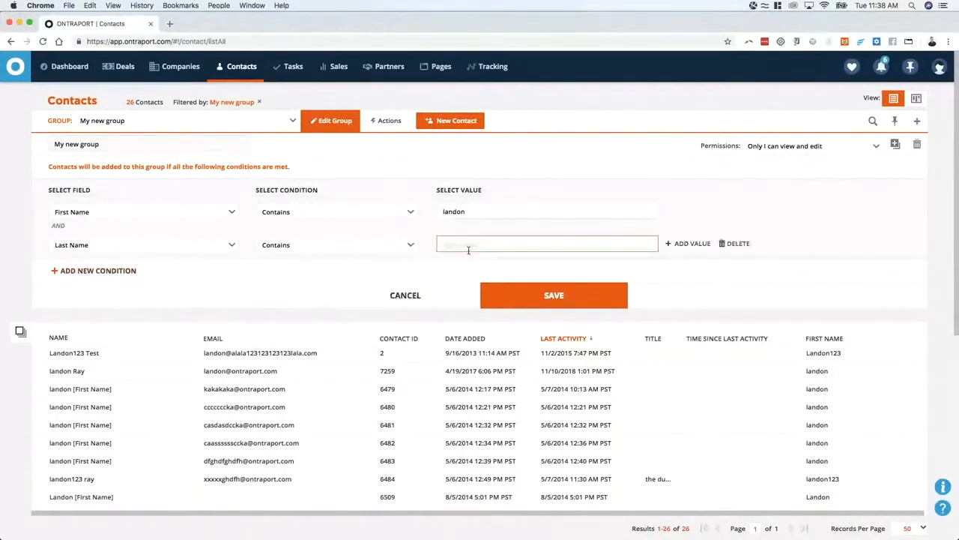
pyautogui.write('ray')
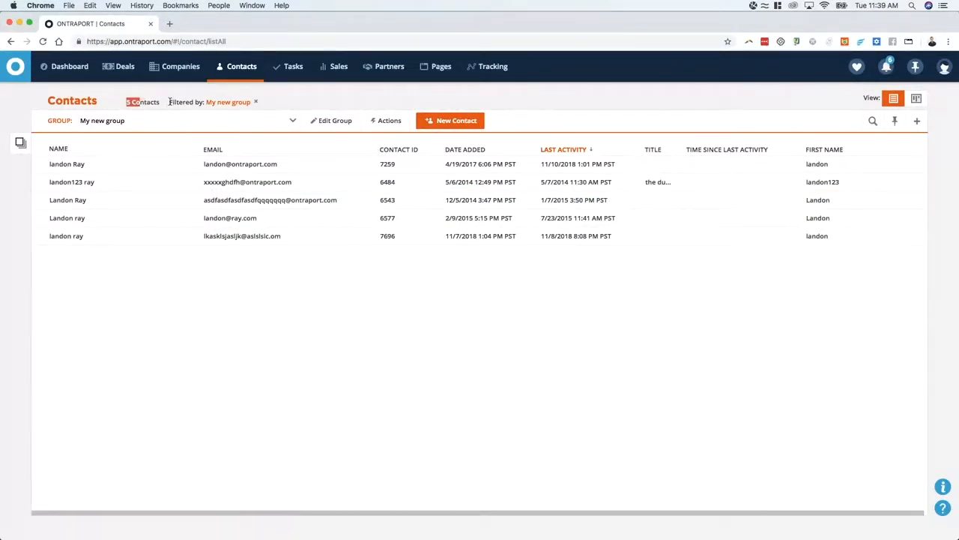
pyautogui.moveTo(171, 102); pyautogui.dragTo(202, 105)
pyautogui.click(282, 106)
pyautogui.moveTo(264, 106); pyautogui.dragTo(299, 98)
pyautogui.click(299, 99)
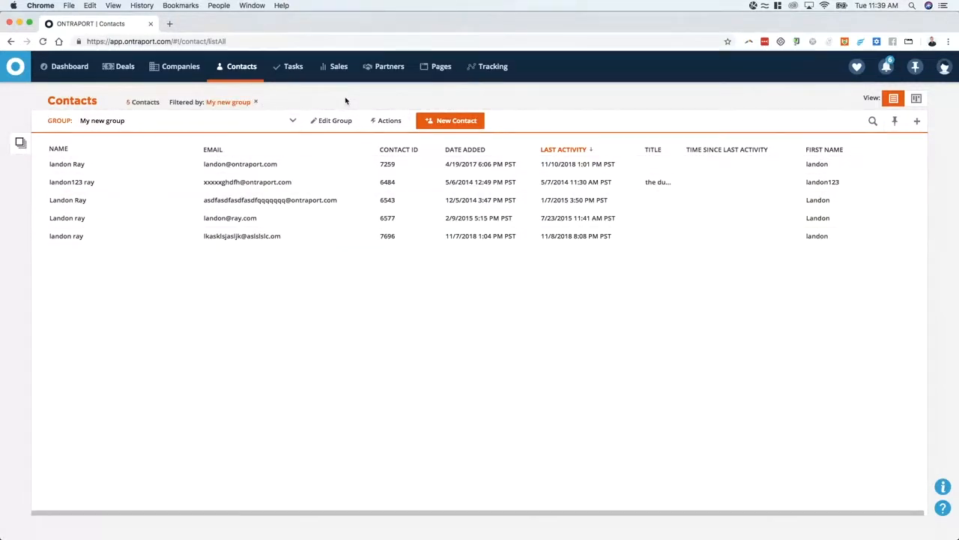
# Step: Narrow the Name column and search the contacts in My new group for "123"
pyautogui.click(879, 125)
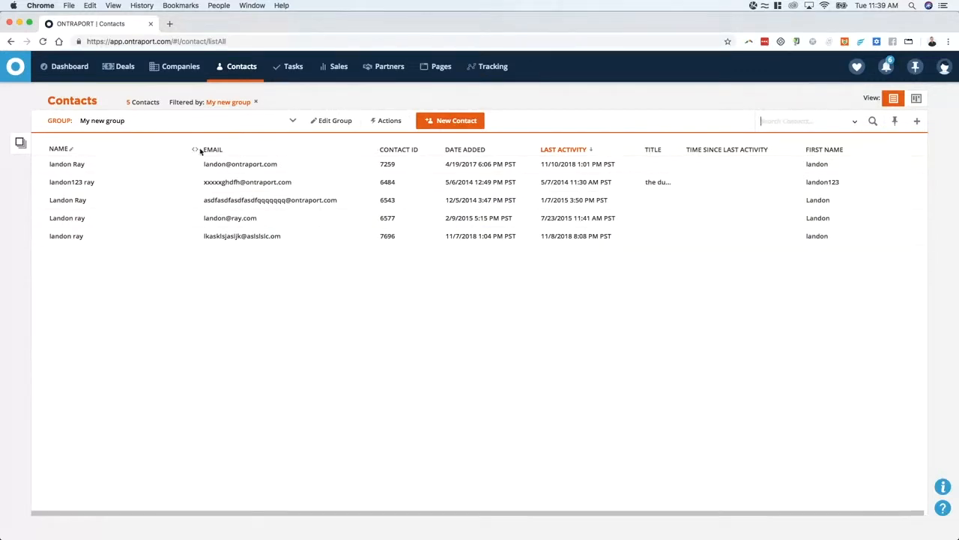
pyautogui.moveTo(195, 152); pyautogui.dragTo(114, 151)
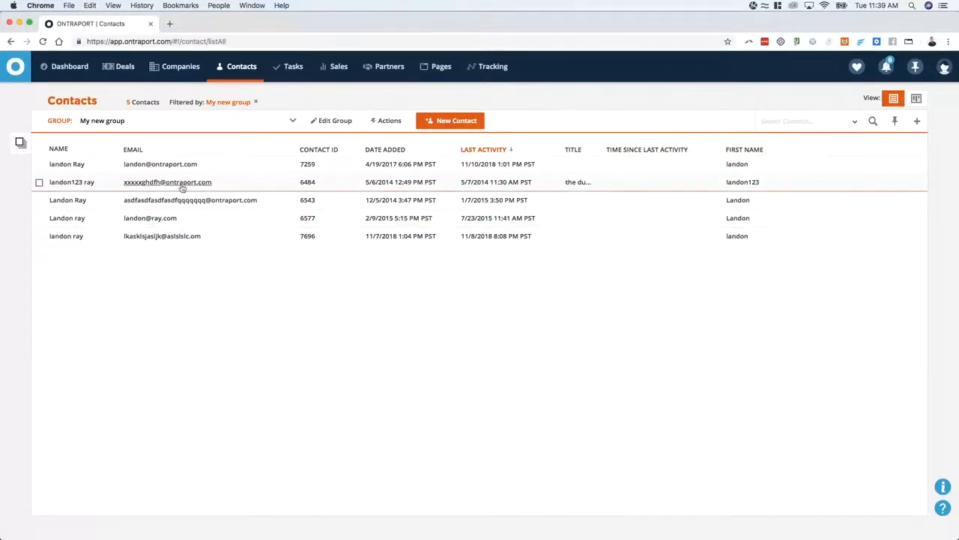
pyautogui.click(794, 125)
pyautogui.write('l')
pyautogui.write('23')
pyautogui.press('Return')
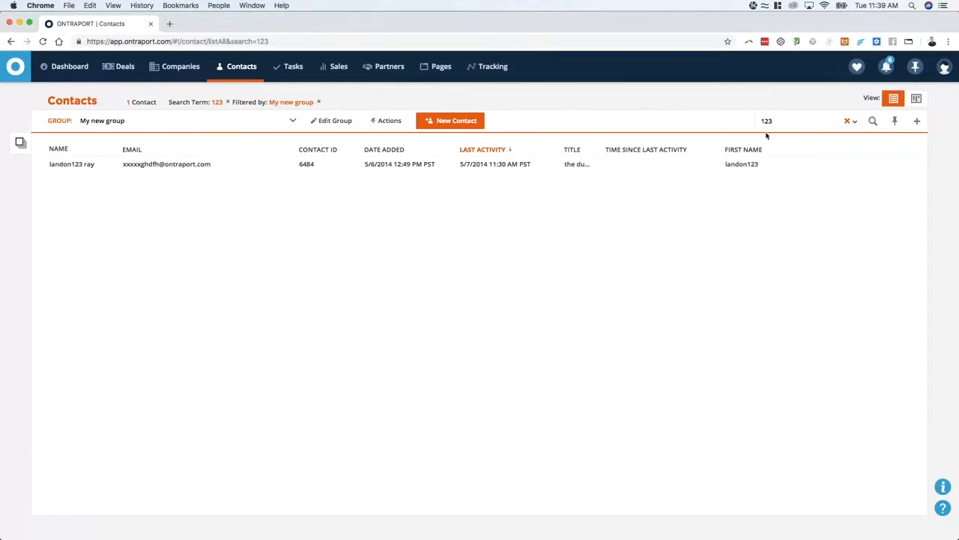
# Step: Clear the search term and remove the My new group filter from the contacts list
pyautogui.click(228, 102)
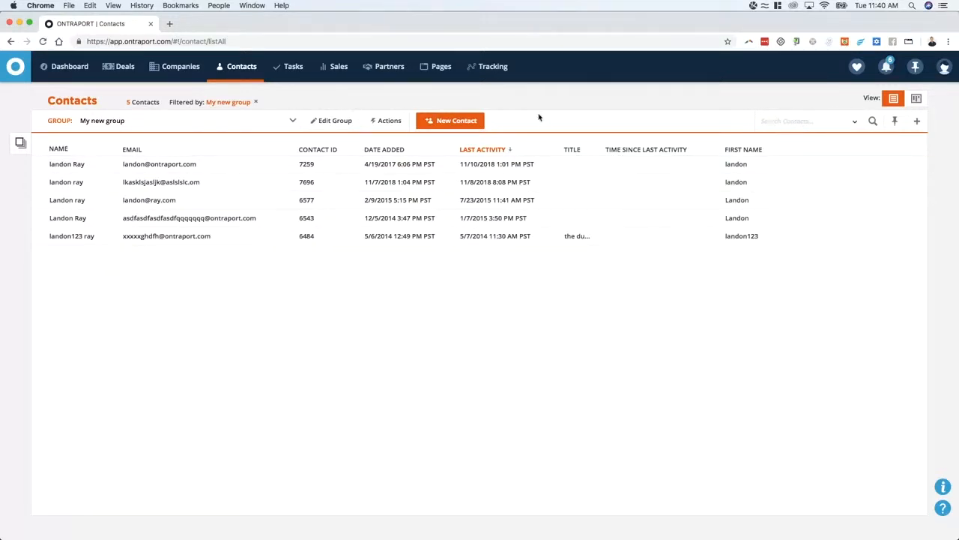
pyautogui.click(257, 103)
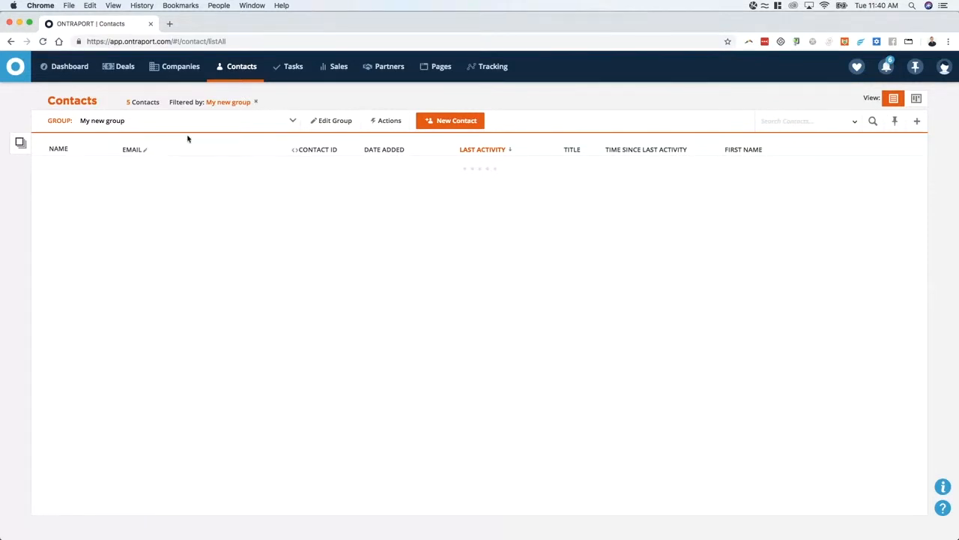
# Step: Search the list of contact groups for "my", then clear the entry
pyautogui.click(162, 126)
pyautogui.scroll(-3, 163, 128)
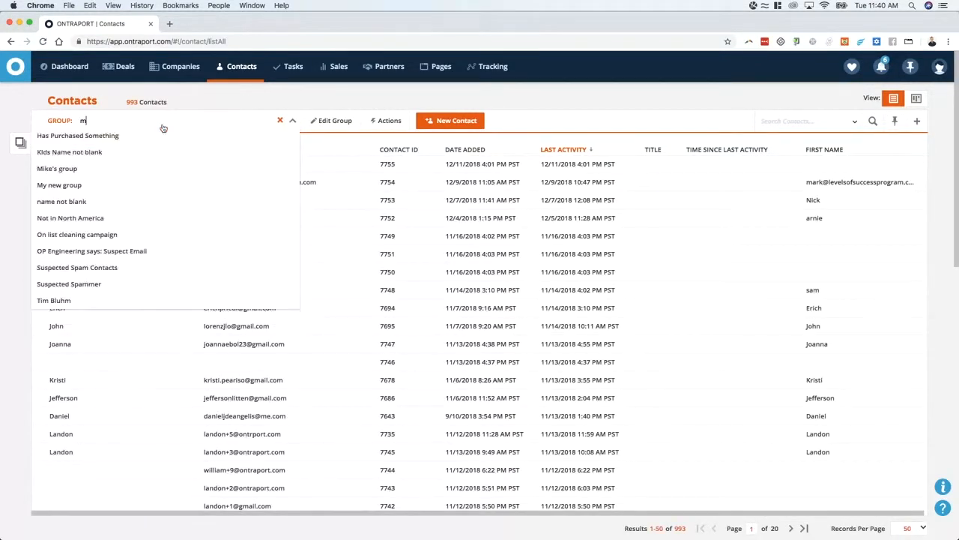
pyautogui.scroll(4, 163, 127)
pyautogui.click(313, 98)
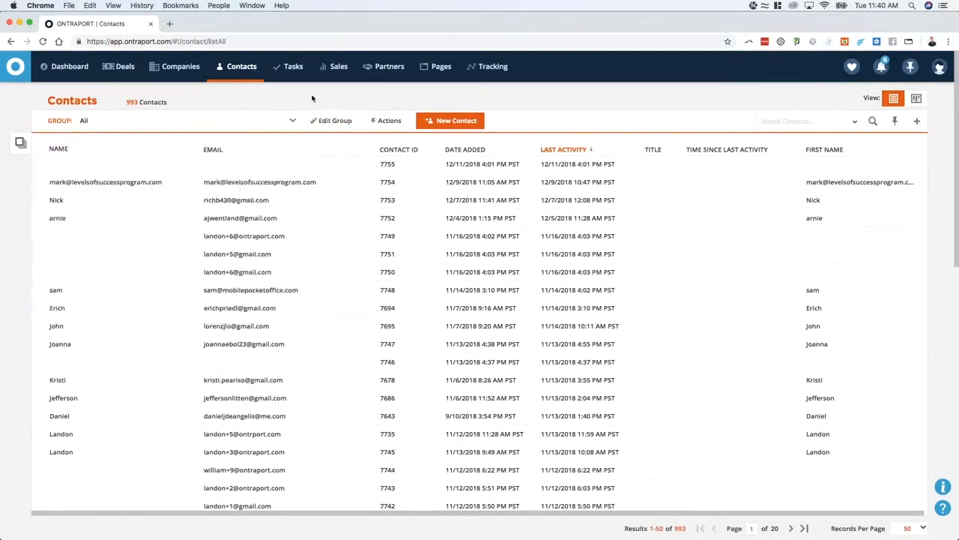
pyautogui.click(159, 126)
pyautogui.write('my')
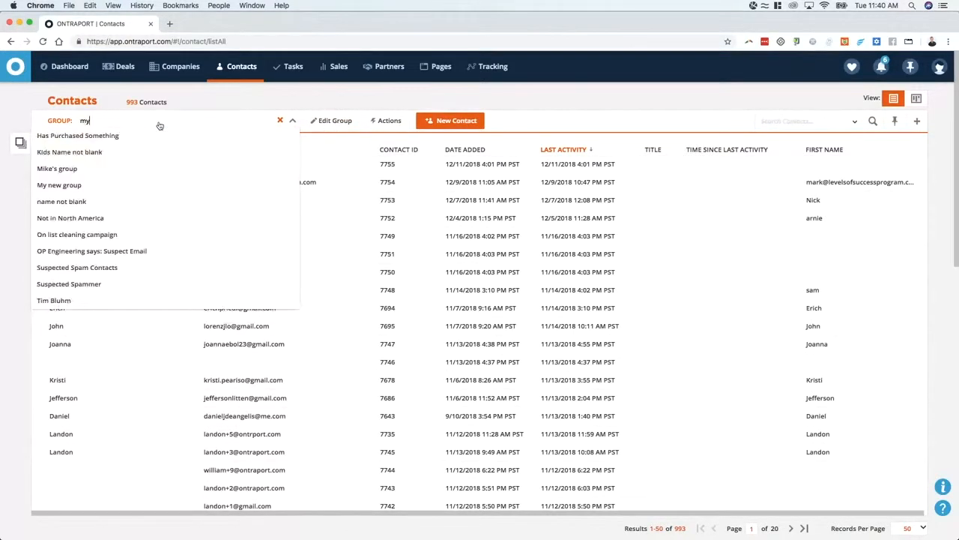
pyautogui.press('BackSpace')
pyautogui.press('BackSpace')
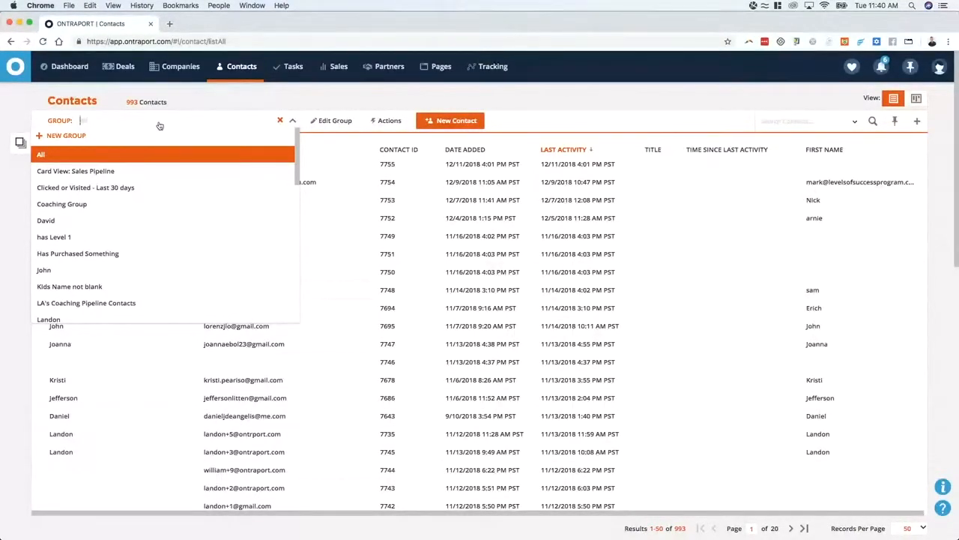
# Step: Find the contact groups matching "has" and filter the contacts by the Has Purchased Something group
pyautogui.write('has')
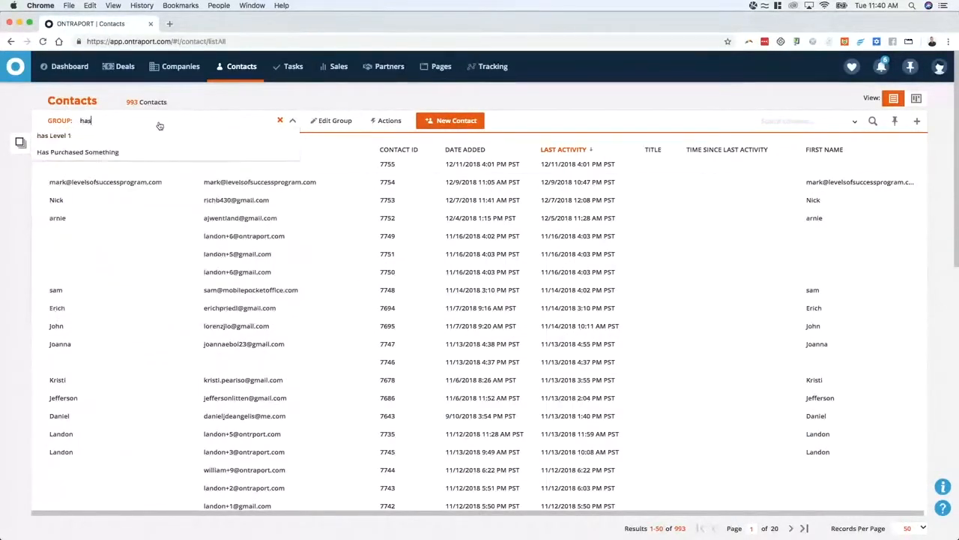
pyautogui.press('Down')
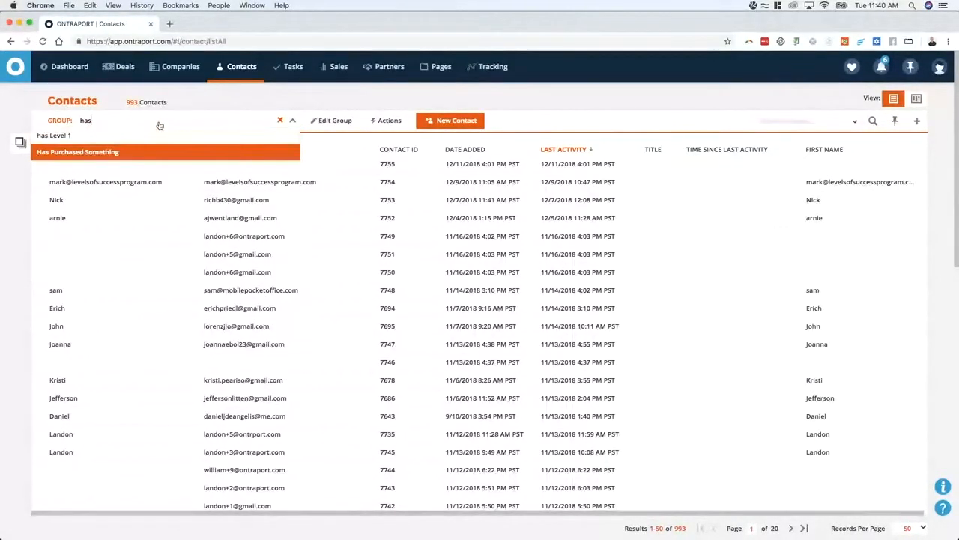
pyautogui.press('Up')
pyautogui.press('Down')
pyautogui.press('Up')
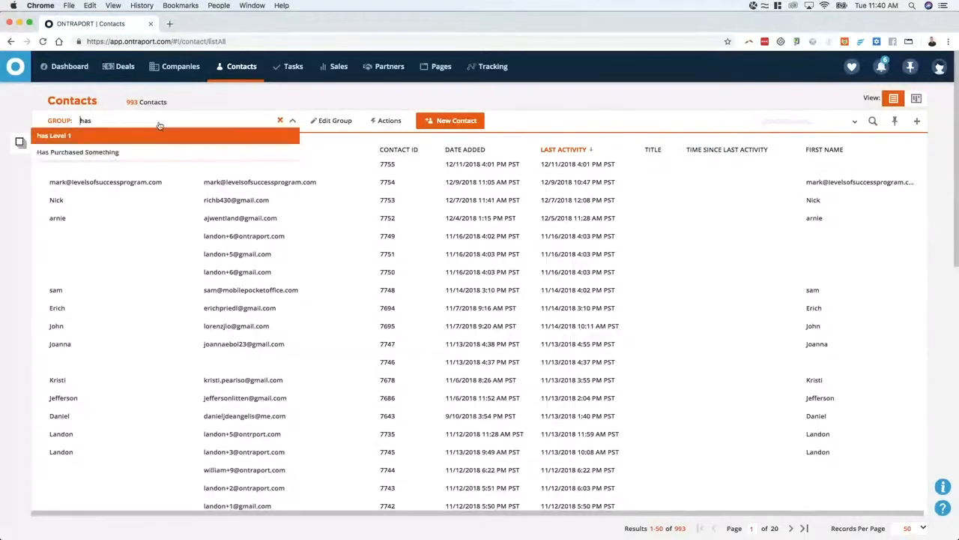
pyautogui.press('Down')
pyautogui.press('Up')
pyautogui.press('Down')
pyautogui.press('Return')
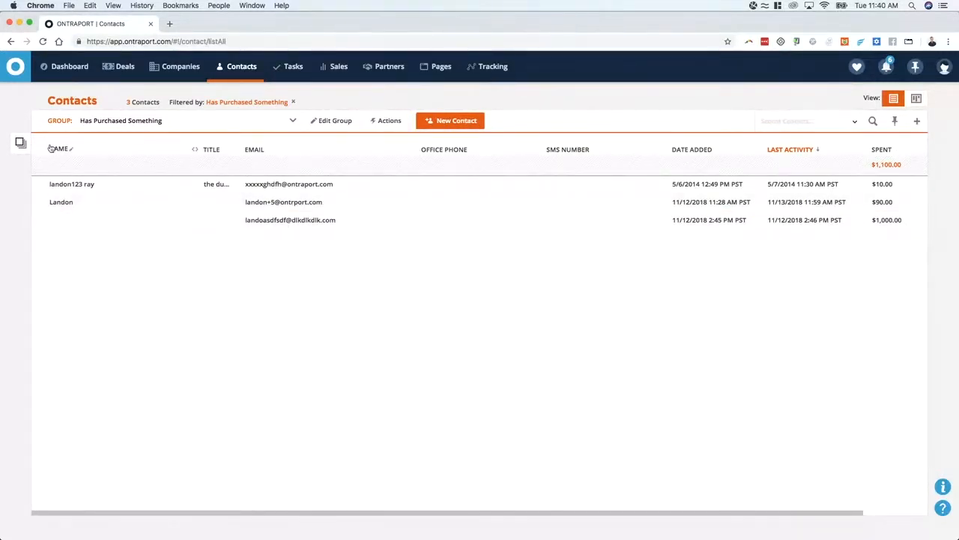
# Step: View the record of the first contact in the Has Purchased Something group and return to the contacts list
pyautogui.click(74, 186)
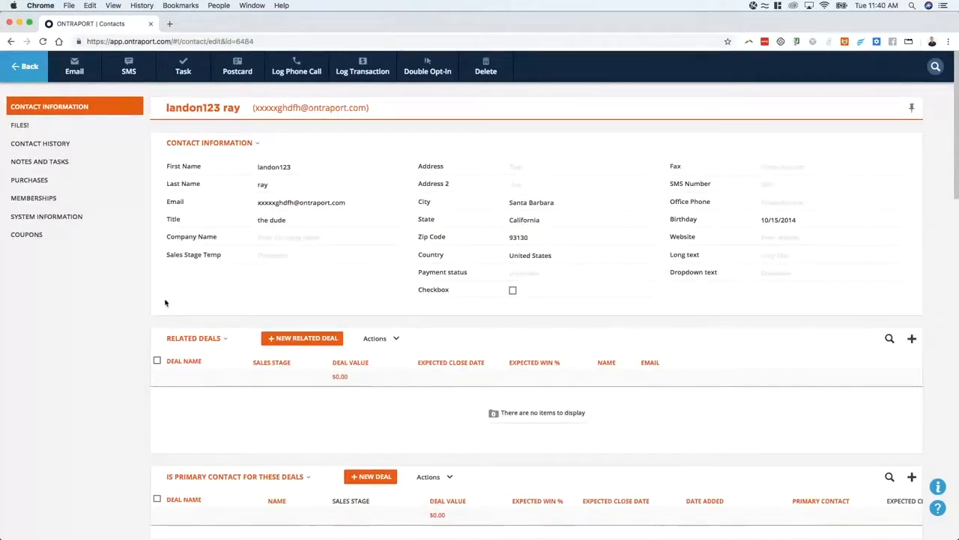
pyautogui.click(25, 66)
pyautogui.moveTo(242, 69)
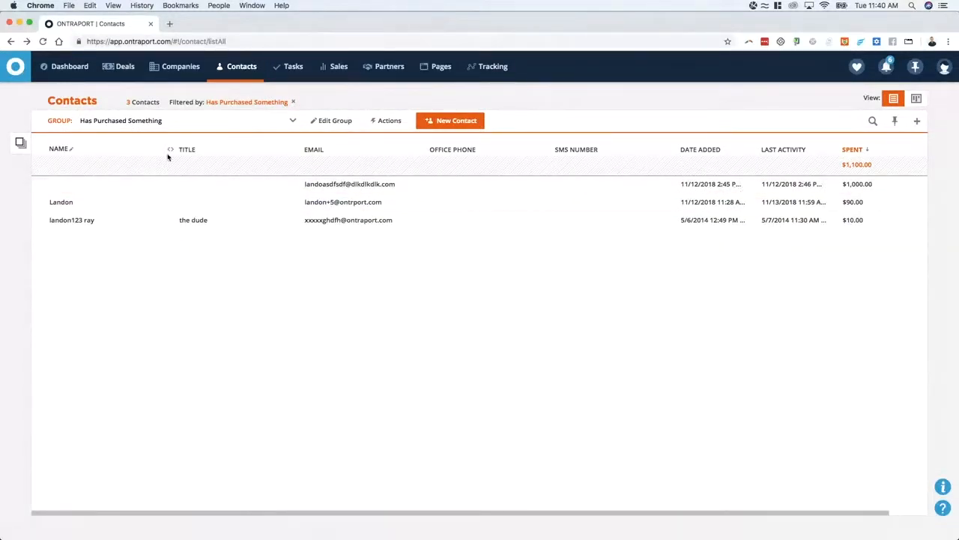
# Step: Narrow the Name and Title columns and slightly widen the Email column of the contacts list
pyautogui.moveTo(168, 155); pyautogui.dragTo(150, 150)
pyautogui.moveTo(276, 155); pyautogui.dragTo(241, 155)
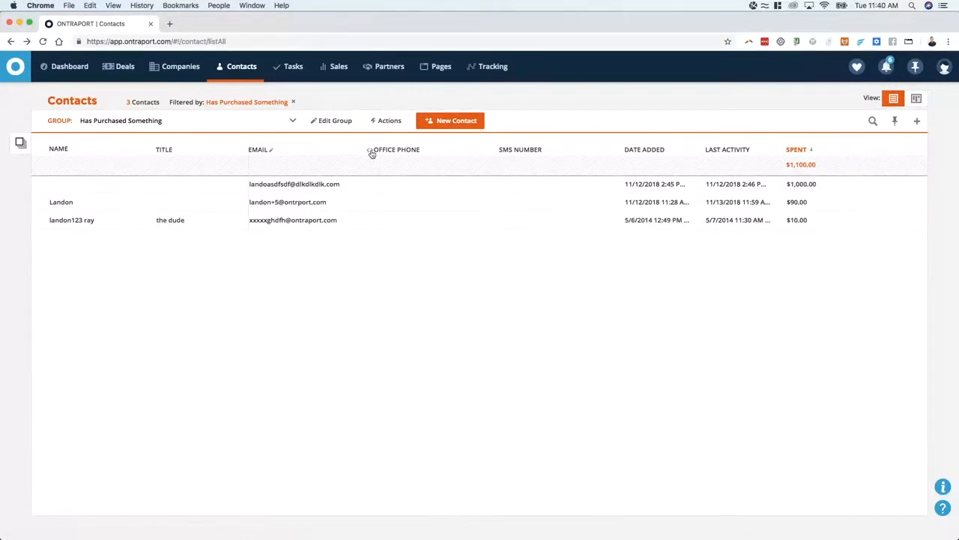
pyautogui.moveTo(371, 153); pyautogui.dragTo(376, 153)
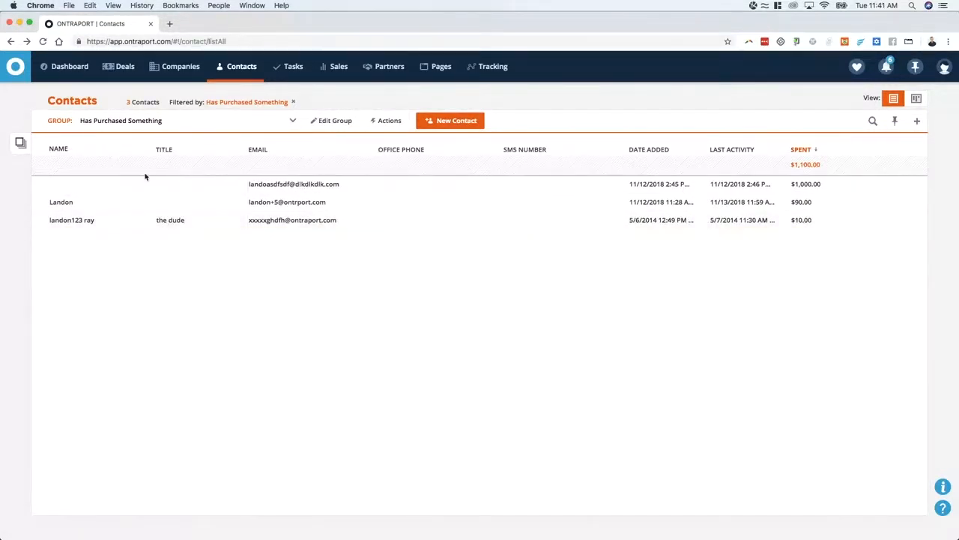
# Step: Try selecting and deselecting the first contact in the group, then select the first two contacts together
pyautogui.click(39, 186)
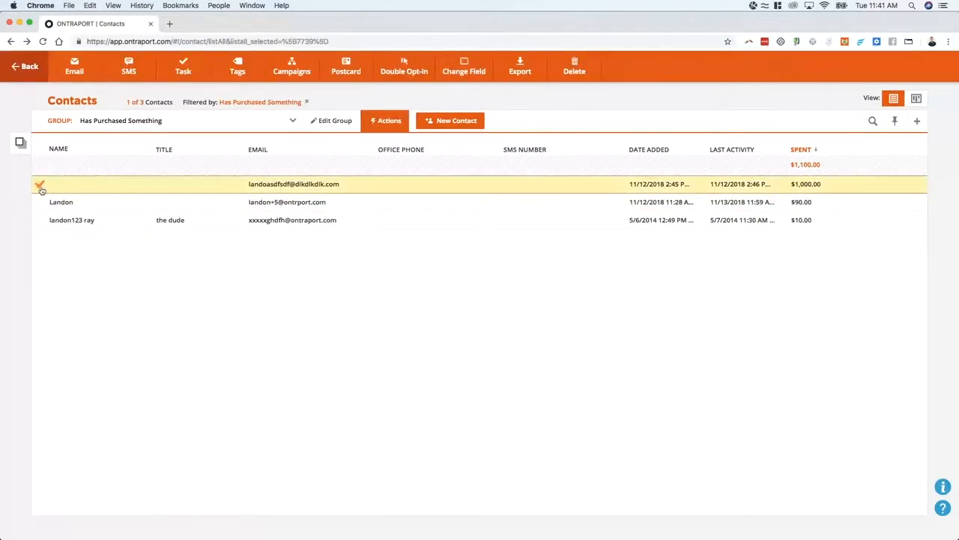
pyautogui.click(40, 187)
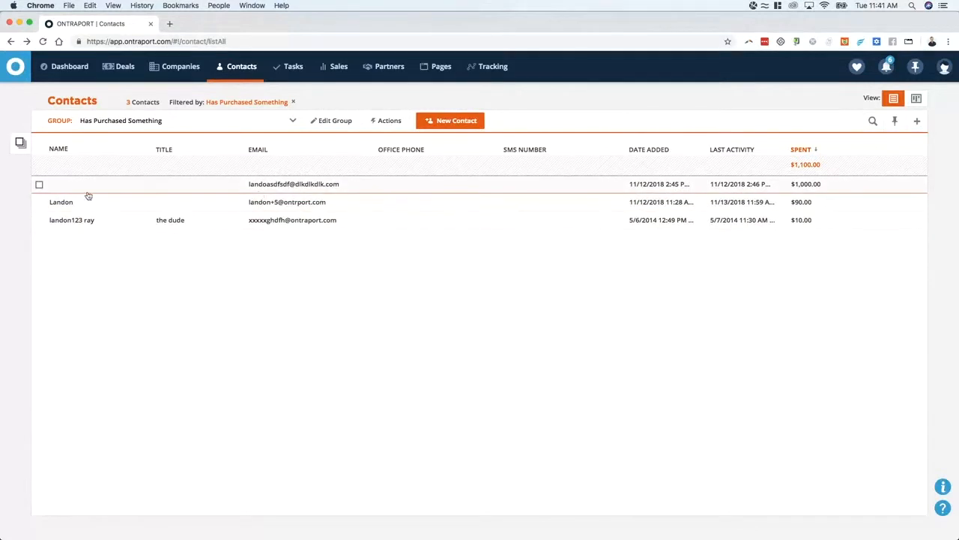
pyautogui.click(171, 191)
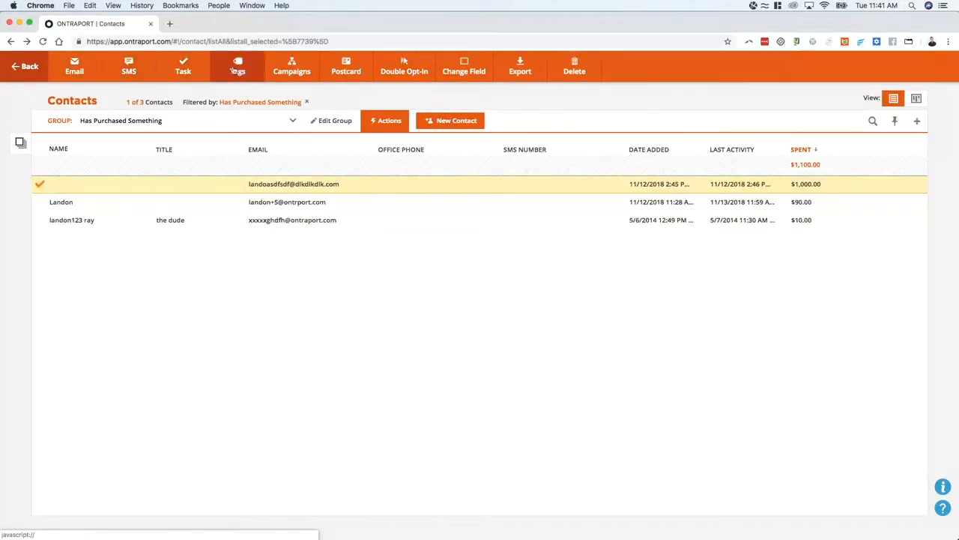
pyautogui.click(40, 203)
# Step: Extend the selection to all contacts in the Has Purchased Something group, then to all contacts on the page
pyautogui.click(20, 143)
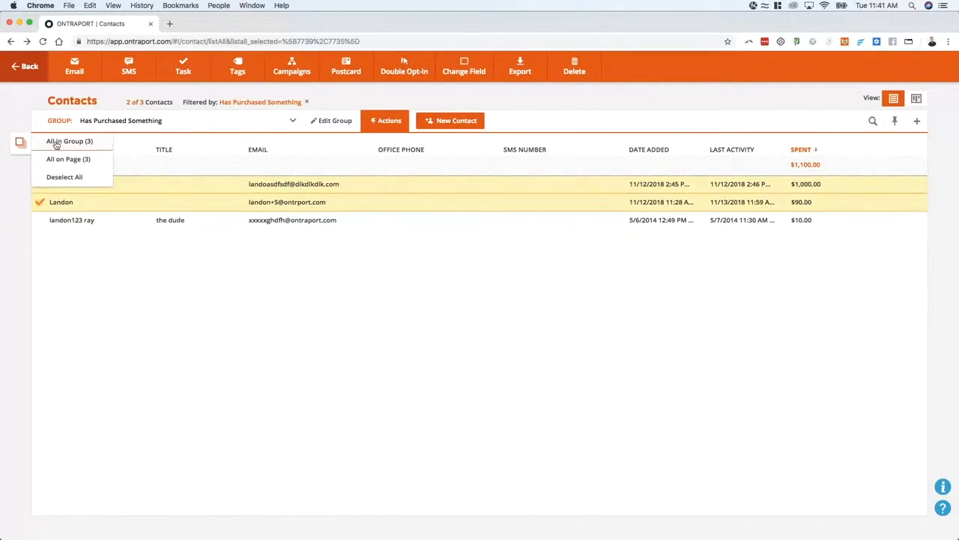
pyautogui.click(59, 142)
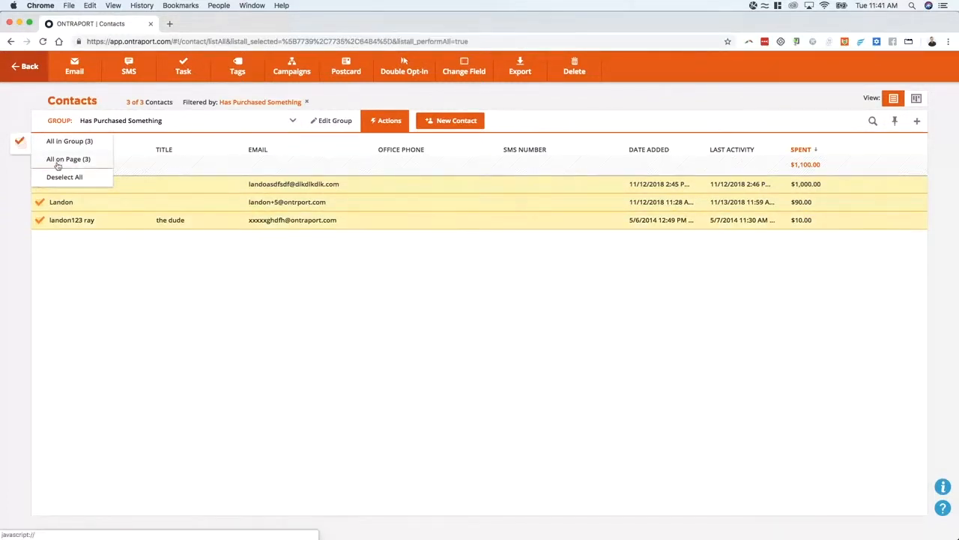
pyautogui.click(58, 159)
# Step: Switch the contacts list to the All group and select every contact in that group
pyautogui.click(120, 125)
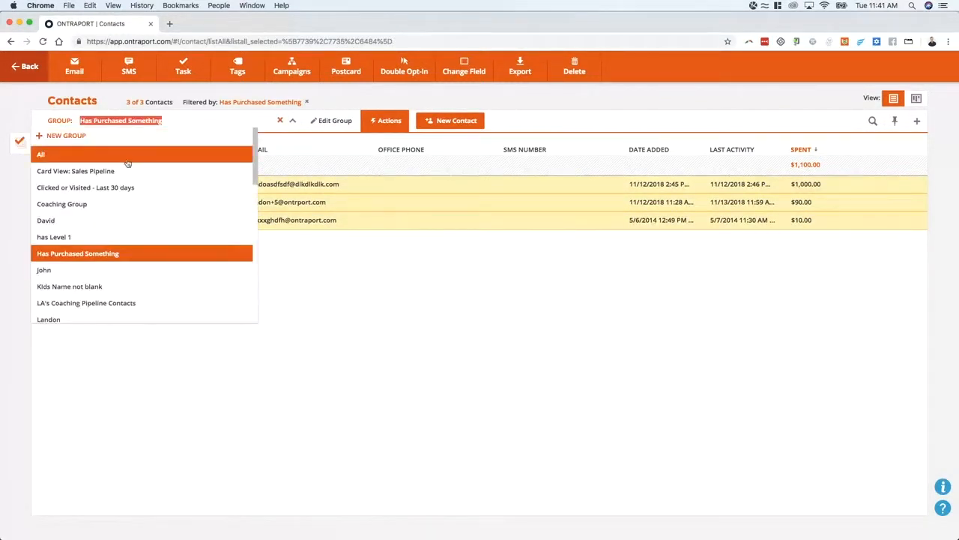
pyautogui.click(126, 158)
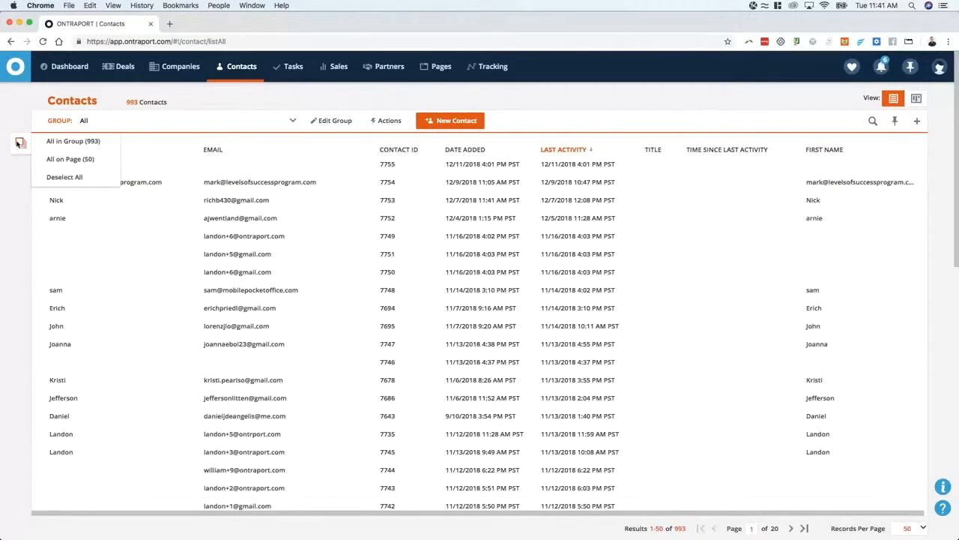
pyautogui.moveTo(12, 154)
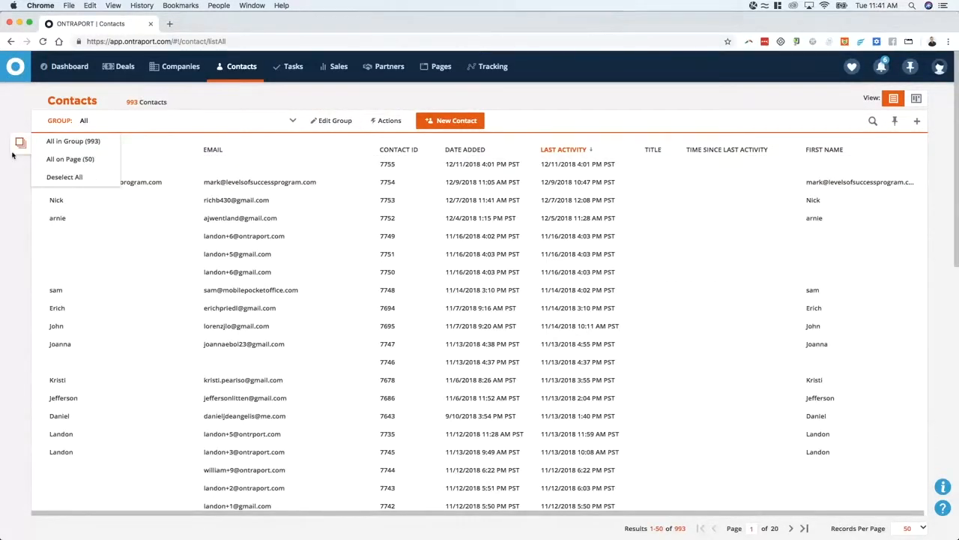
pyautogui.click(74, 143)
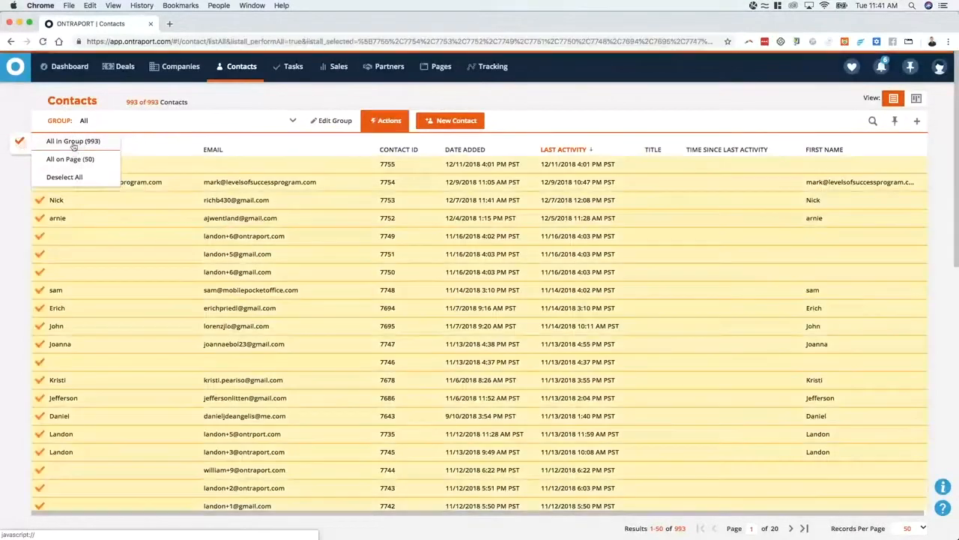
# Step: Deselect the third, fourth and fifth contacts individually, then deselect all remaining contacts
pyautogui.click(40, 217)
pyautogui.click(38, 200)
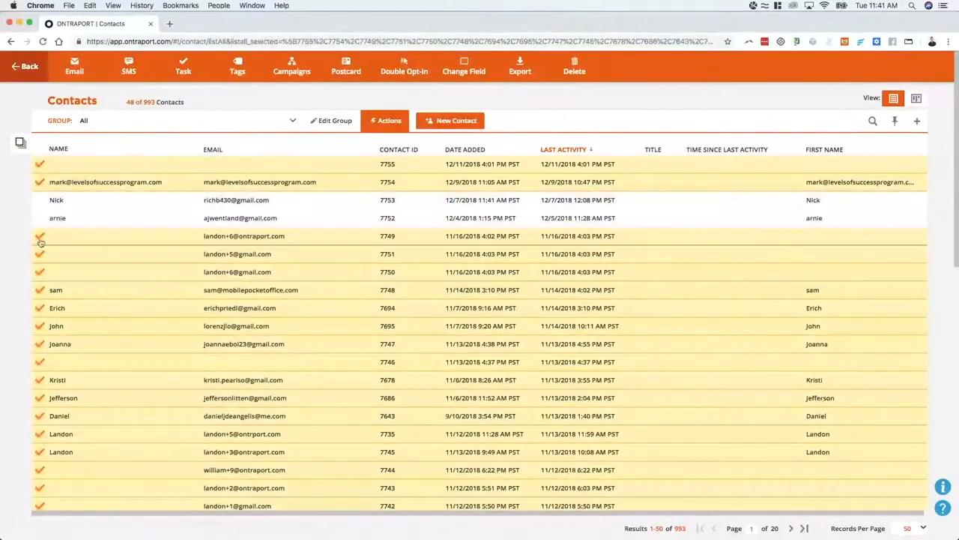
pyautogui.click(39, 235)
pyautogui.click(20, 142)
pyautogui.click(72, 184)
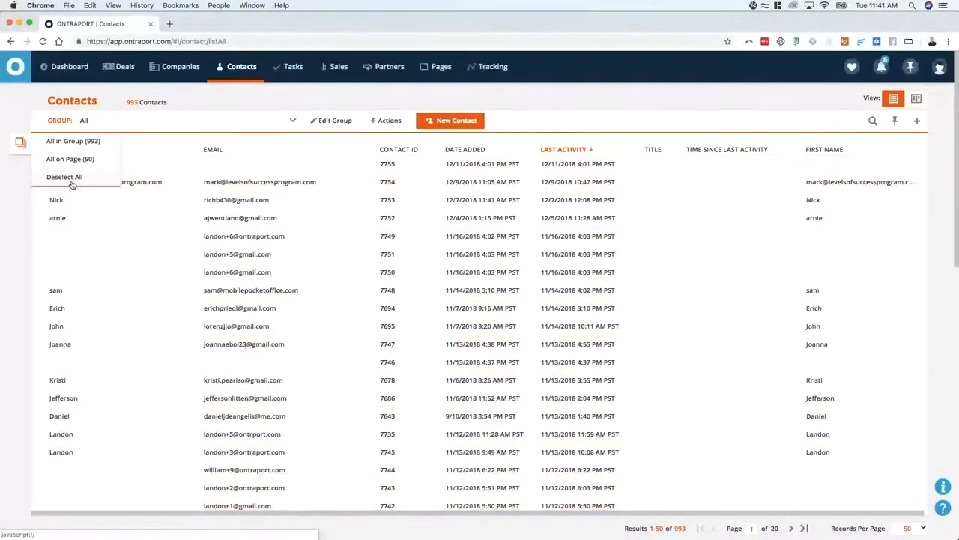
# Step: Select every contact in the All group, then clear the whole selection
pyautogui.click(21, 142)
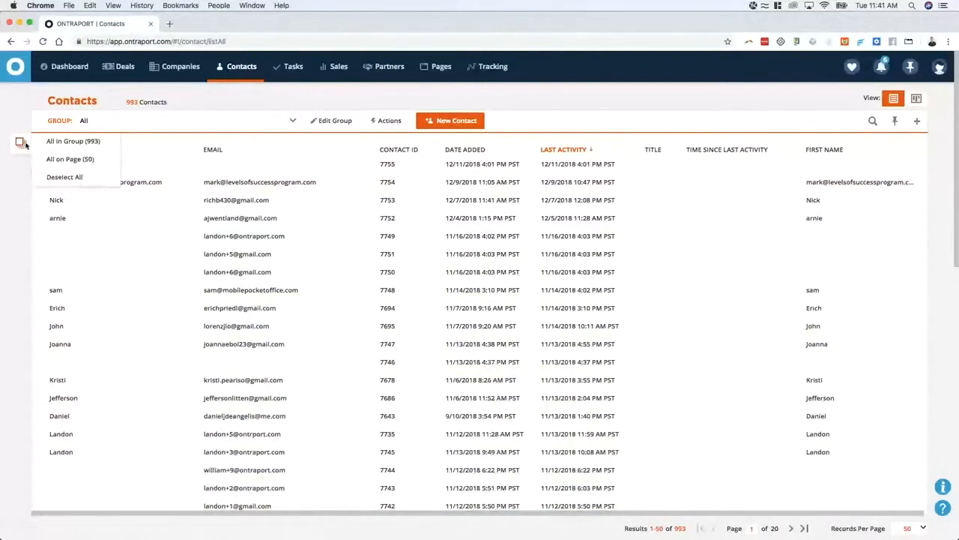
pyautogui.click(75, 143)
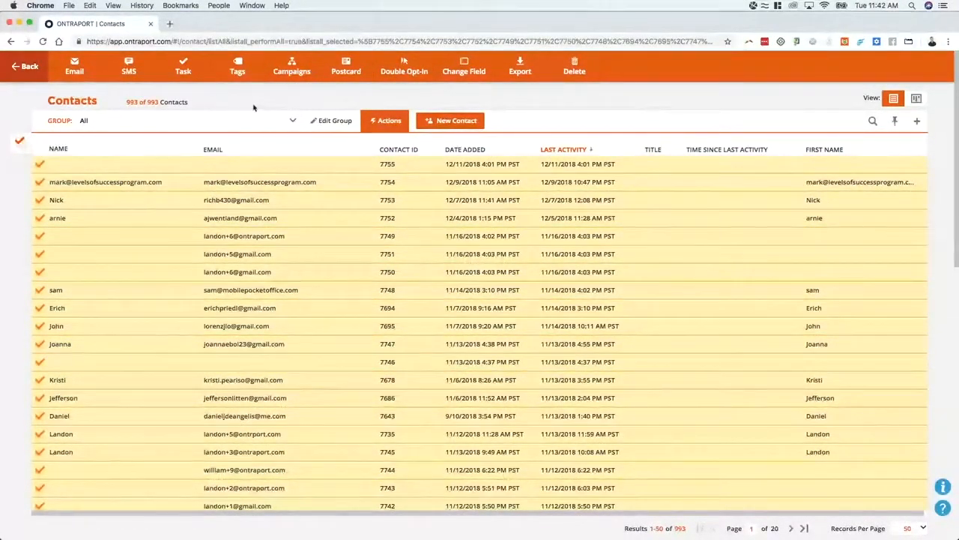
pyautogui.moveTo(24, 147)
pyautogui.click(67, 177)
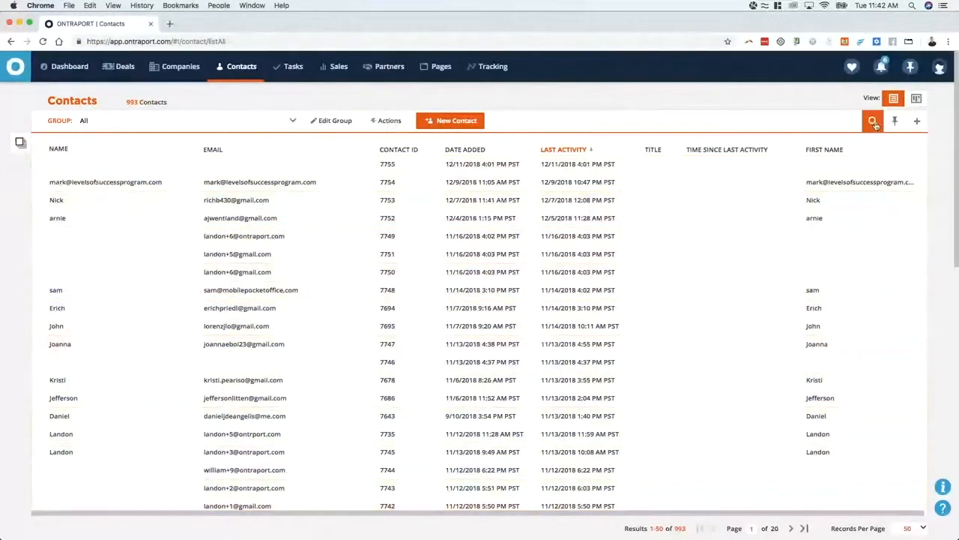
# Step: Search the contacts list by the contact's first name, correcting the misspelled search term
pyautogui.click(873, 121)
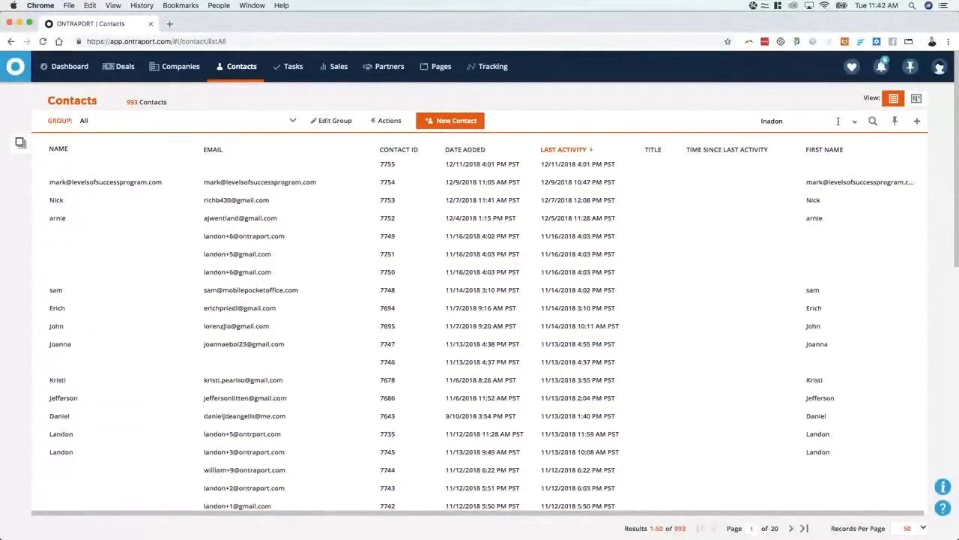
pyautogui.hotkey('ctrl', 'a')
pyautogui.press('BackSpace')
pyautogui.write('landon')
pyautogui.press('Return')
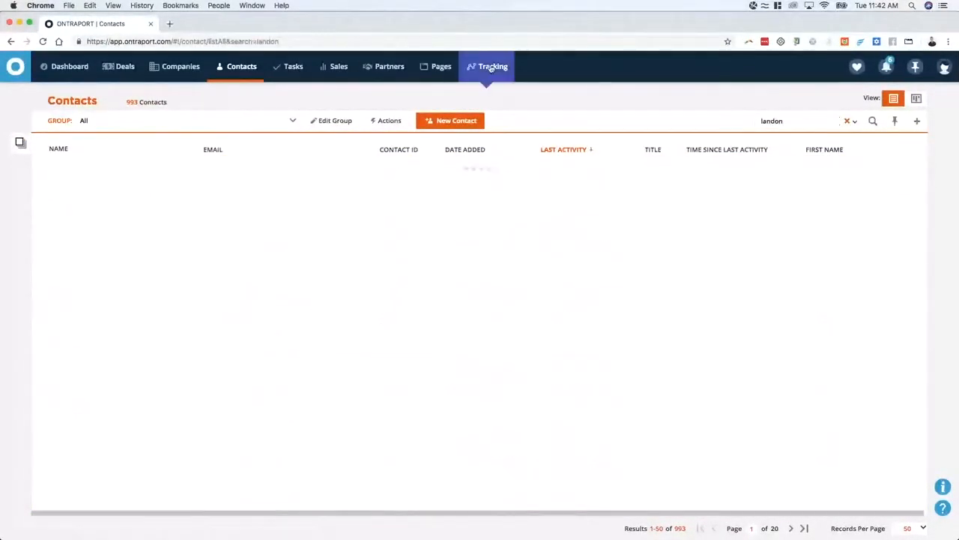
# Step: Select every contact in the search results, then deselect them all
pyautogui.click(20, 143)
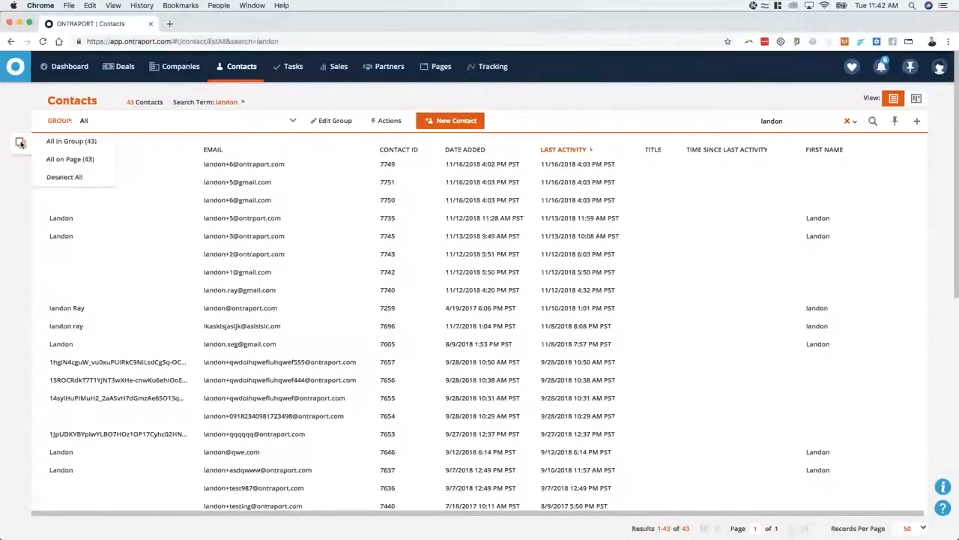
pyautogui.click(93, 142)
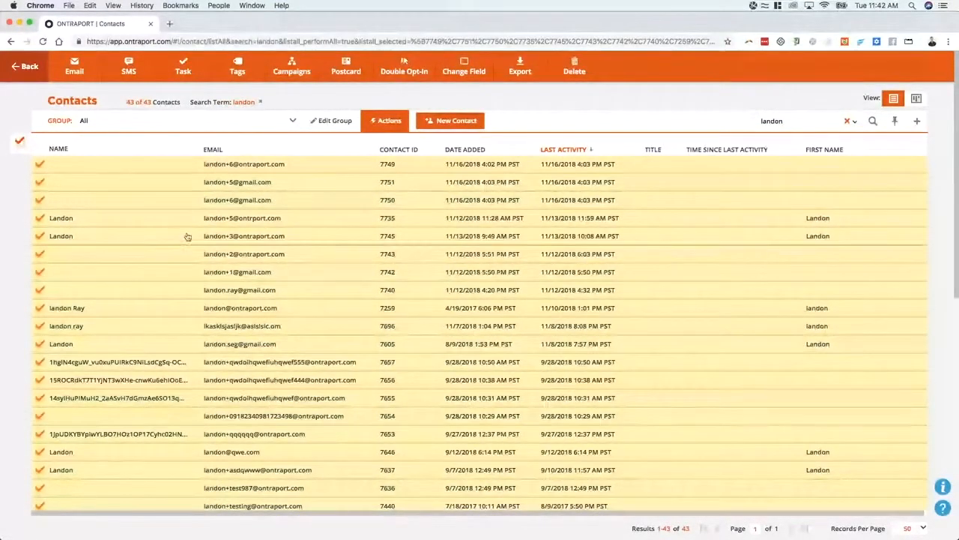
pyautogui.moveTo(28, 142)
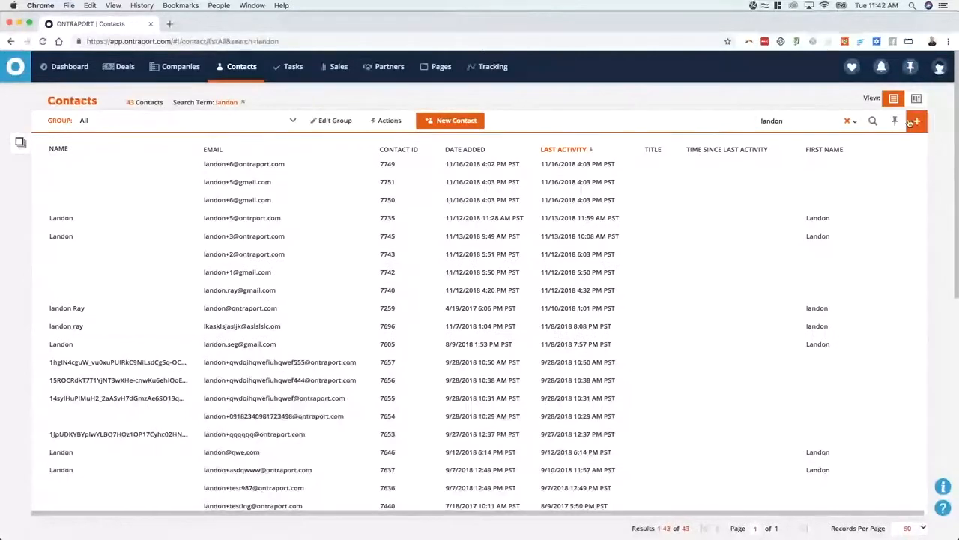
# Step: Pin the searched contacts list and open the Pinned Items collection
pyautogui.click(910, 67)
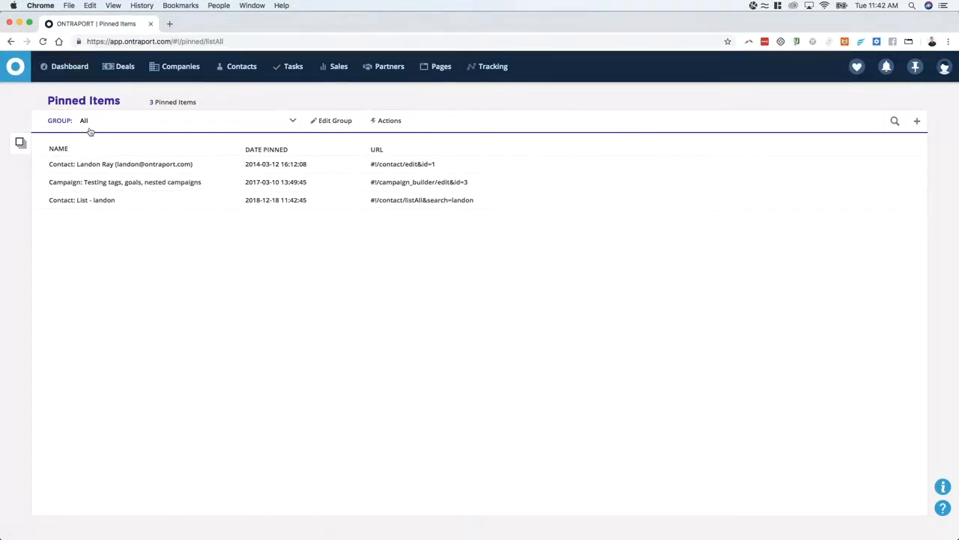
pyautogui.moveTo(234, 69)
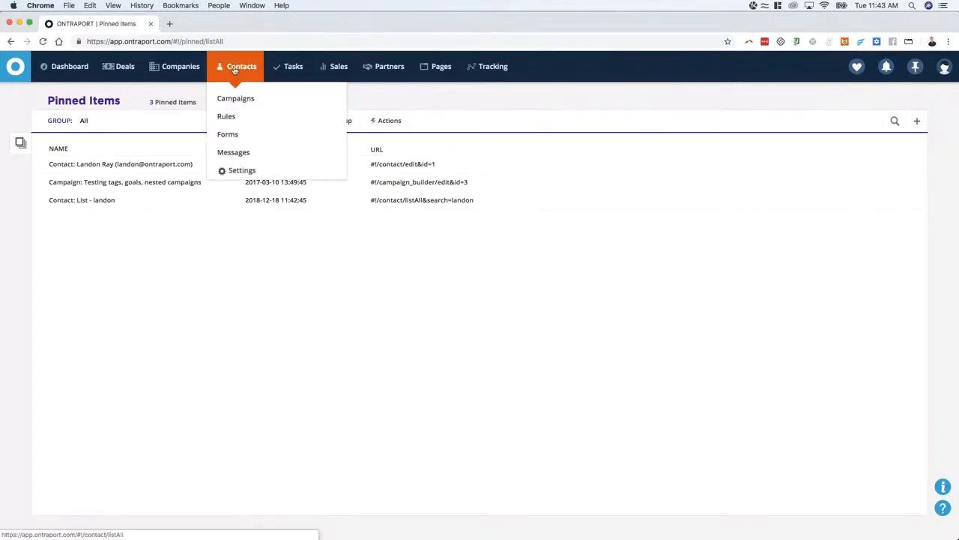
pyautogui.moveTo(187, 67)
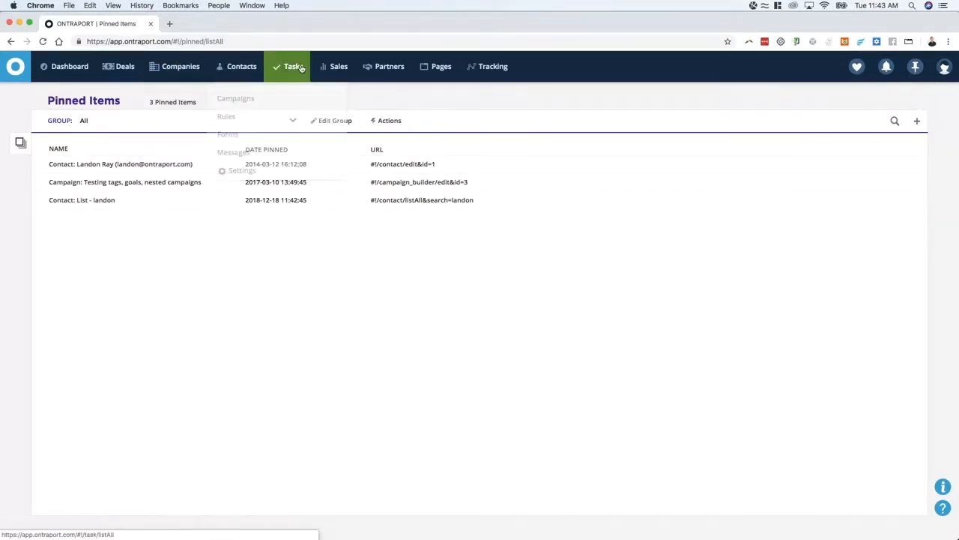
# Step: Open the contact Campaigns list, pin it with "Salesforce Automation: Dispatch and Follow Up (1)" selected, and clear the selection
pyautogui.click(23, 69)
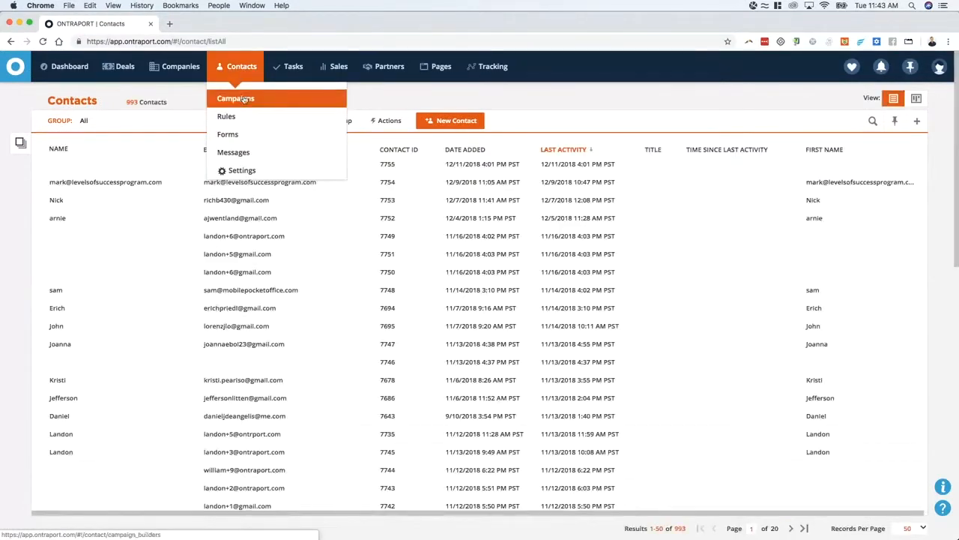
pyautogui.click(244, 99)
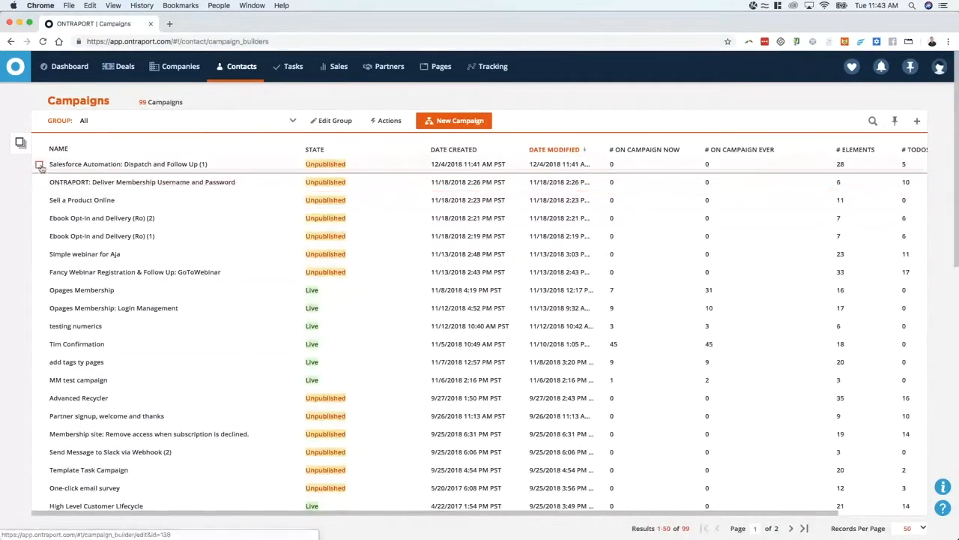
pyautogui.click(39, 164)
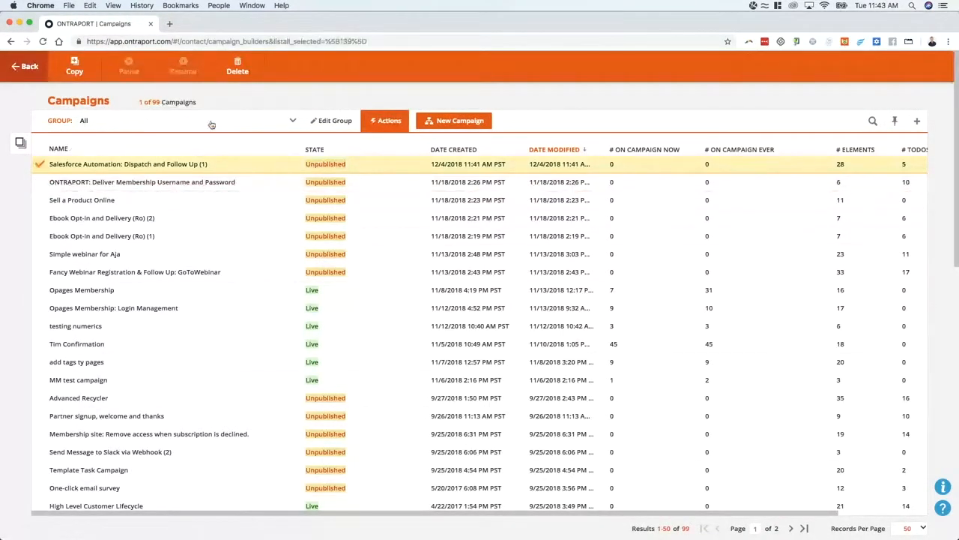
pyautogui.click(894, 122)
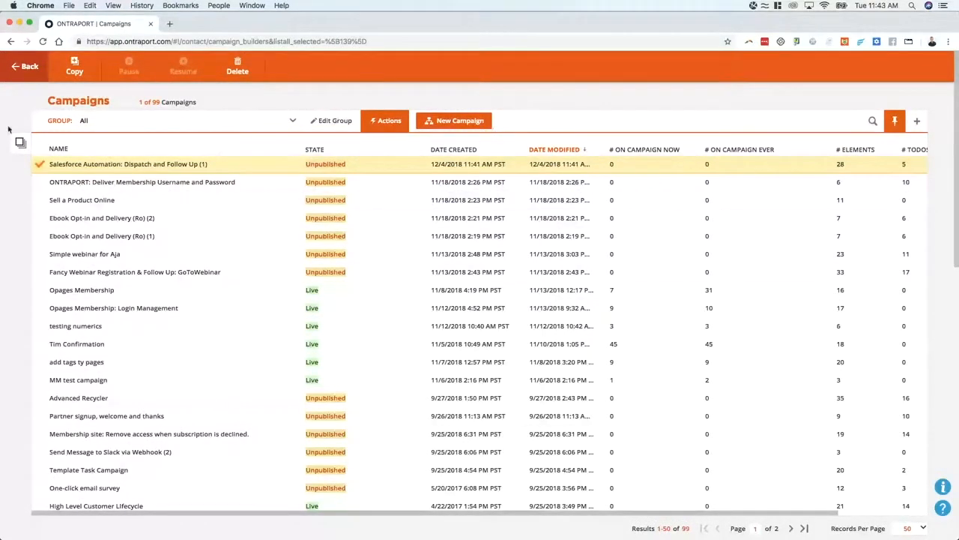
pyautogui.click(25, 66)
# Step: Open the Landing Pages list, select its first two pages, pin the list, and clear the selection
pyautogui.click(432, 68)
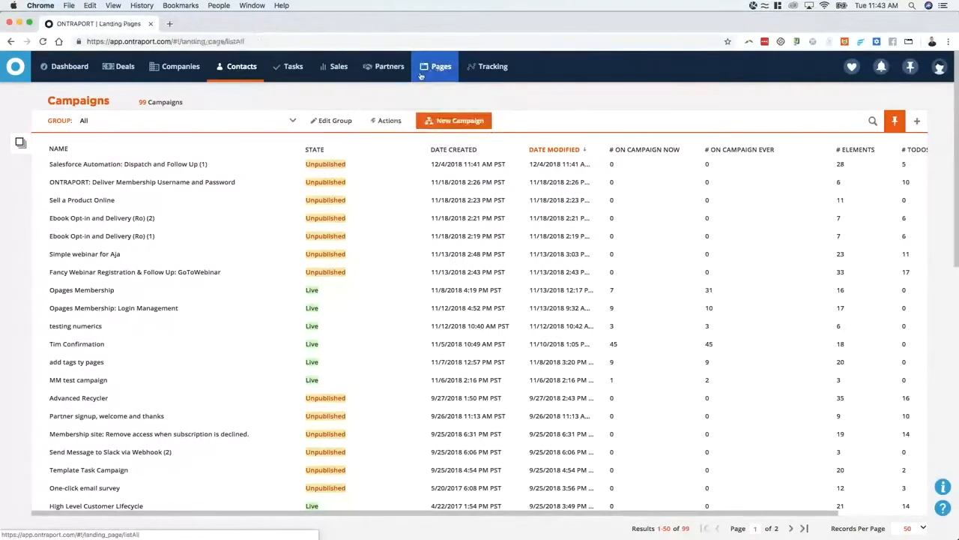
pyautogui.click(40, 164)
pyautogui.click(39, 182)
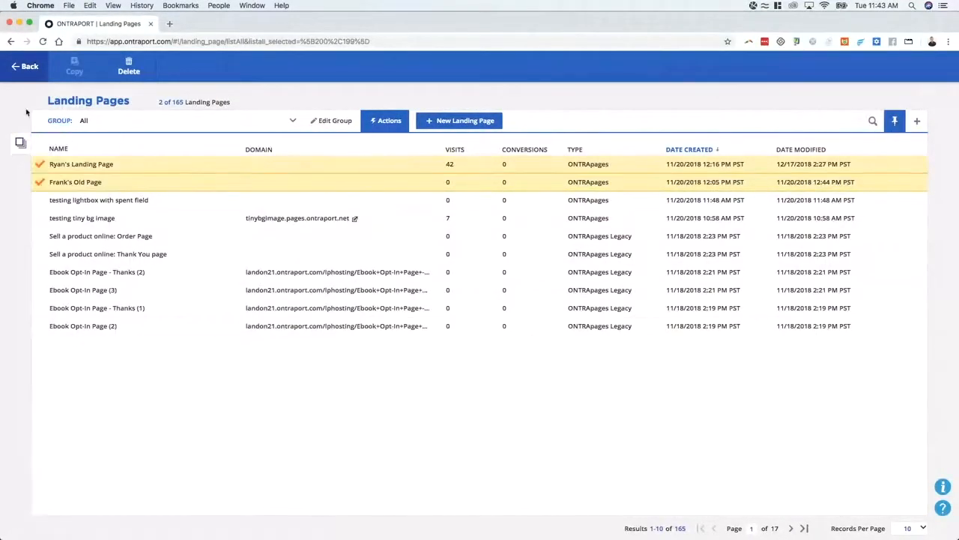
pyautogui.click(27, 66)
# Step: Open the contact Messages list, pin it with the first two upsell emails selected, and clear the selection
pyautogui.moveTo(240, 67)
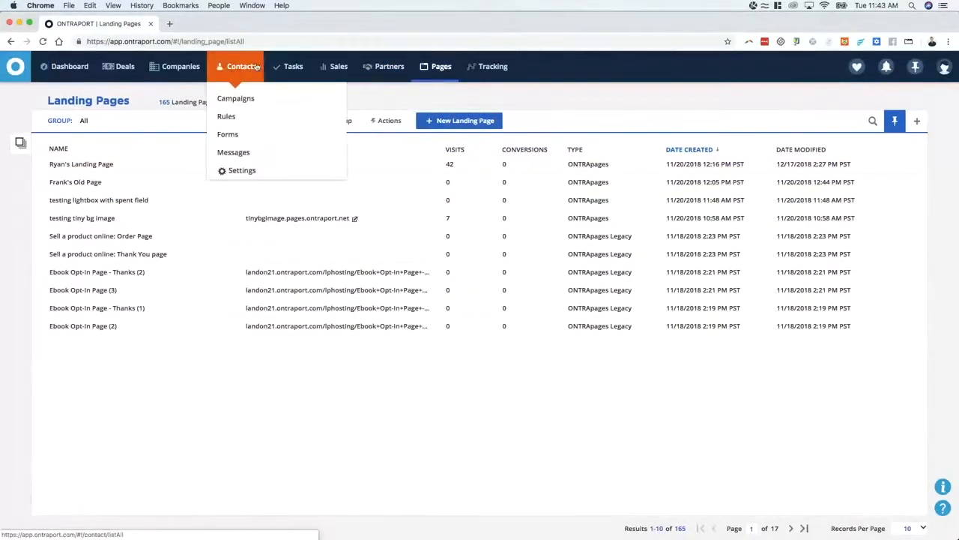
pyautogui.click(240, 154)
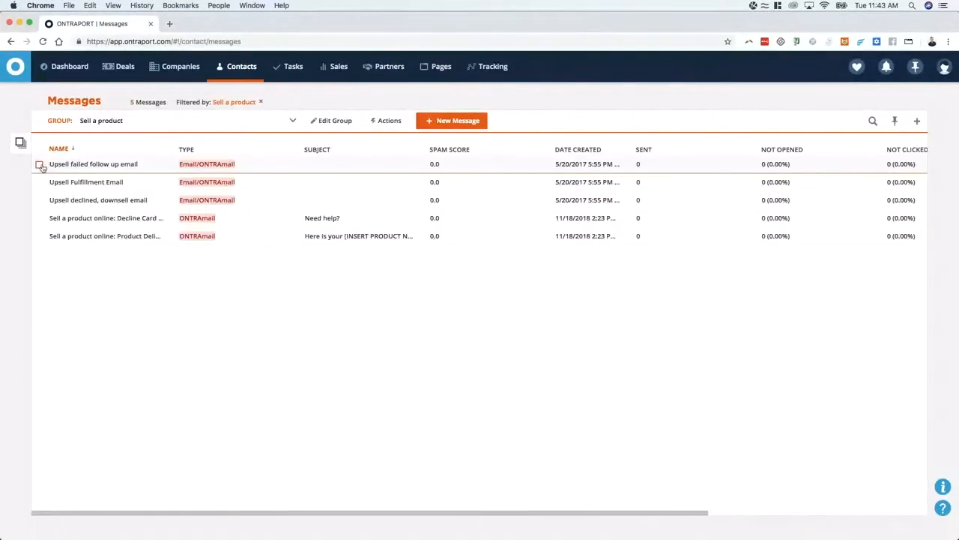
pyautogui.click(39, 163)
pyautogui.click(39, 181)
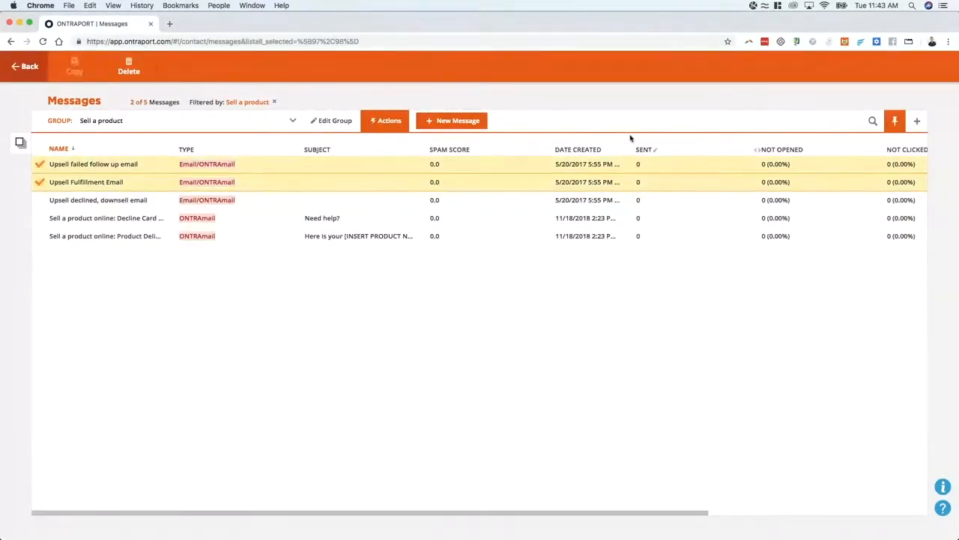
pyautogui.click(27, 65)
# Step: Open the Pinned Items collection and examine the Contact Messages: List pin's date and URL
pyautogui.moveTo(240, 67)
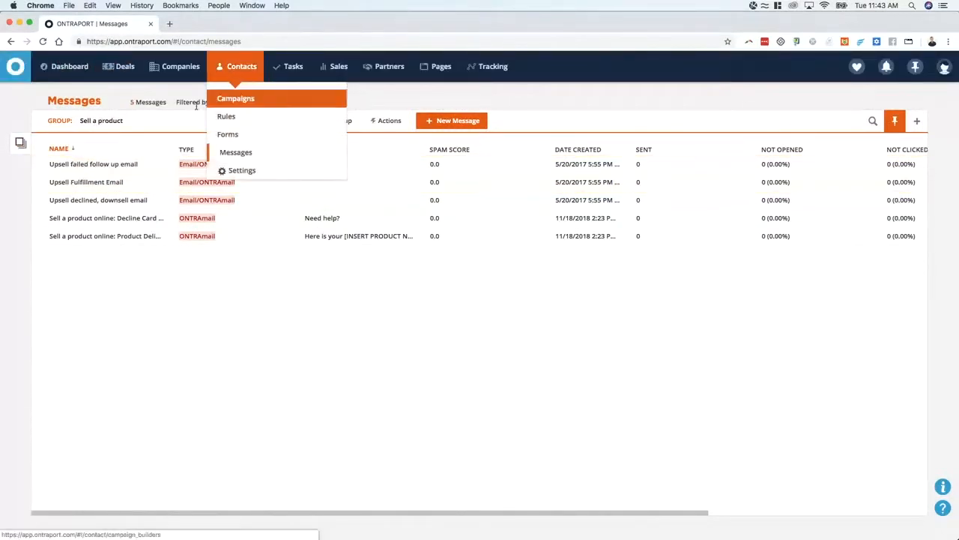
pyautogui.click(916, 66)
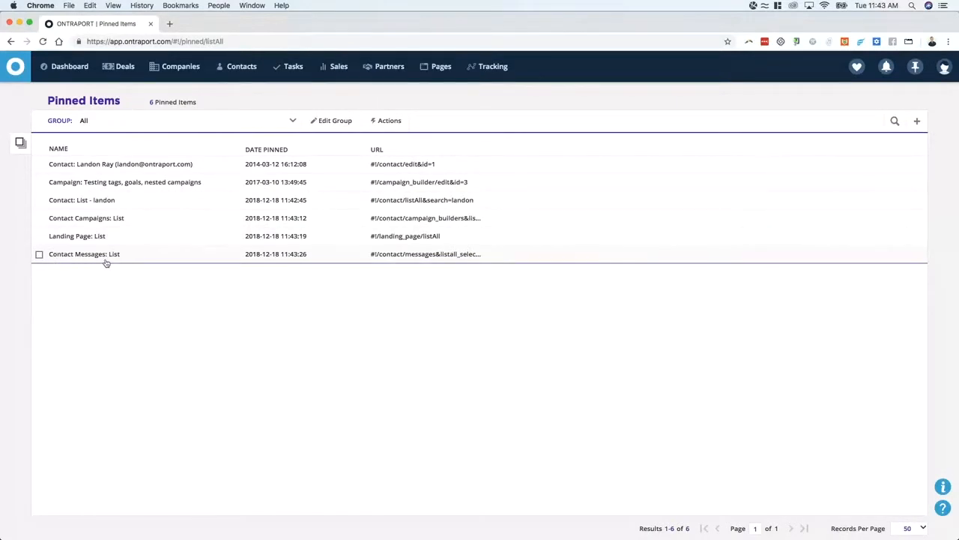
pyautogui.moveTo(108, 261); pyautogui.dragTo(338, 264)
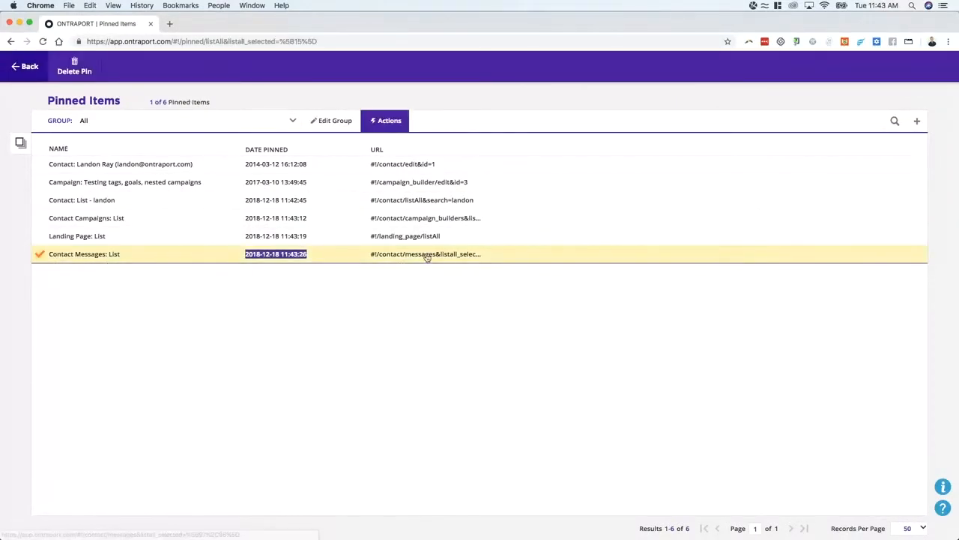
pyautogui.click(188, 315)
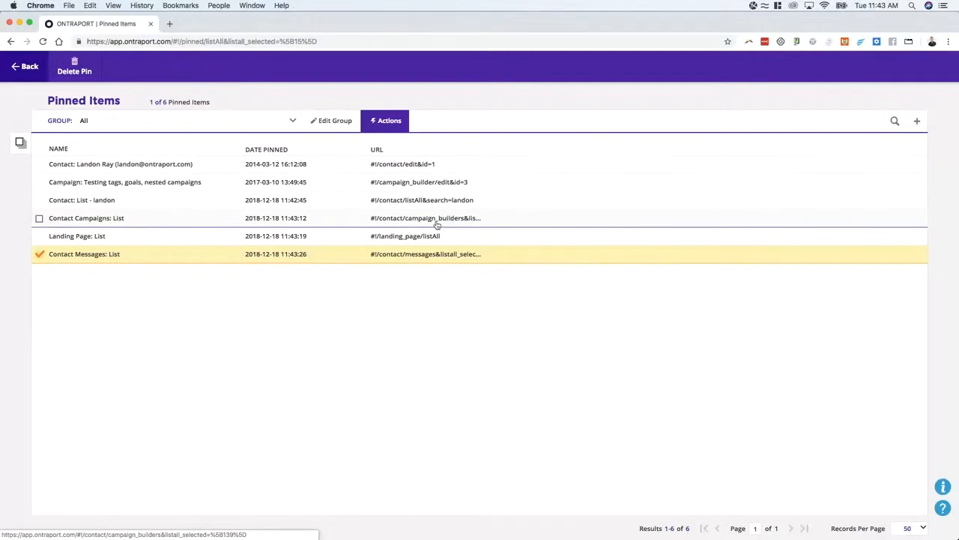
# Step: View the pinned Contact Campaigns: List with its saved selection, then return to Pinned Items and clear the selections
pyautogui.click(111, 219)
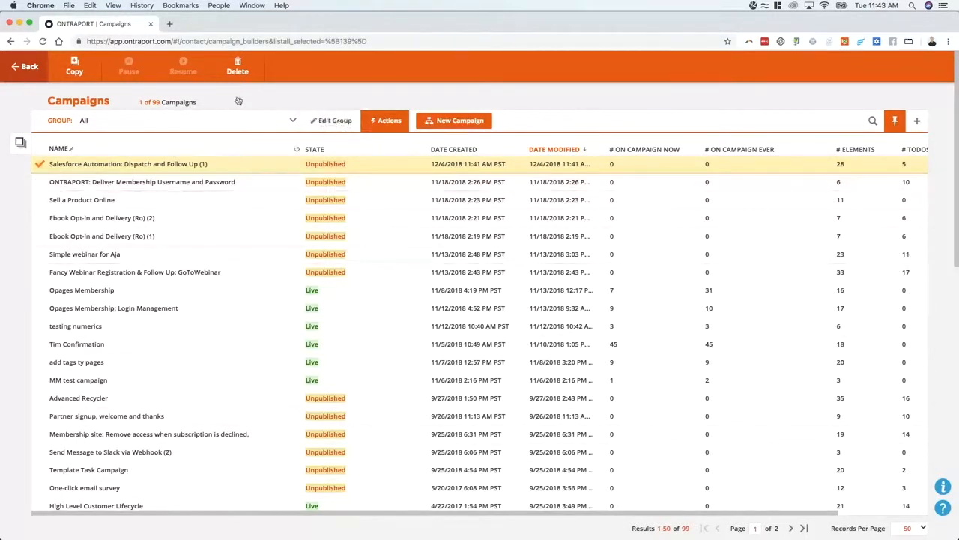
pyautogui.click(20, 71)
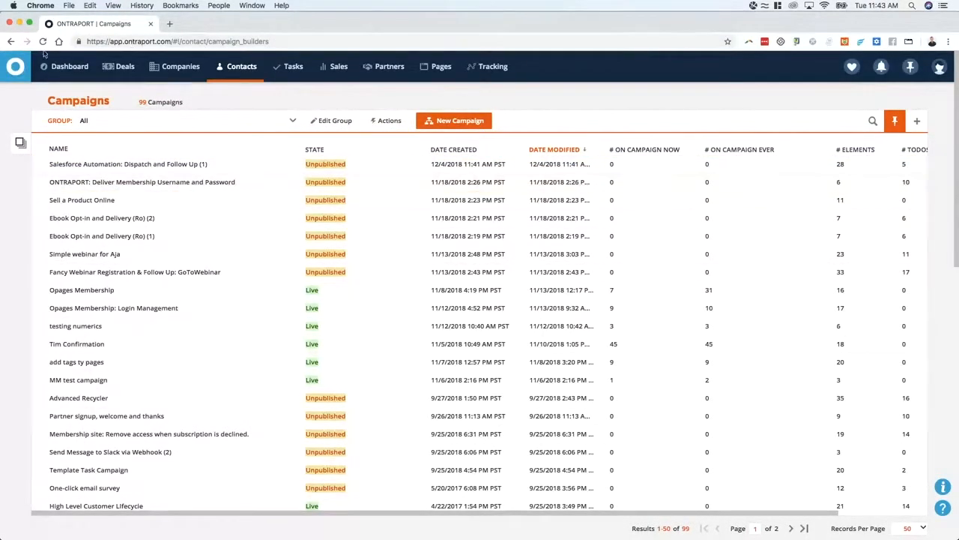
pyautogui.click(10, 41)
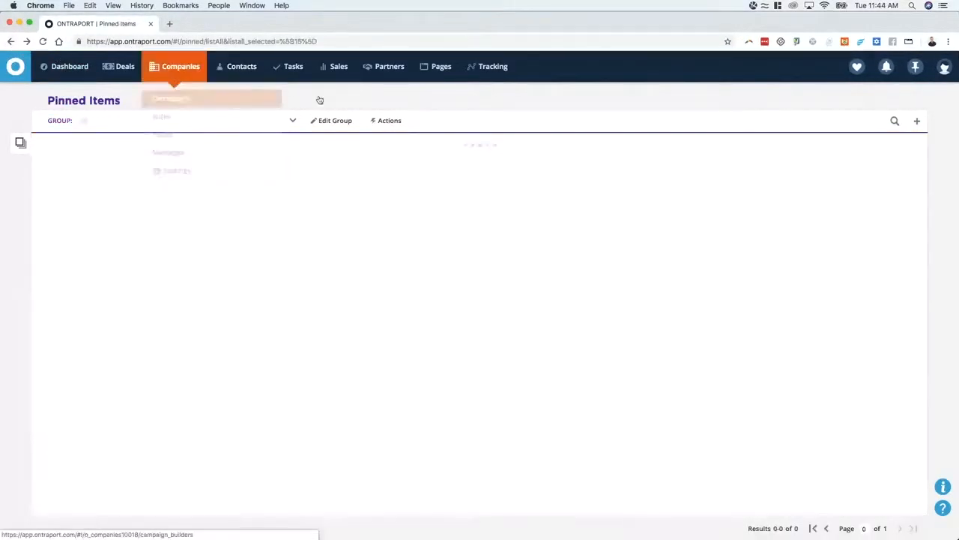
pyautogui.click(24, 67)
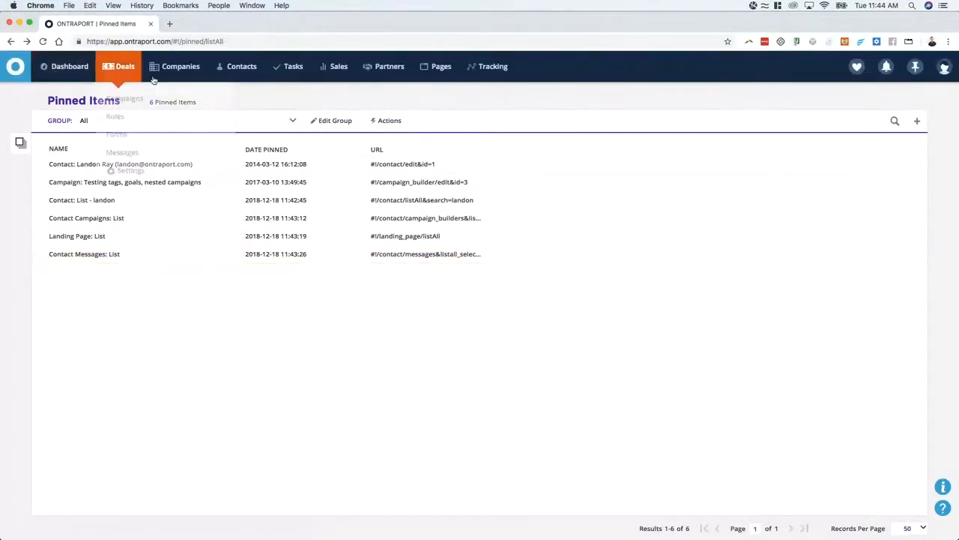
# Step: Open the contacts list and resize the Name column, first narrowing it and then widening it slightly
pyautogui.click(251, 75)
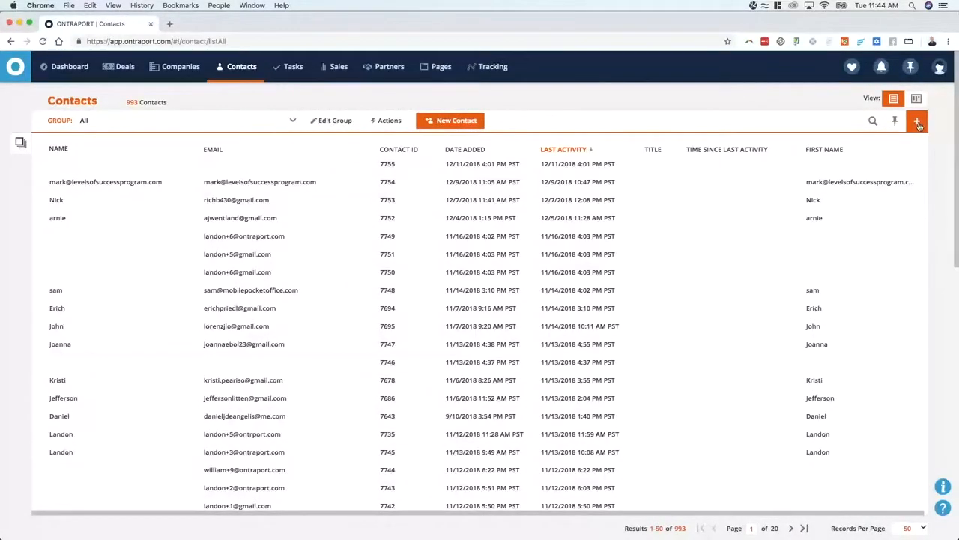
pyautogui.moveTo(193, 153); pyautogui.dragTo(57, 149)
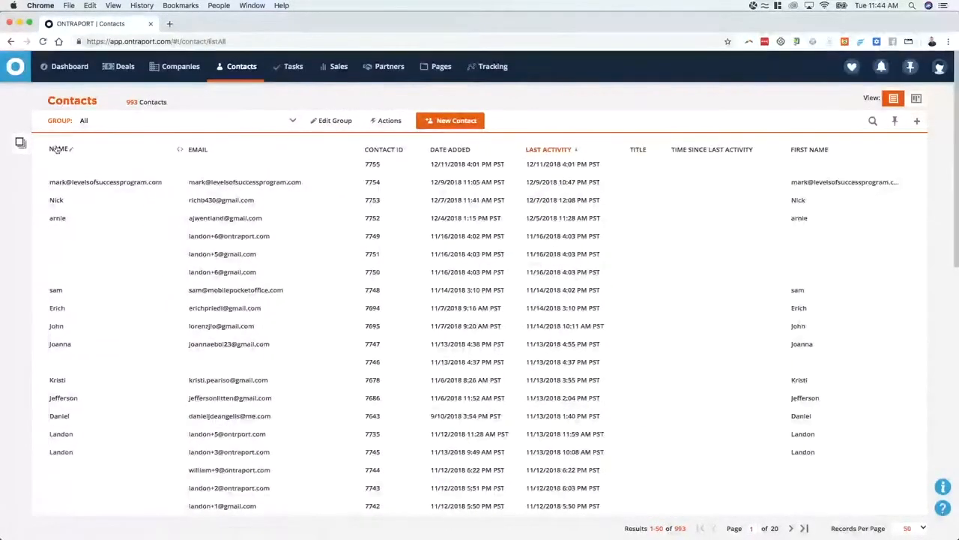
pyautogui.moveTo(179, 149); pyautogui.dragTo(198, 155)
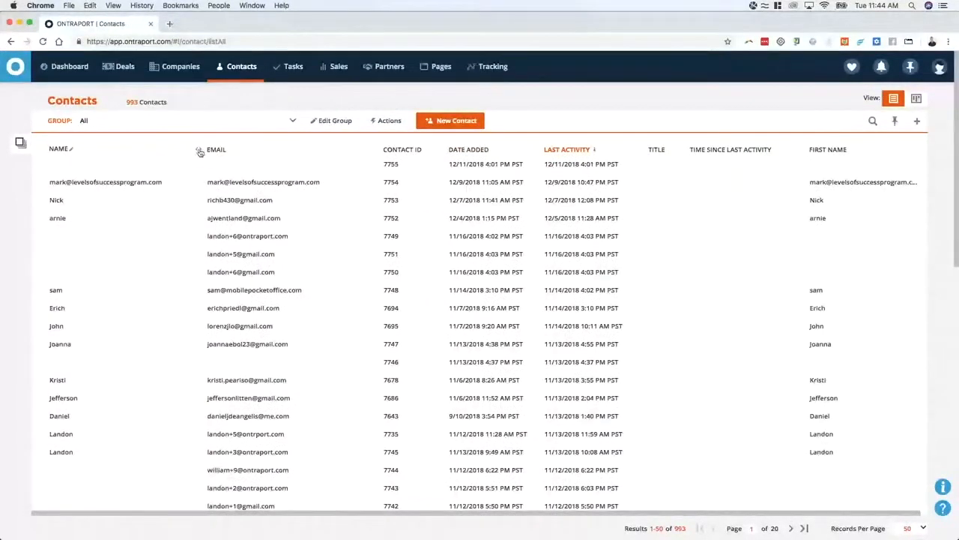
# Step: Narrow the Email and Contact ID columns of the contacts list
pyautogui.moveTo(378, 150); pyautogui.dragTo(292, 158)
pyautogui.moveTo(360, 162); pyautogui.dragTo(356, 158)
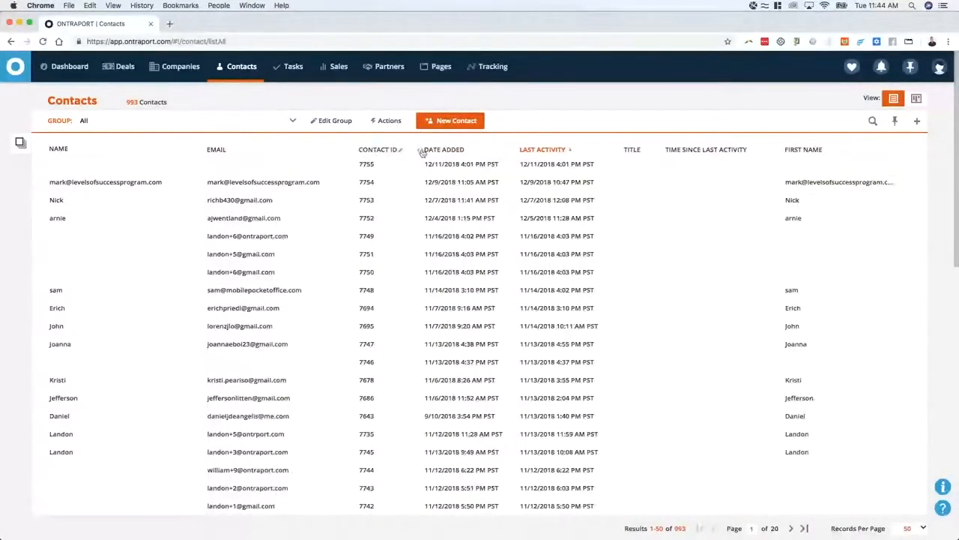
pyautogui.moveTo(422, 151)
pyautogui.mouseDown()
pyautogui.moveTo(522, 152)
pyautogui.moveTo(411, 152)
pyautogui.mouseUp()
pyautogui.moveTo(353, 152); pyautogui.dragTo(307, 153)
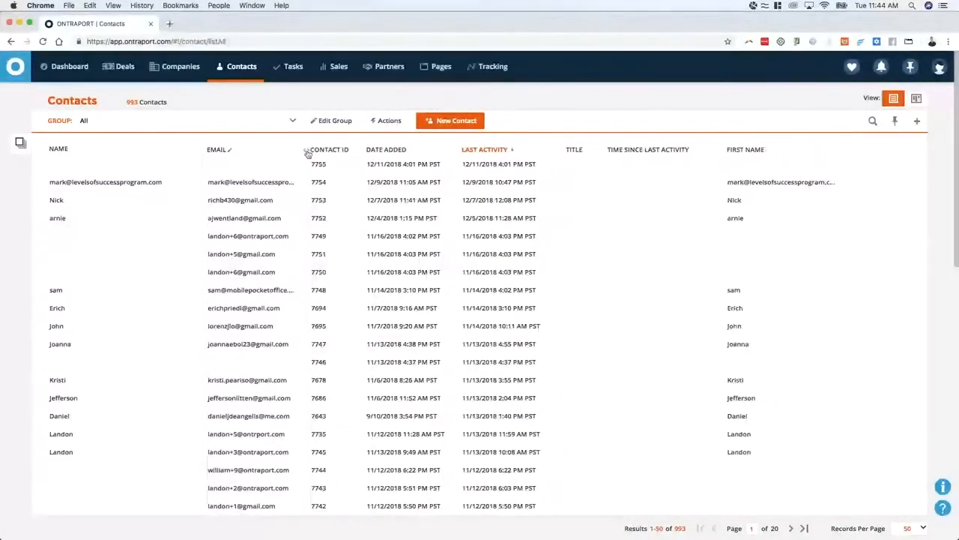
# Step: Narrow the Name column, widen the Contact ID column, and narrow the Last Activity column slightly in the contacts list
pyautogui.moveTo(200, 153); pyautogui.dragTo(157, 151)
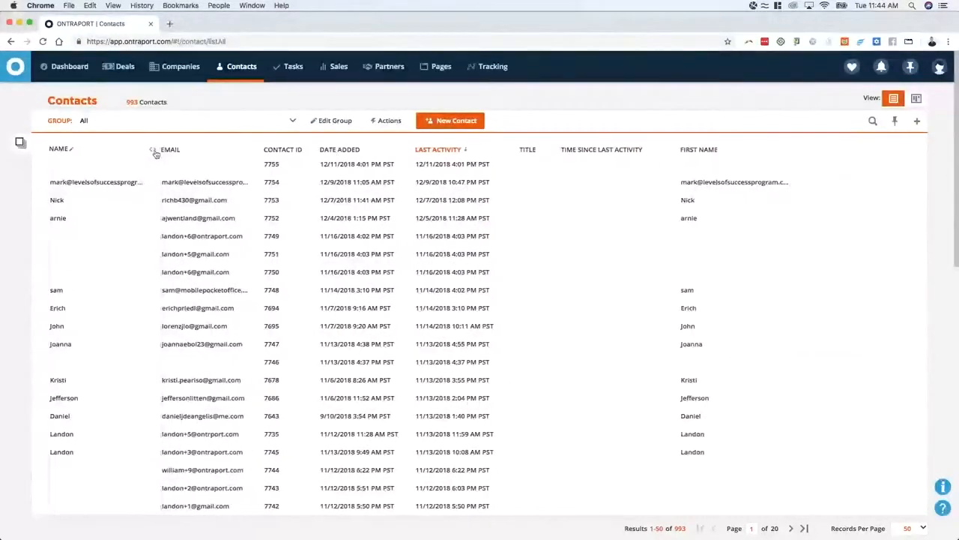
pyautogui.moveTo(315, 153); pyautogui.dragTo(348, 153)
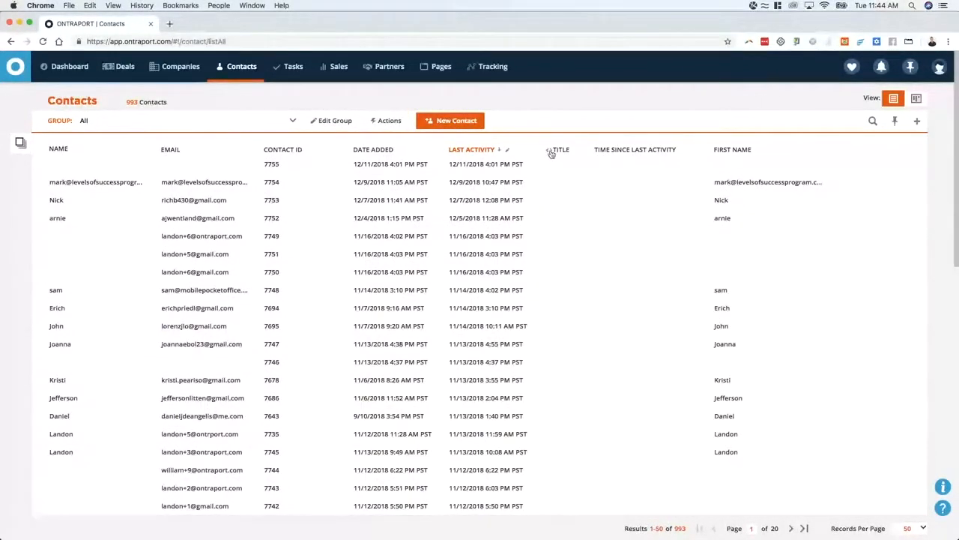
pyautogui.moveTo(551, 154)
pyautogui.mouseDown()
pyautogui.moveTo(583, 156)
pyautogui.moveTo(549, 155)
pyautogui.mouseUp()
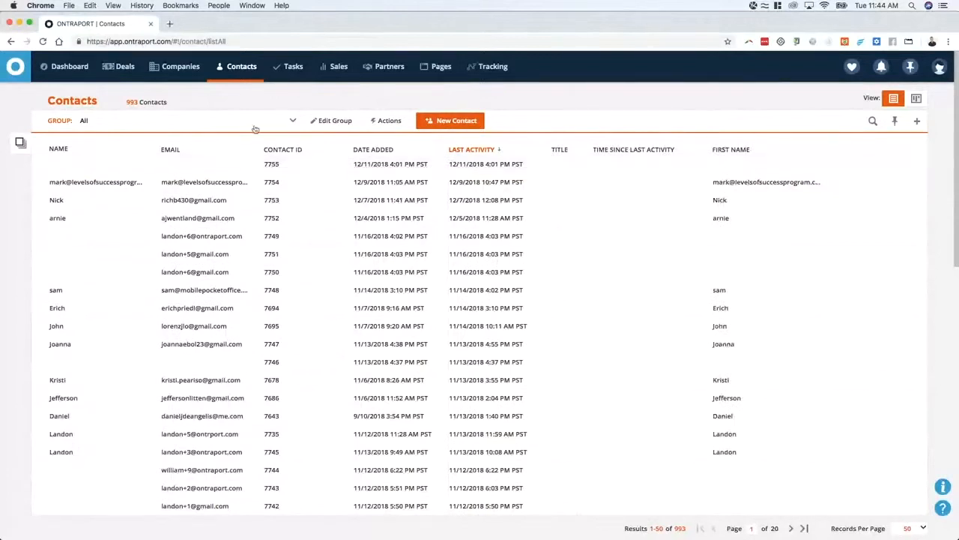
# Step: Filter the contacts list by a first-name group, and switch it to the Has Purchased Something group
pyautogui.click(214, 127)
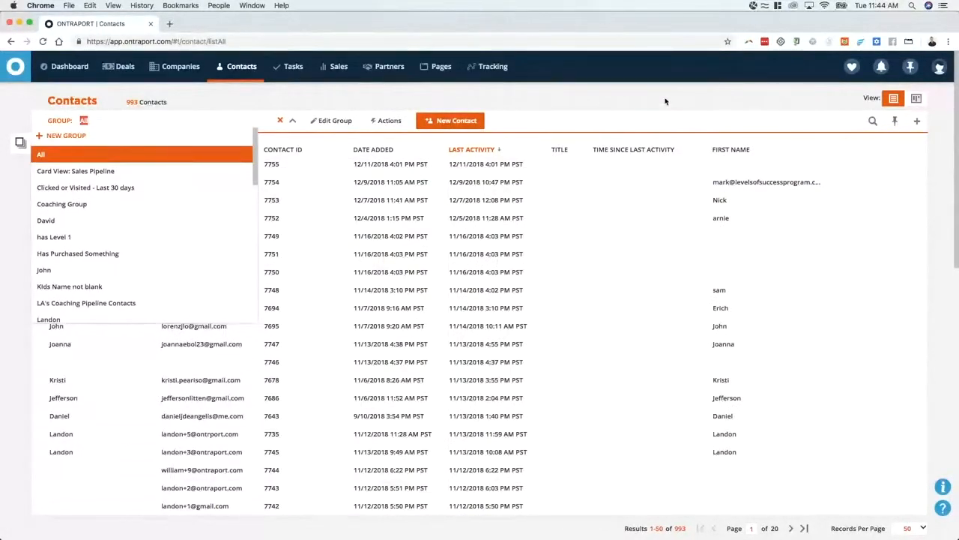
pyautogui.click(664, 101)
pyautogui.click(185, 124)
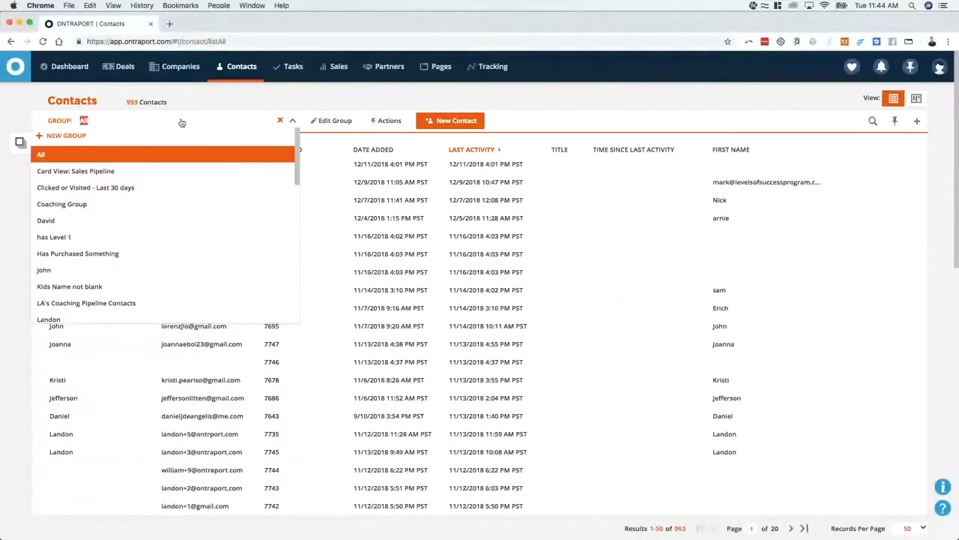
pyautogui.click(155, 268)
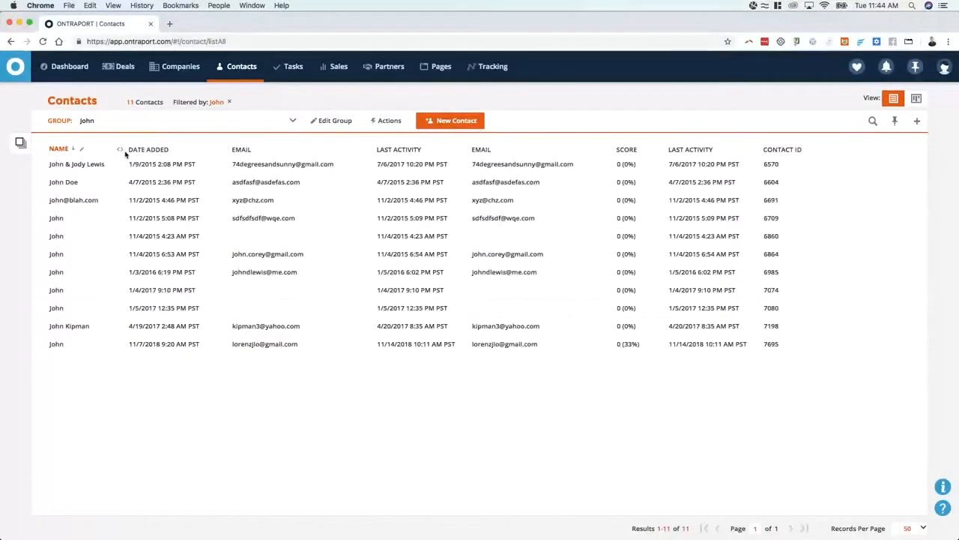
pyautogui.click(149, 124)
pyautogui.click(123, 255)
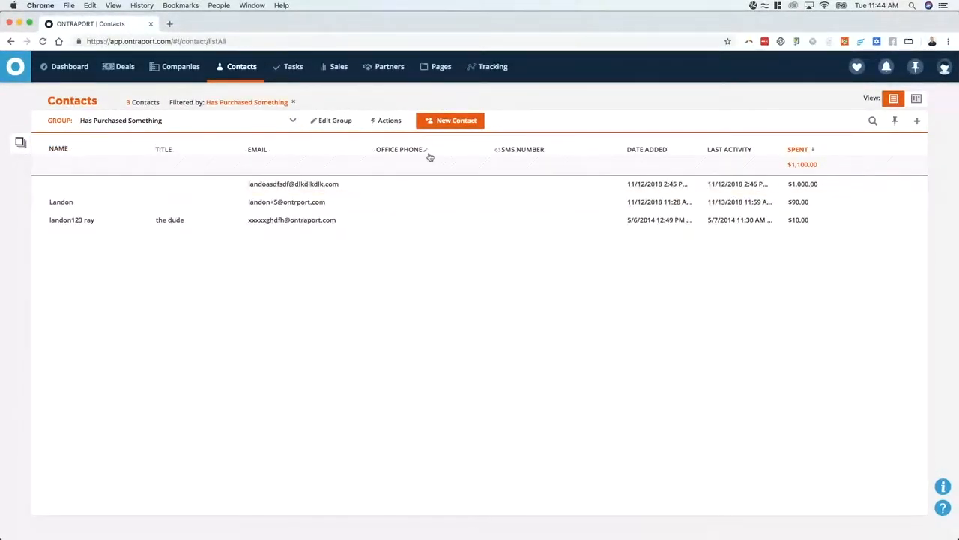
# Step: Highlight the Spent column's total in the Has Purchased Something group and narrow the Name column slightly
pyautogui.moveTo(784, 165); pyautogui.dragTo(825, 167)
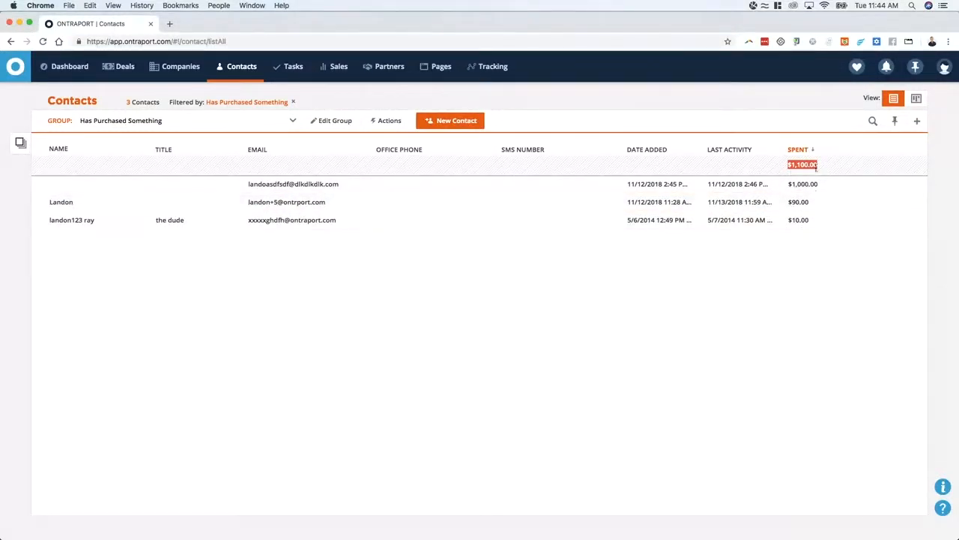
pyautogui.click(171, 129)
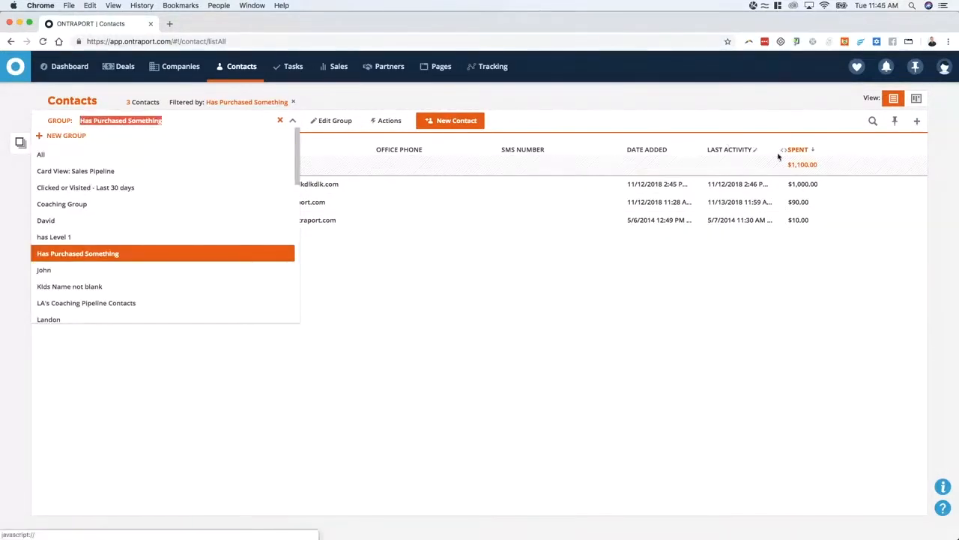
pyautogui.click(582, 117)
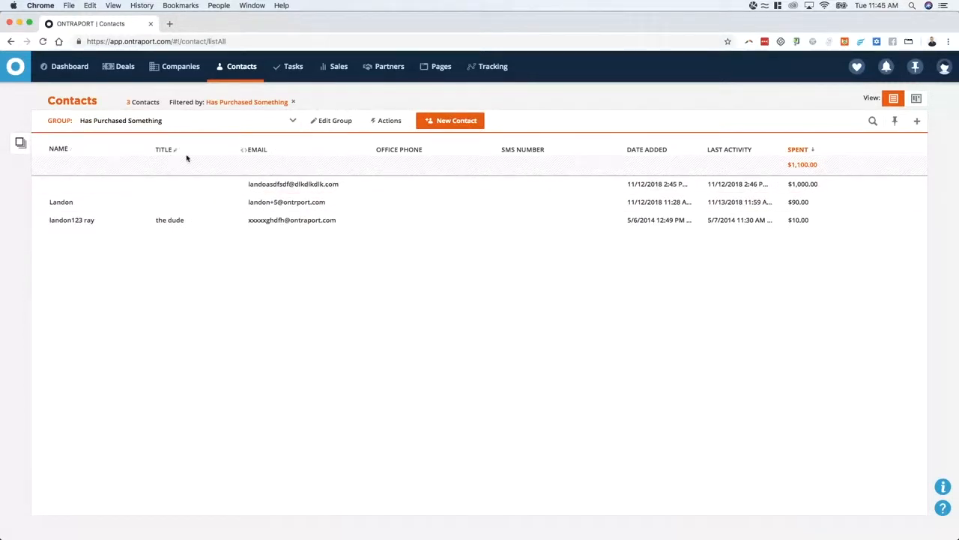
pyautogui.moveTo(149, 152); pyautogui.dragTo(135, 152)
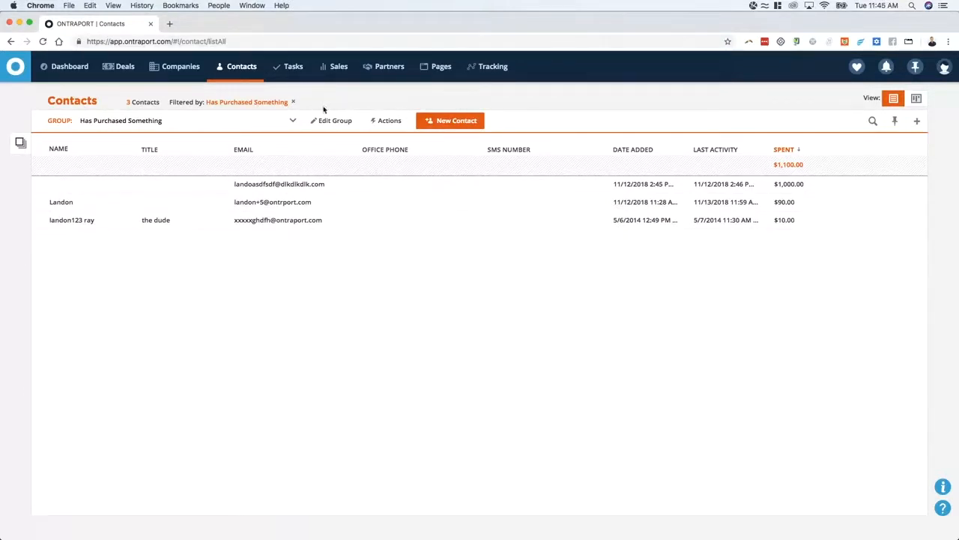
# Step: Open the Has Purchased Something group's settings, examine its condition and permission options, and cancel the editing
pyautogui.click(290, 125)
pyautogui.click(334, 121)
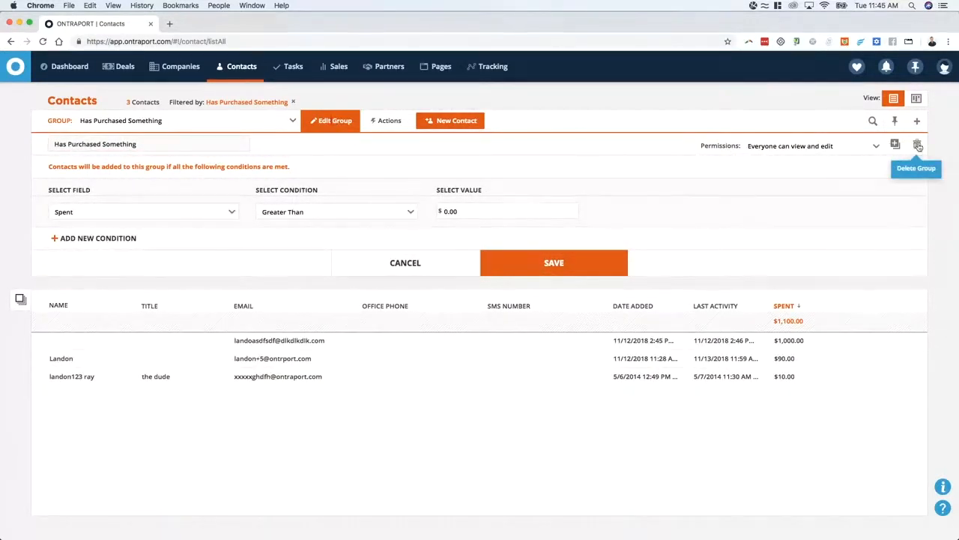
pyautogui.click(837, 147)
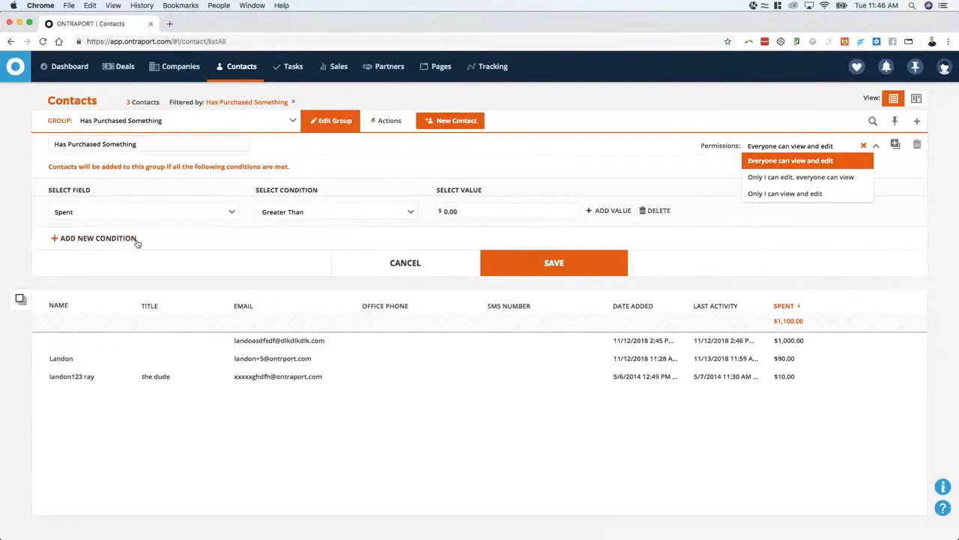
pyautogui.click(414, 262)
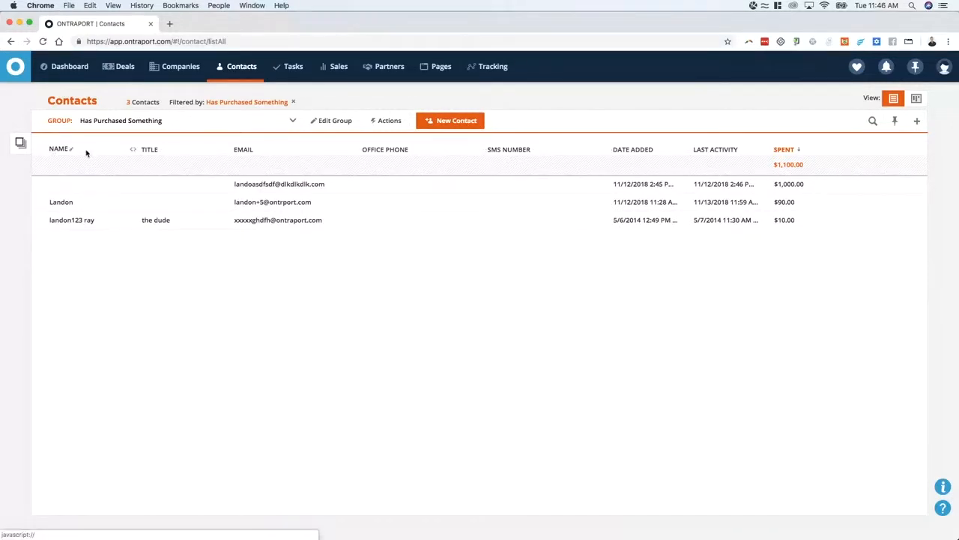
# Step: Sort the group's contacts by Name, by Title in both directions, and by Email
pyautogui.click(55, 153)
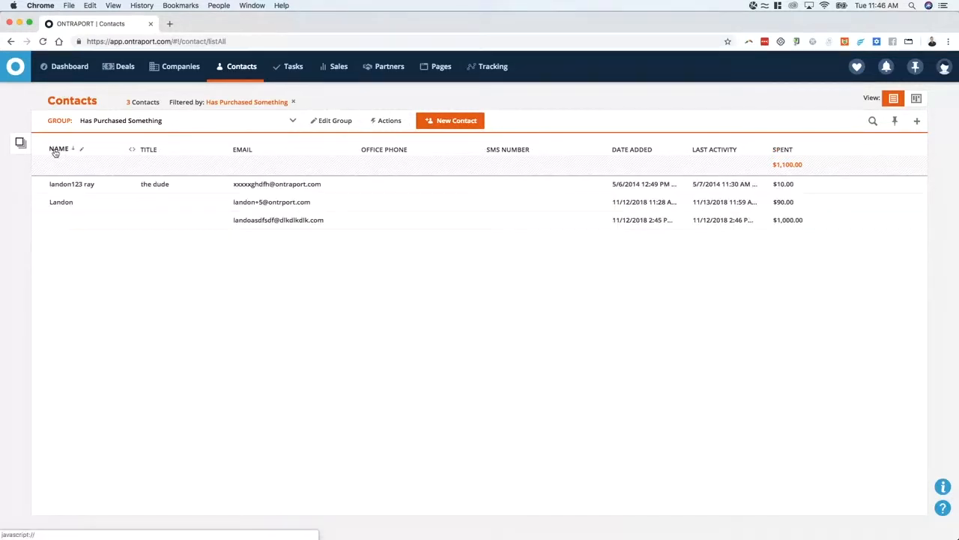
pyautogui.click(153, 152)
pyautogui.click(151, 152)
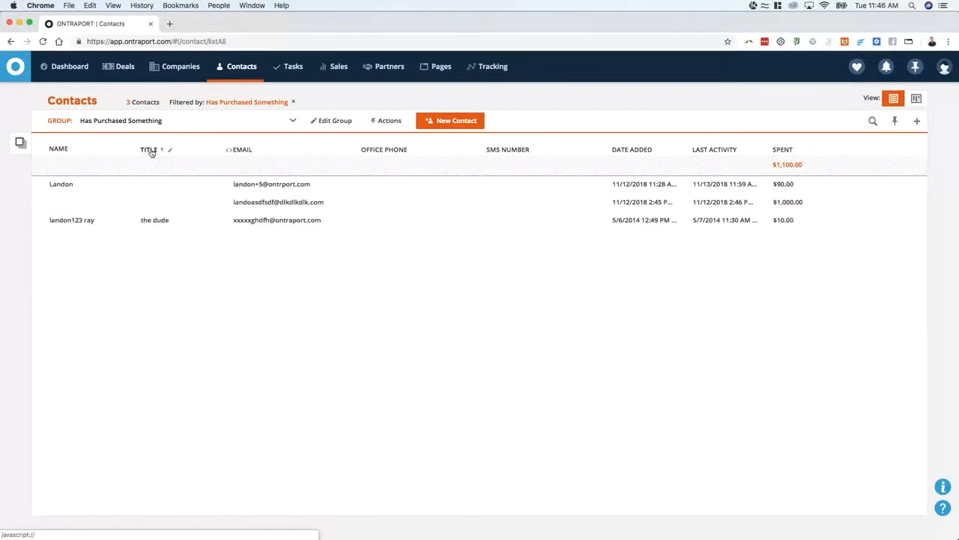
pyautogui.click(240, 151)
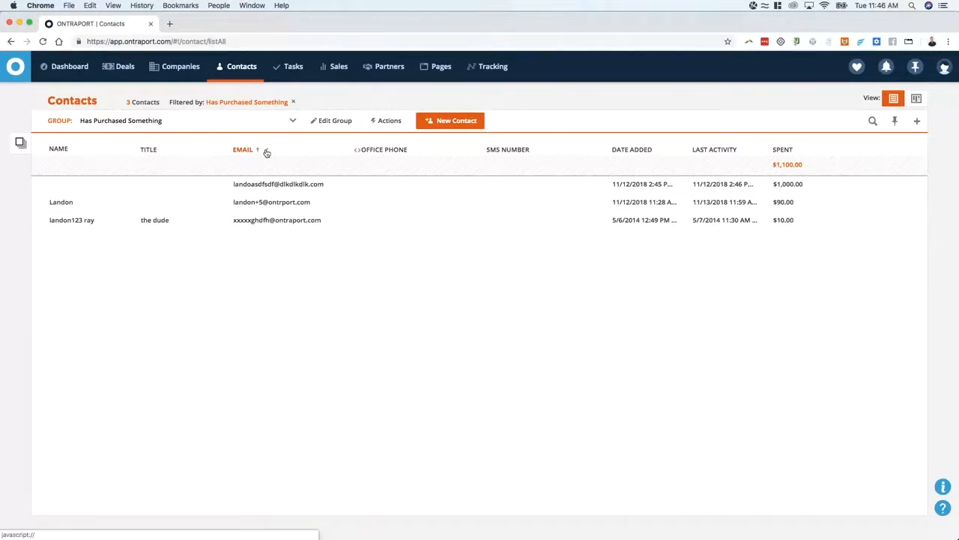
# Step: Change the Email column to show the Fax field and move it between SMS Number and Date Added
pyautogui.click(266, 153)
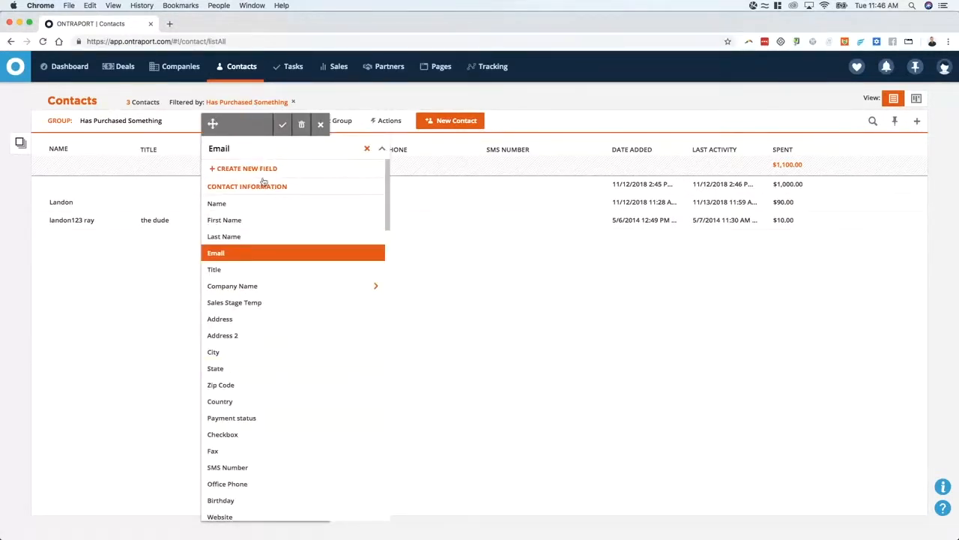
pyautogui.click(257, 152)
pyautogui.write('fax')
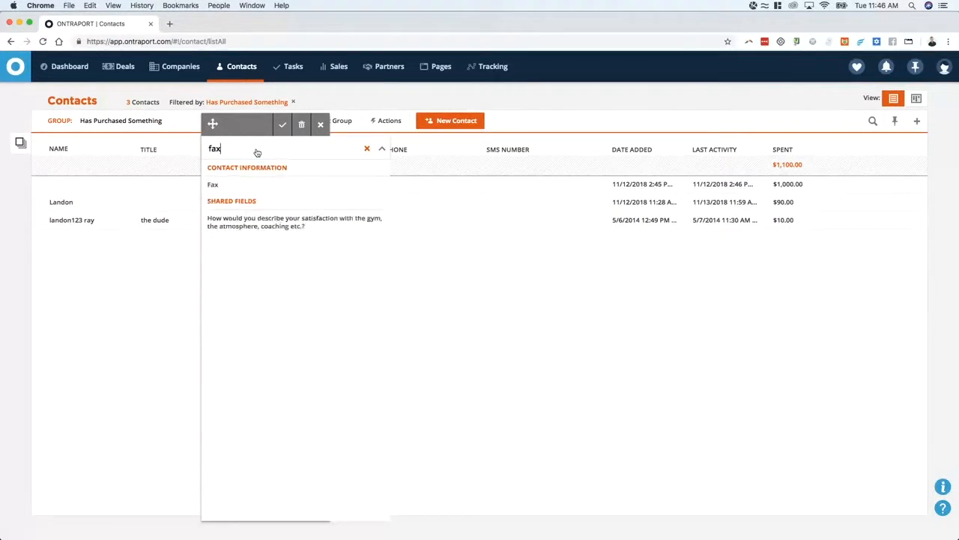
pyautogui.press('Return')
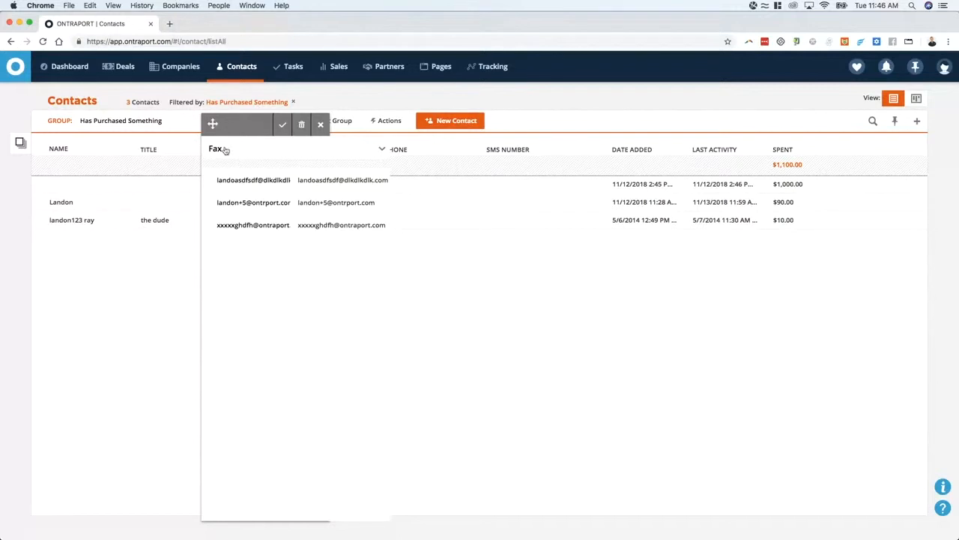
pyautogui.click(234, 152)
pyautogui.click(236, 451)
pyautogui.moveTo(212, 123); pyautogui.dragTo(531, 130)
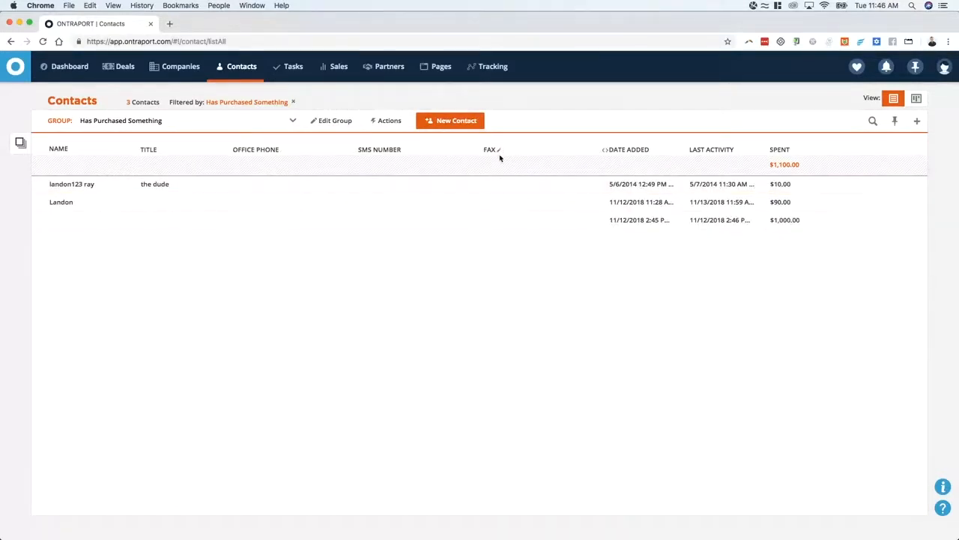
# Step: Narrow the SMS Number and Fax columns, and view the fields available for a new column without adding one
pyautogui.moveTo(474, 150); pyautogui.dragTo(415, 150)
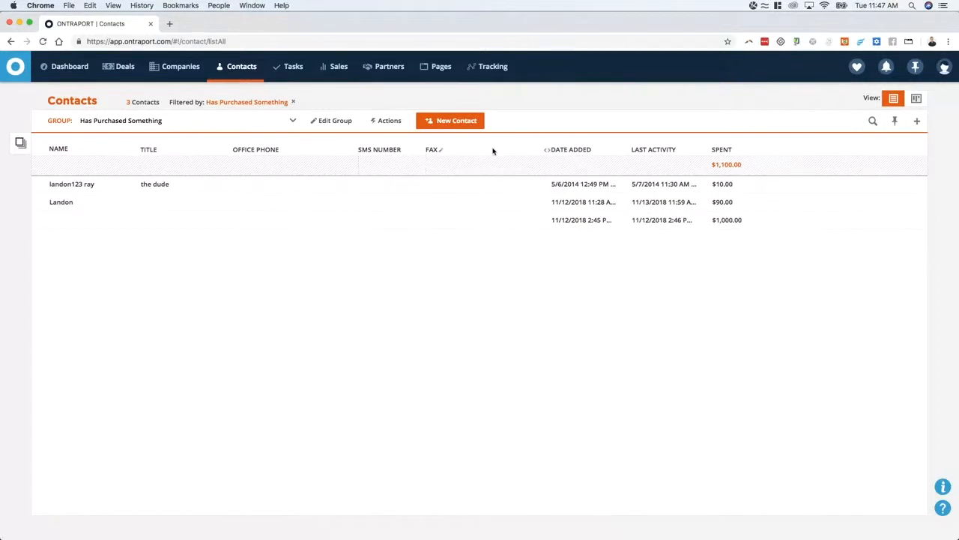
pyautogui.moveTo(546, 150); pyautogui.dragTo(523, 154)
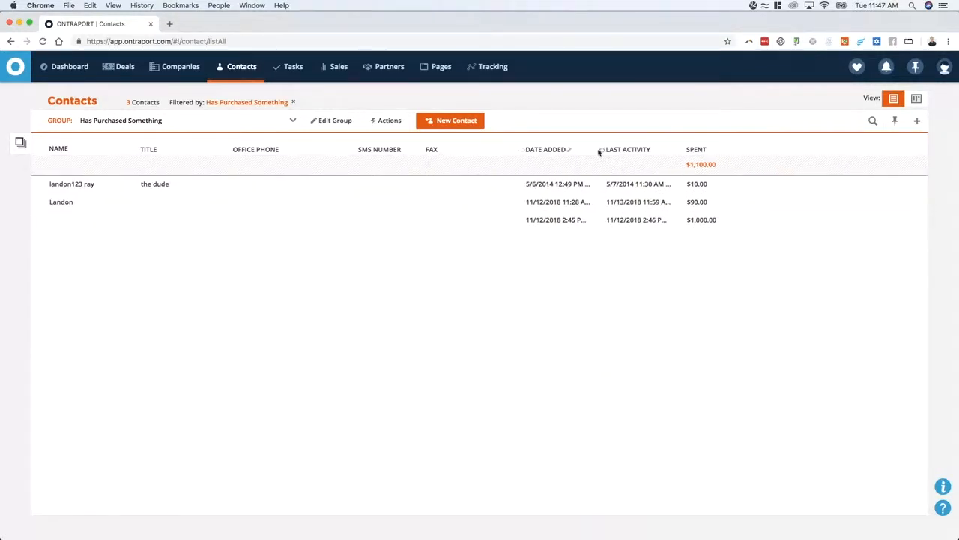
pyautogui.click(920, 123)
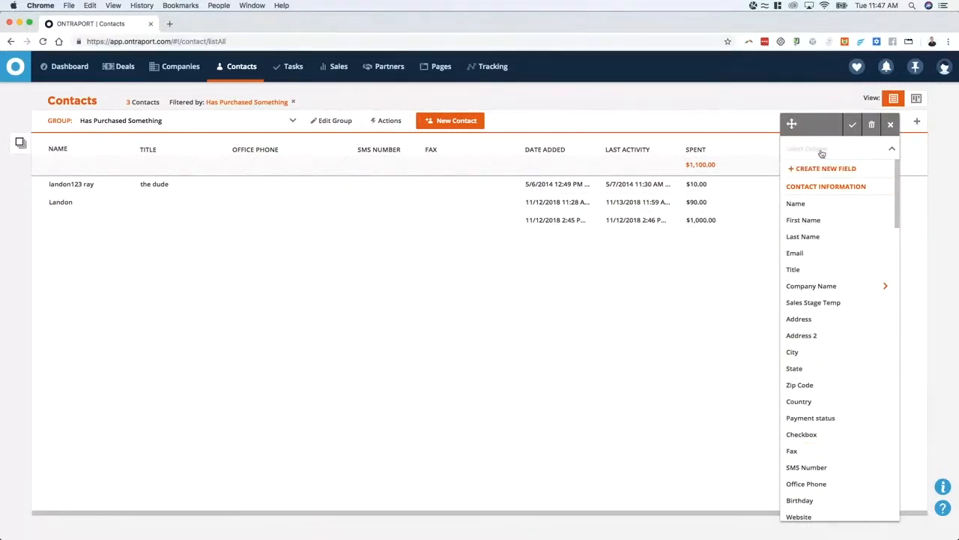
pyautogui.click(384, 515)
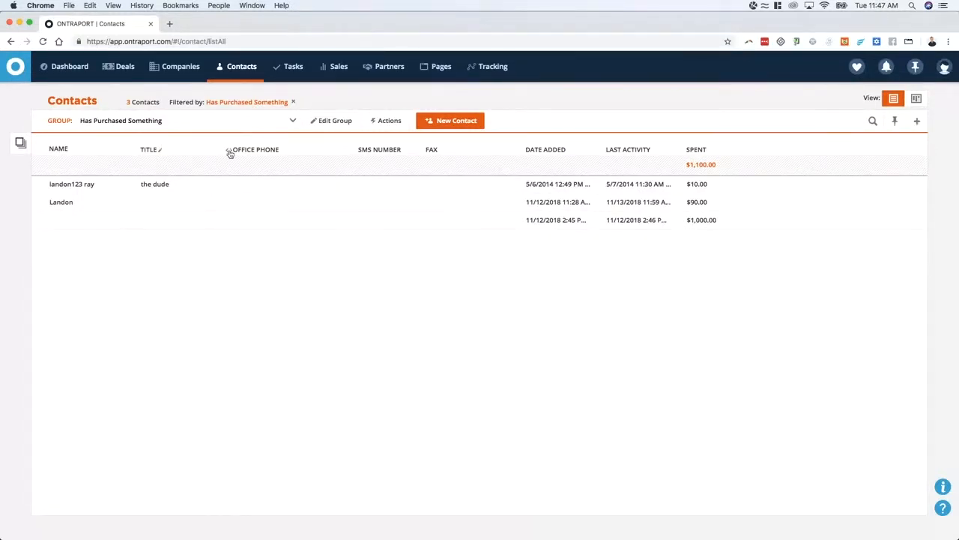
# Step: Narrow the Title and Name columns, and remove the Has Purchased Something filter to list all contacts
pyautogui.moveTo(230, 153); pyautogui.dragTo(191, 152)
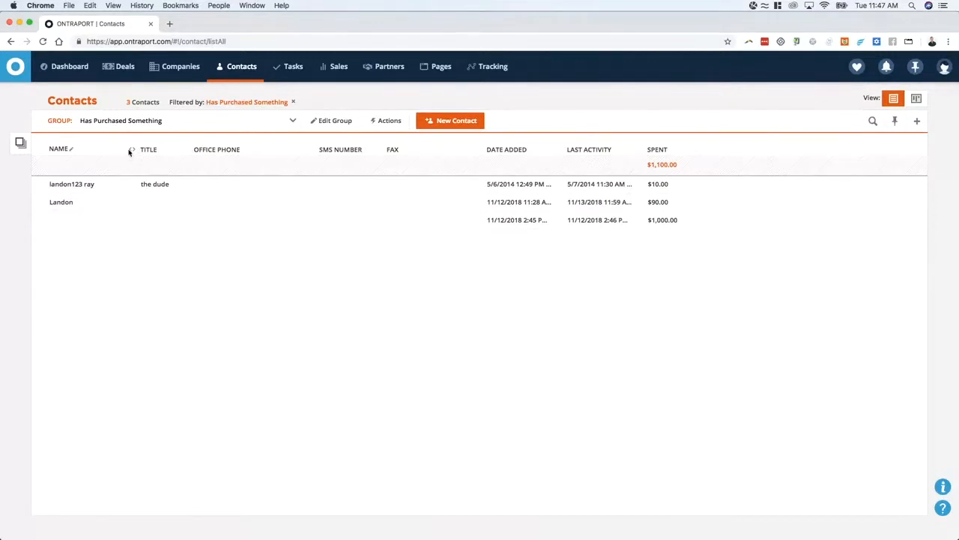
pyautogui.moveTo(130, 151); pyautogui.dragTo(114, 150)
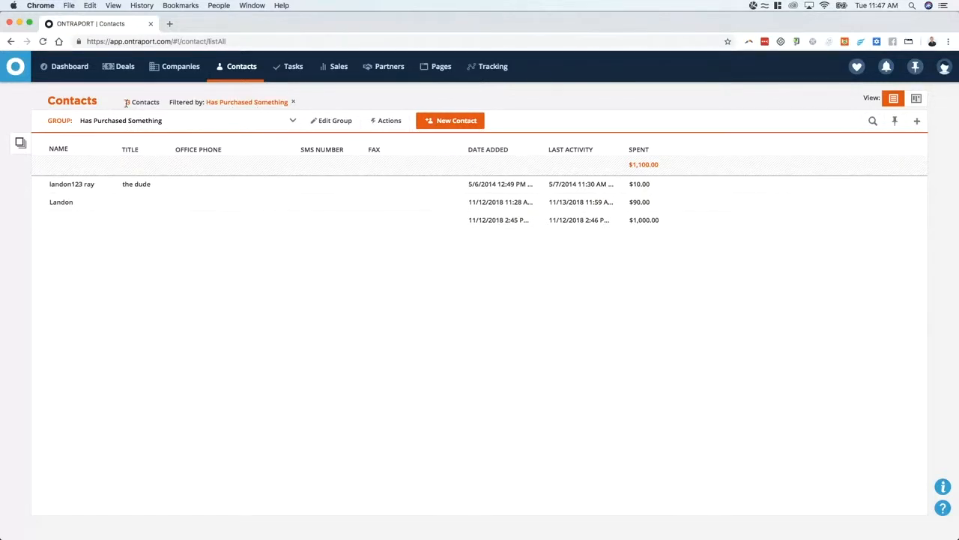
pyautogui.click(293, 102)
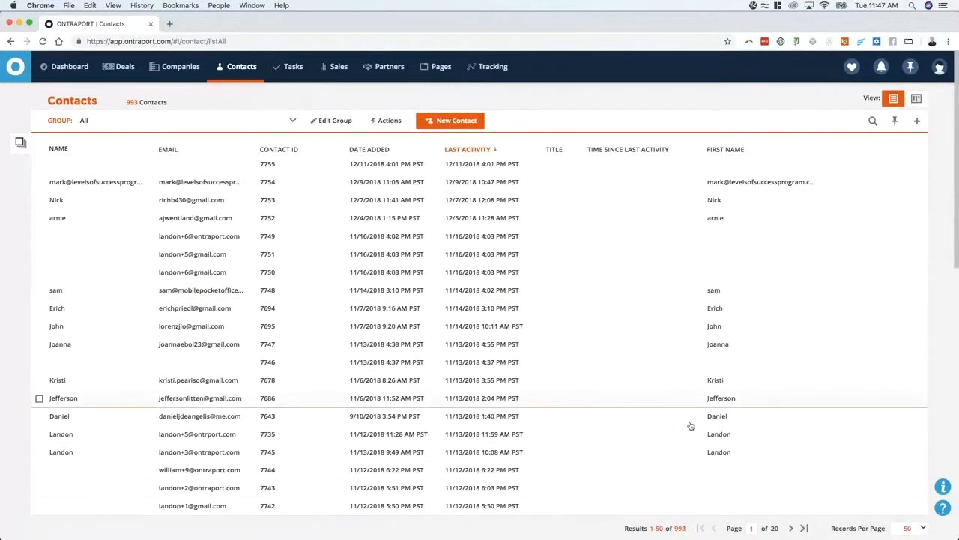
# Step: Highlight the results range below the full contacts list and clear the highlight
pyautogui.moveTo(625, 529); pyautogui.dragTo(688, 529)
pyautogui.click(626, 528)
pyautogui.moveTo(626, 528); pyautogui.dragTo(687, 530)
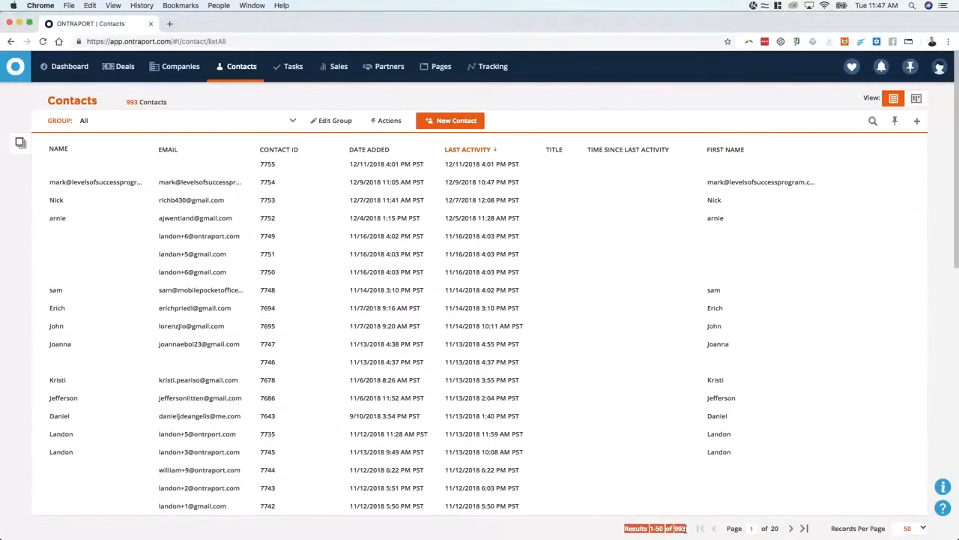
pyautogui.click(623, 529)
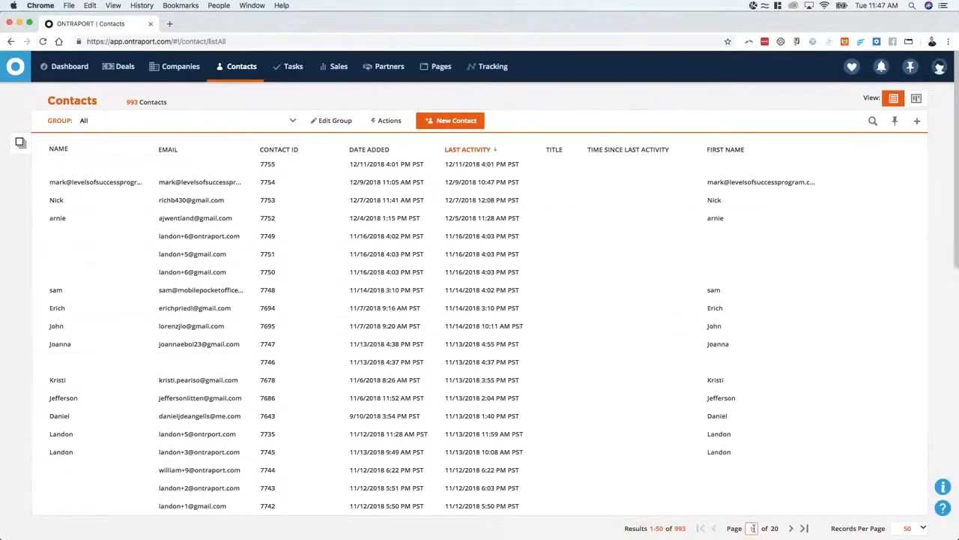
# Step: Jump to page 5 of the contacts list, step back one page, and return to the first page
pyautogui.moveTo(756, 529); pyautogui.dragTo(745, 531)
pyautogui.write('5')
pyautogui.press('Return')
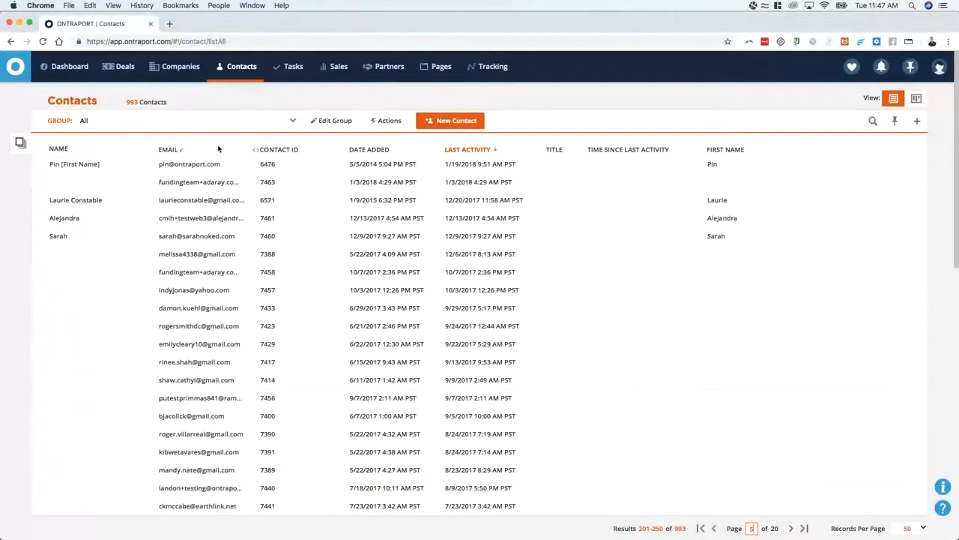
pyautogui.click(713, 529)
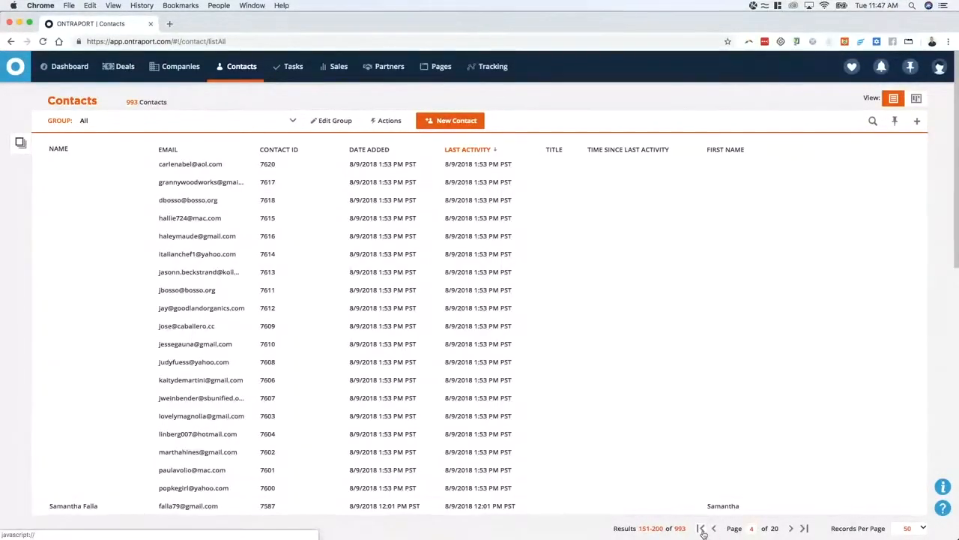
pyautogui.click(703, 532)
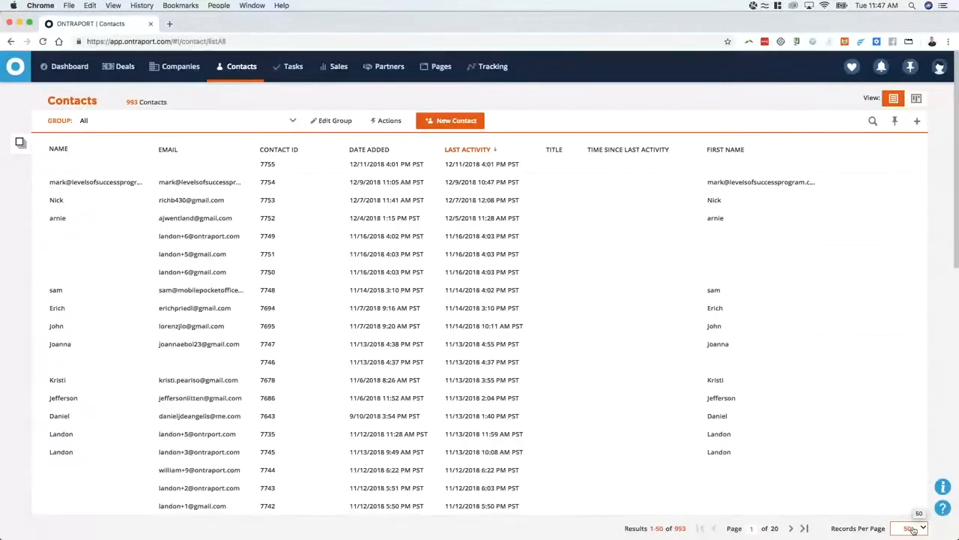
# Step: Set the contacts list to show 10 records per page
pyautogui.click(910, 529)
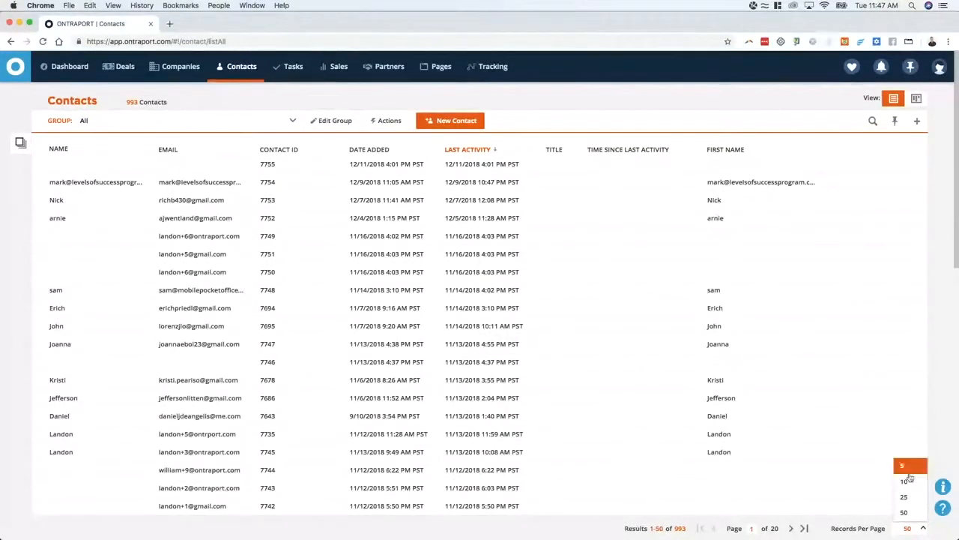
pyautogui.click(908, 490)
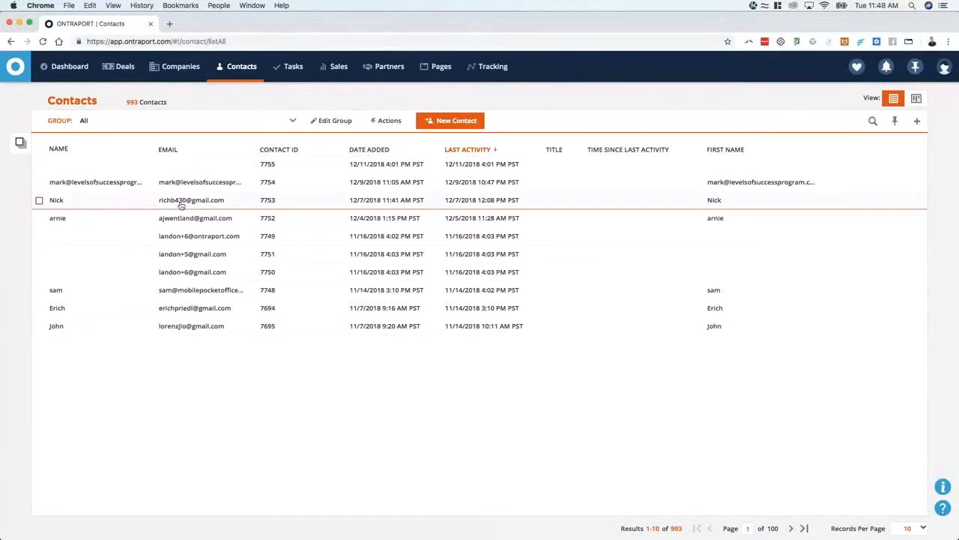
# Step: Open the second contact in the list and examine the record's Contact Information sections from the contact fields down to Shared Fields
pyautogui.click(114, 186)
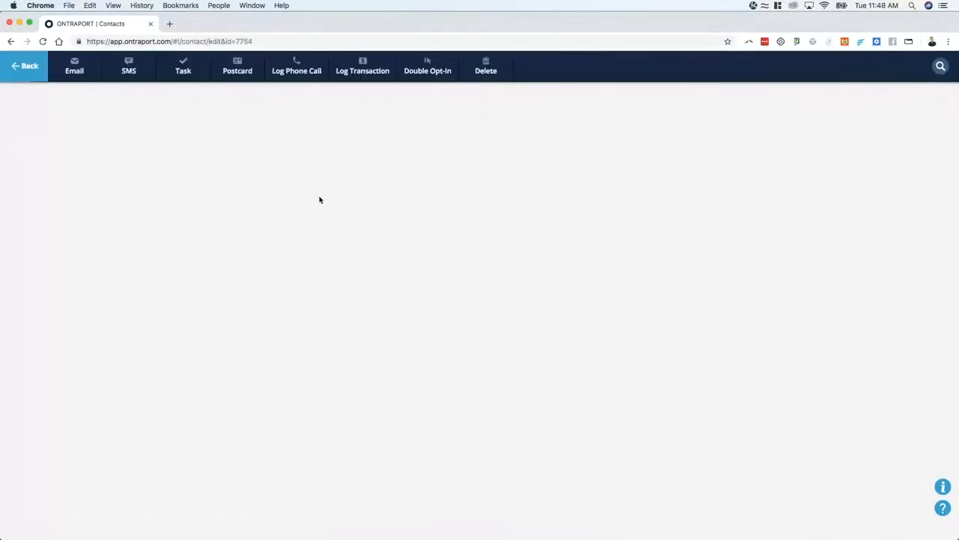
pyautogui.scroll(-15, 207, 220)
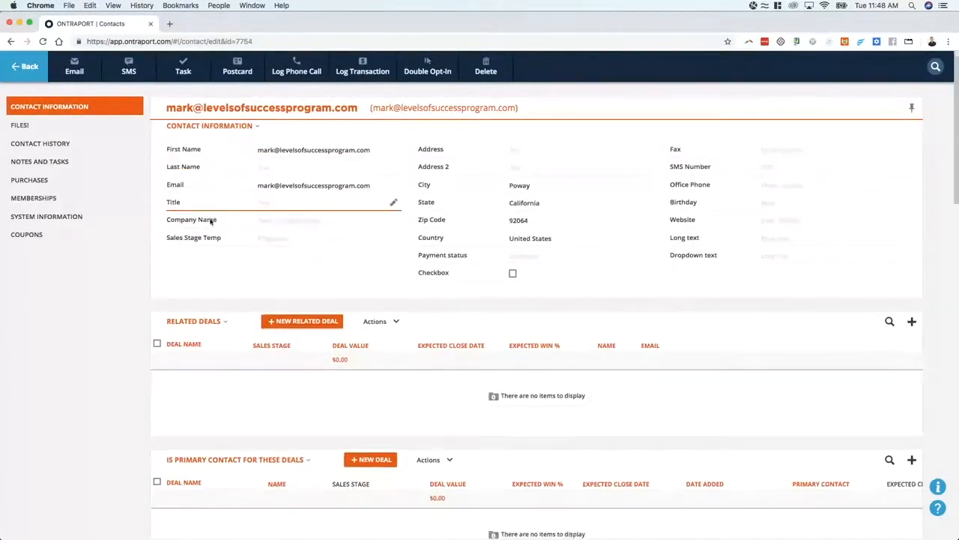
pyautogui.scroll(15, 488, 475)
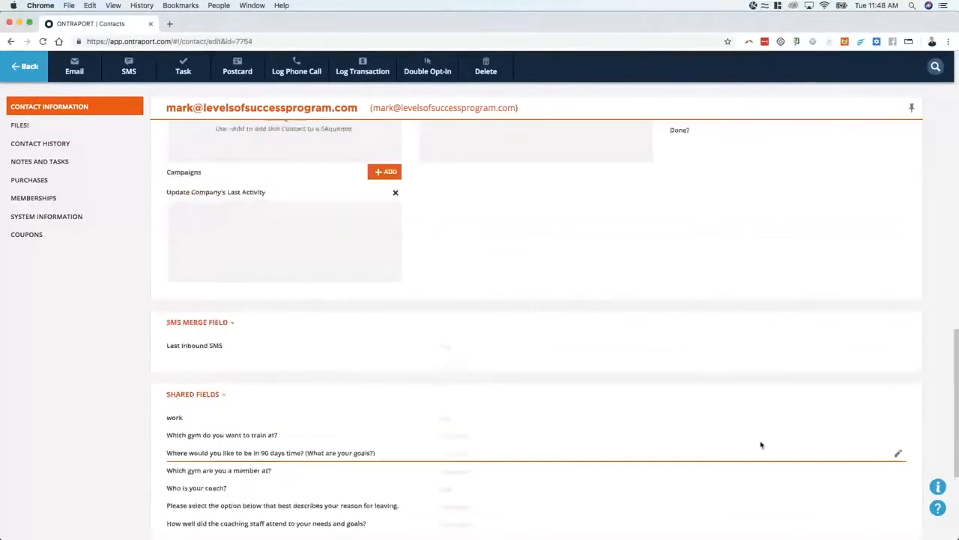
pyautogui.scroll(-15, 231, 220)
pyautogui.scroll(15, 232, 221)
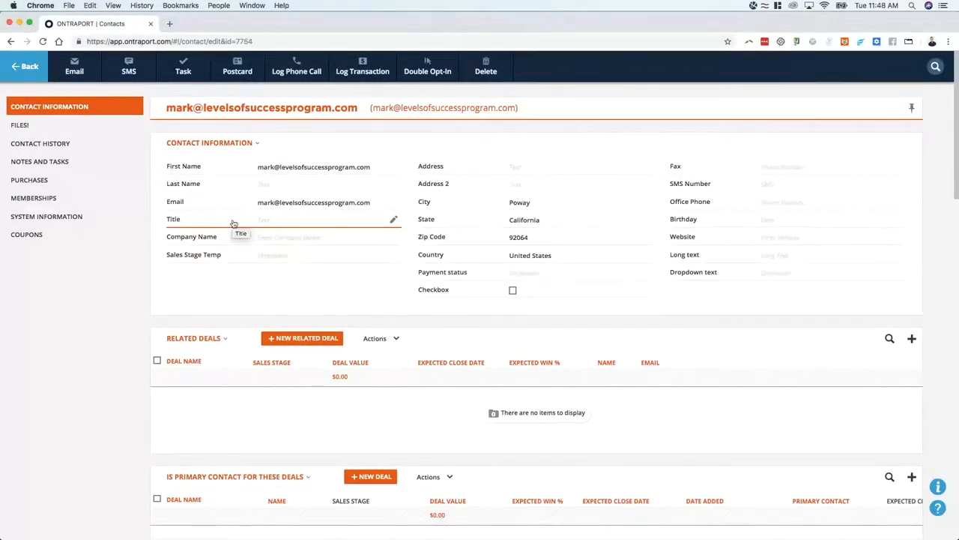
pyautogui.scroll(-15, 499, 365)
pyautogui.scroll(15, 323, 255)
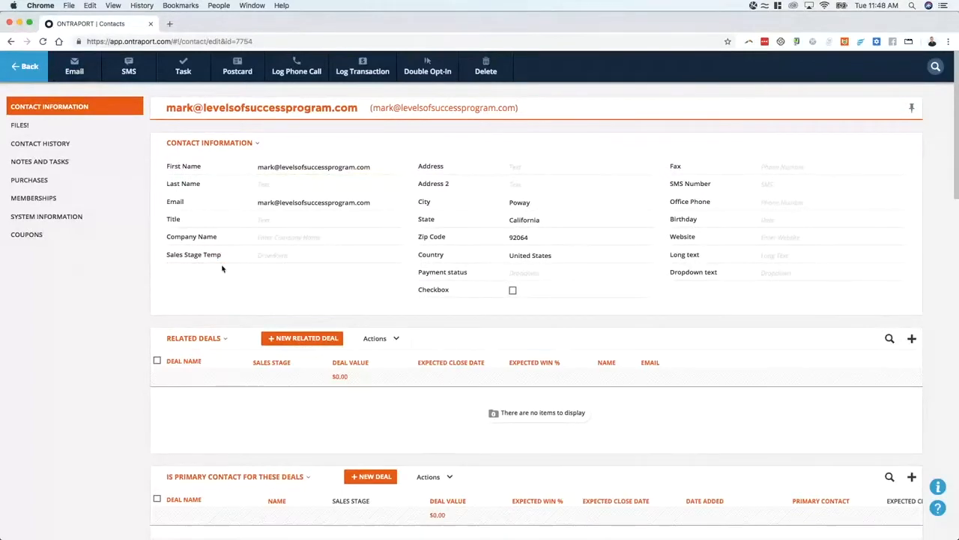
pyautogui.scroll(-15, 428, 195)
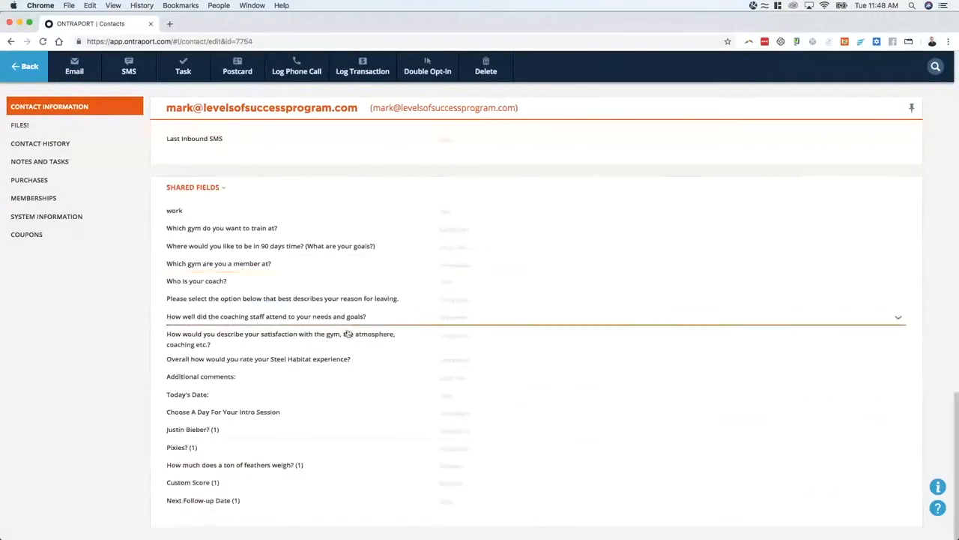
pyautogui.scroll(10, 348, 334)
# Step: Browse the contact record's Files!, Contact History, and Notes and Tasks sections
pyautogui.click(37, 109)
pyautogui.click(36, 128)
pyautogui.click(36, 146)
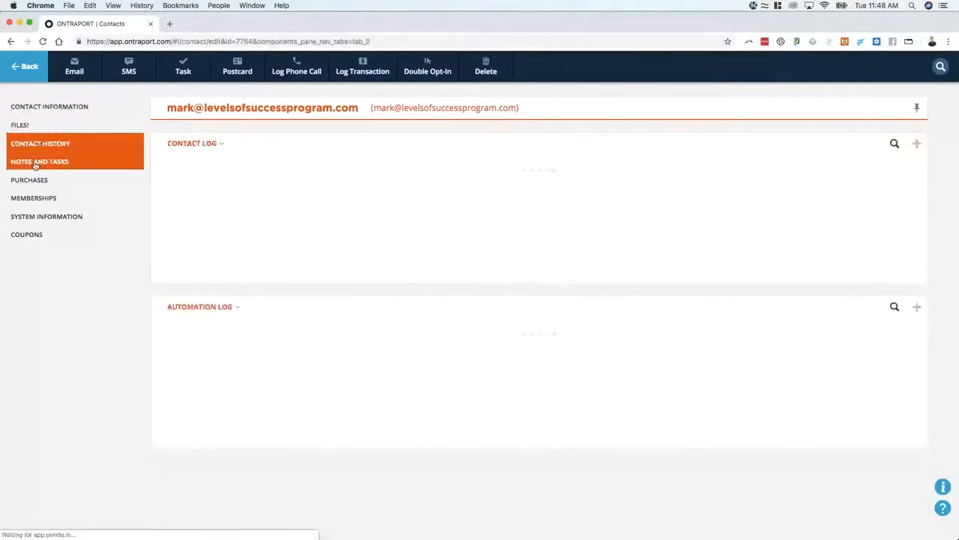
pyautogui.click(35, 163)
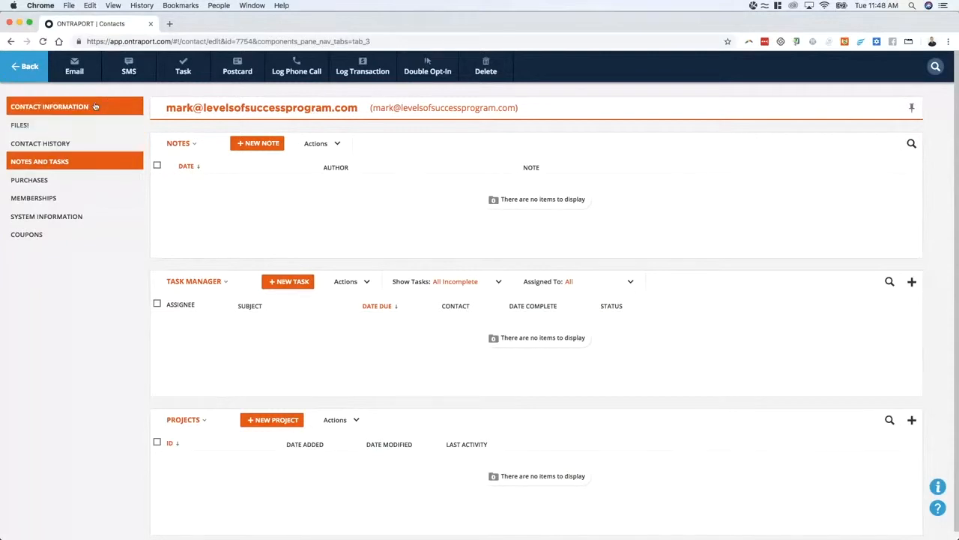
# Step: Return to the contacts list and view the available records-per-page options, leaving the setting as it is
pyautogui.click(36, 73)
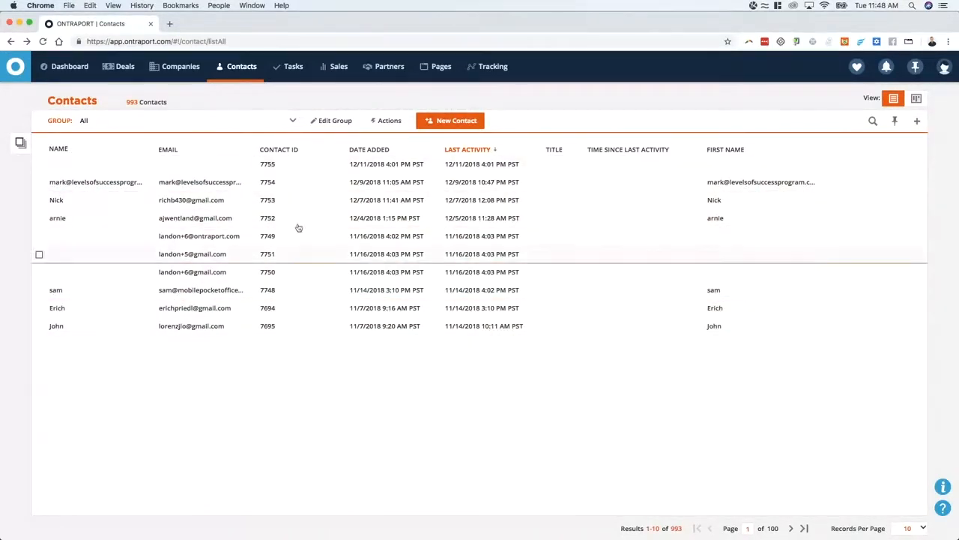
pyautogui.click(918, 528)
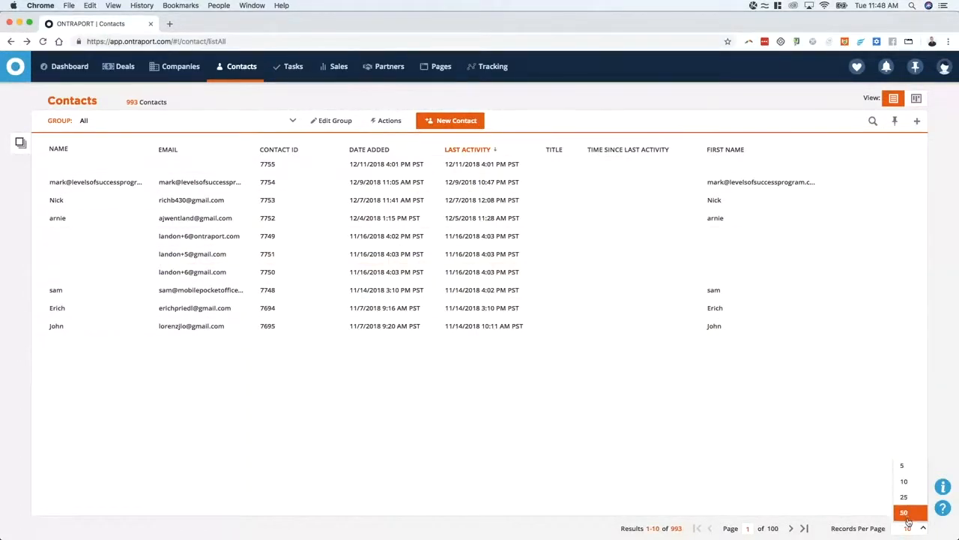
pyautogui.click(25, 454)
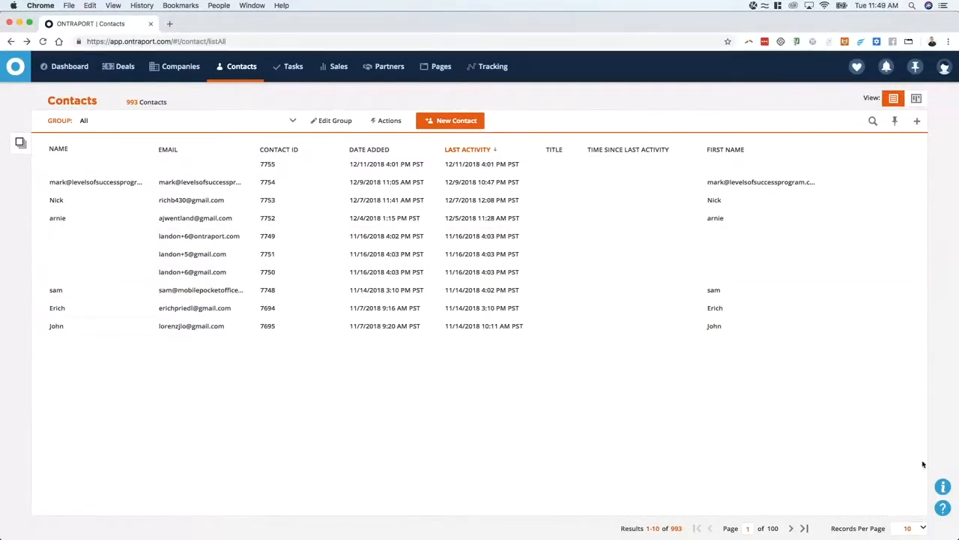
# Step: View the Quick Start Checklist in the Help Center and return to the Help Center overview
pyautogui.click(943, 509)
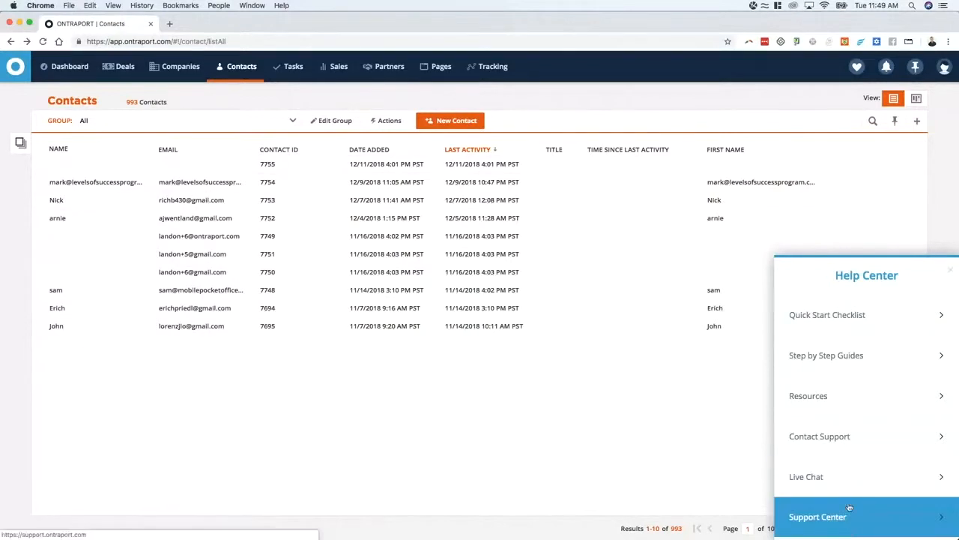
pyautogui.click(838, 319)
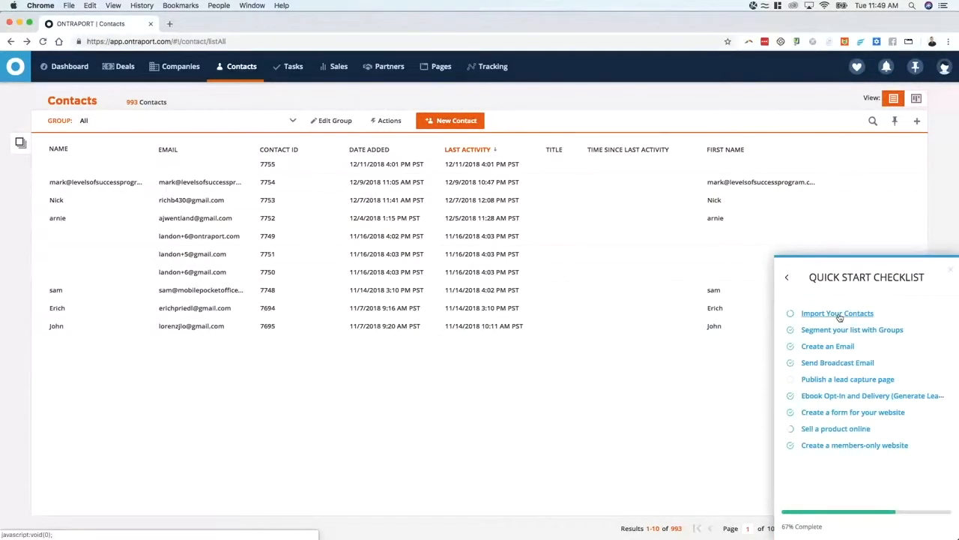
pyautogui.click(791, 281)
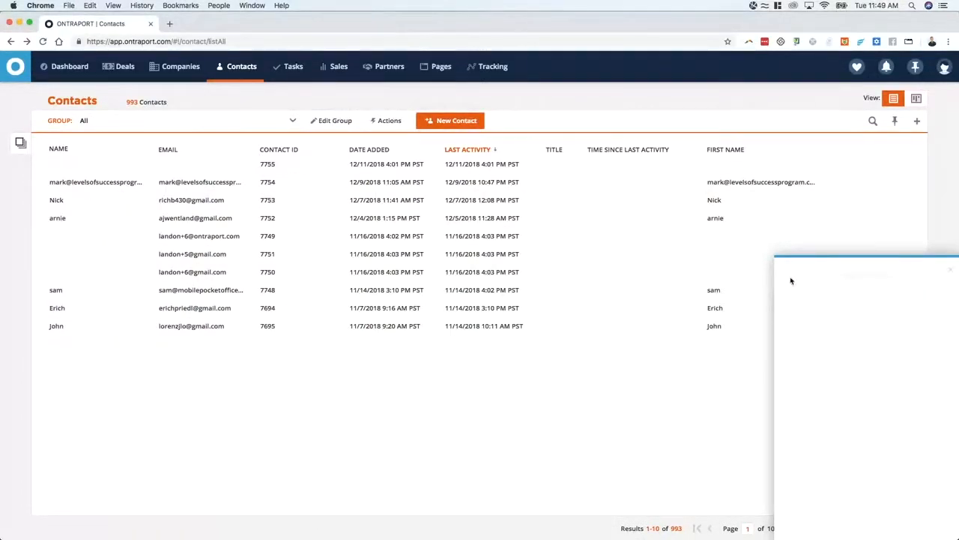
# Step: Open the Progressive Profiling Forms tutorial from the Step by Step Guides and close it
pyautogui.click(840, 365)
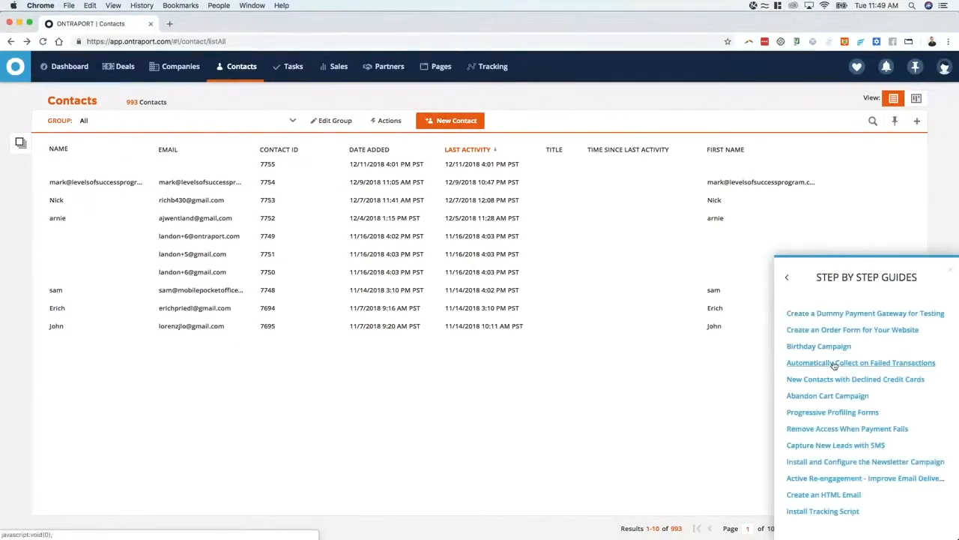
pyautogui.click(839, 414)
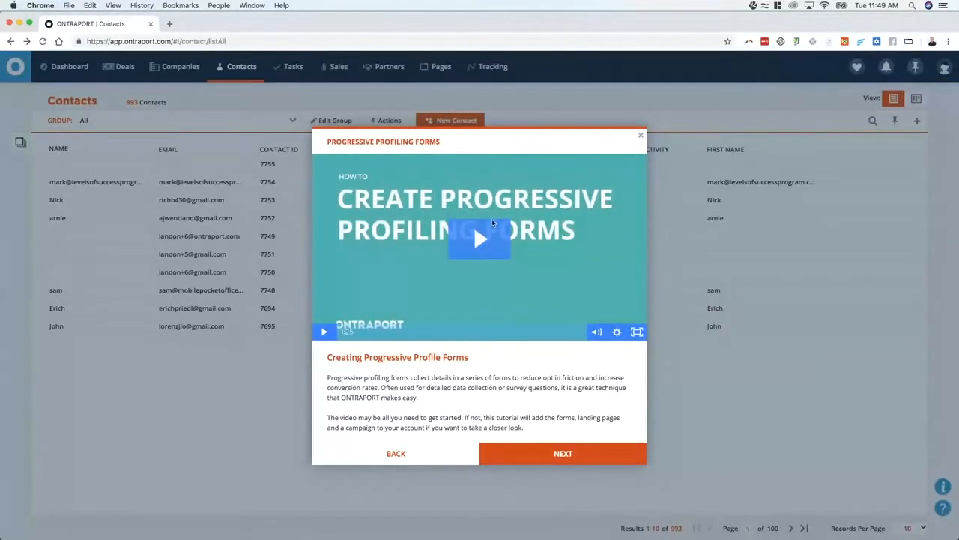
pyautogui.click(641, 138)
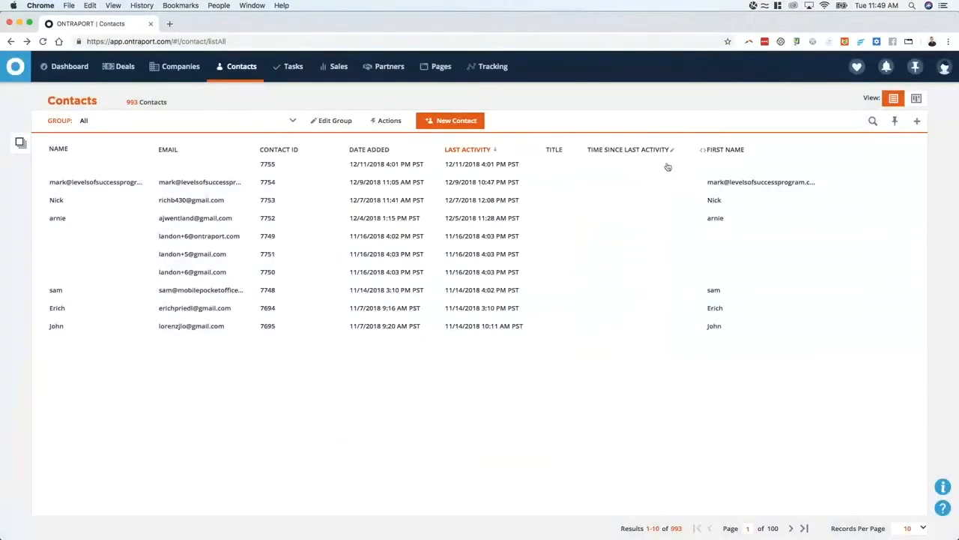
# Step: Open the Bootcamp page from the Help Center resources and start the Customer Lifecycle course
pyautogui.click(946, 511)
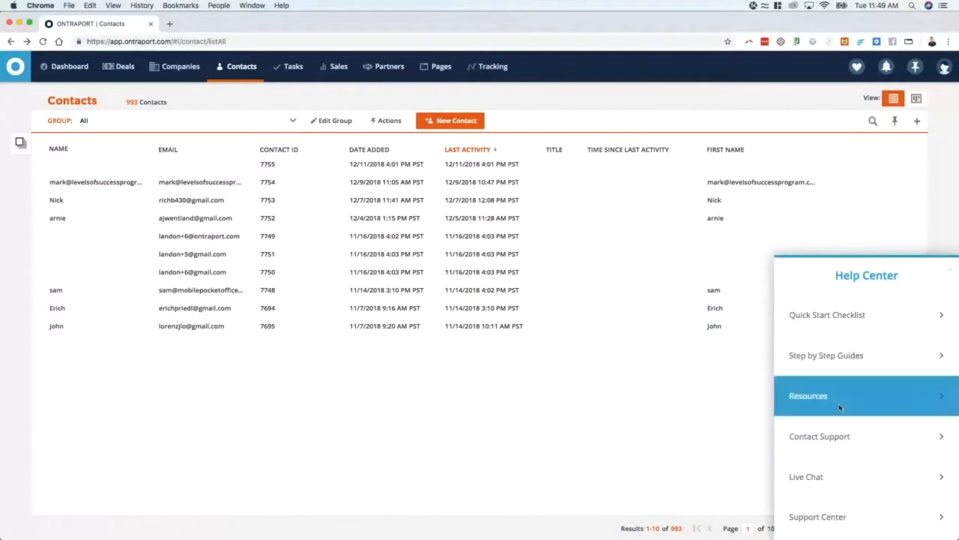
pyautogui.click(841, 405)
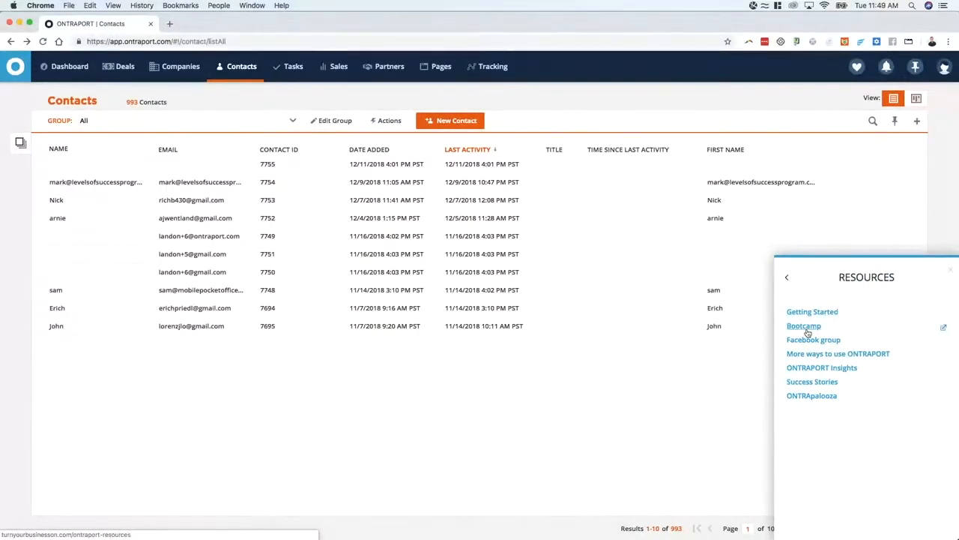
pyautogui.click(805, 329)
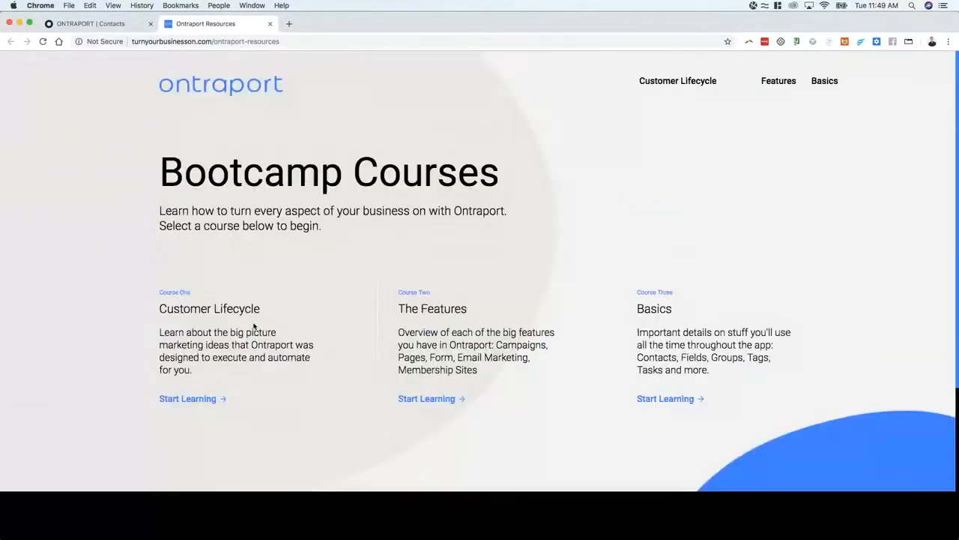
pyautogui.click(180, 401)
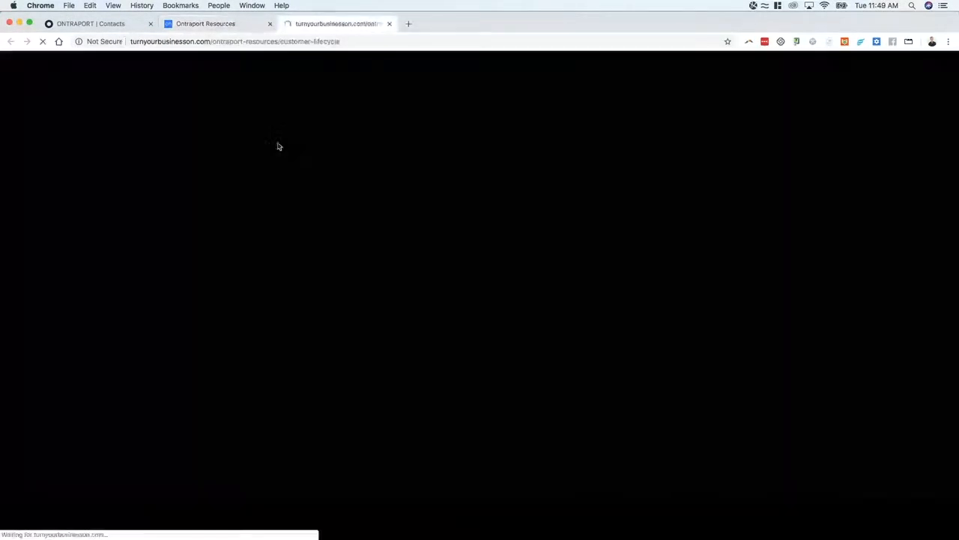
# Step: Look over the list of course videos on the Customer Lifecycle page
pyautogui.scroll(-5, 201, 375)
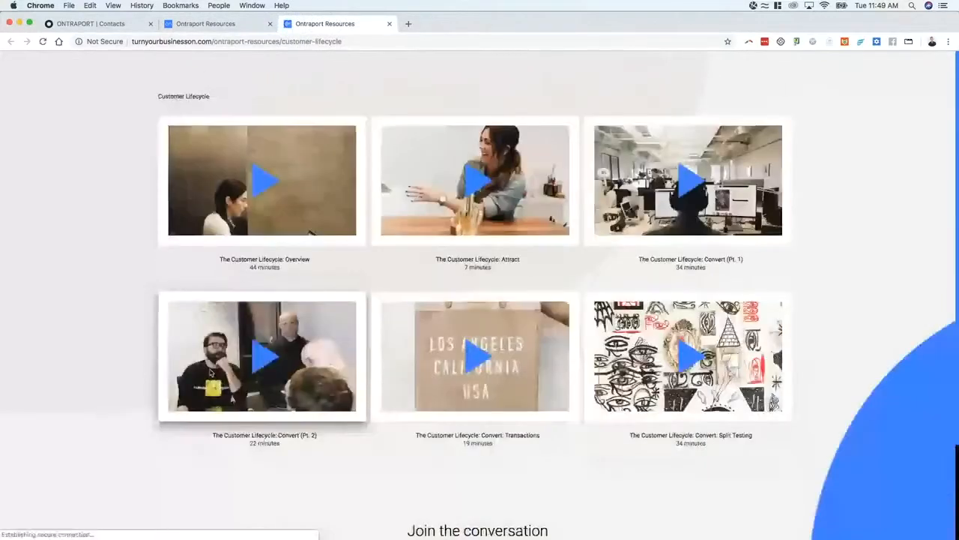
pyautogui.scroll(-2, 216, 364)
pyautogui.scroll(5, 216, 365)
pyautogui.scroll(-1, 216, 364)
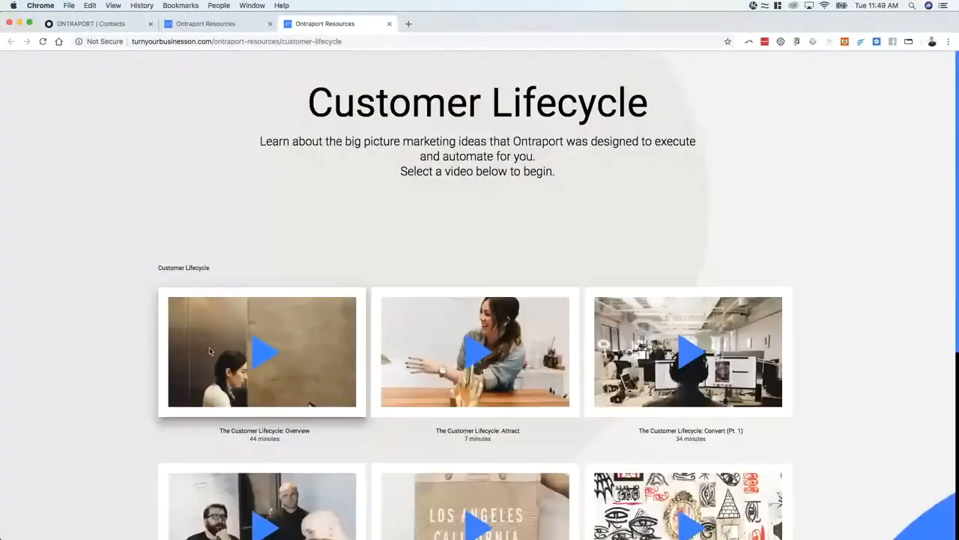
pyautogui.scroll(-3, 135, 280)
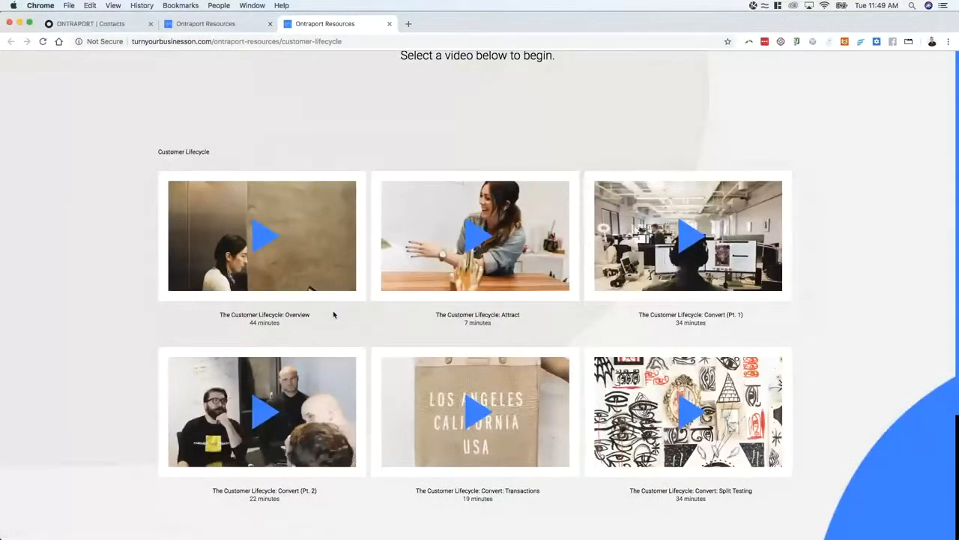
pyautogui.scroll(-3, 335, 315)
pyautogui.scroll(5, 335, 315)
pyautogui.scroll(-1, 337, 317)
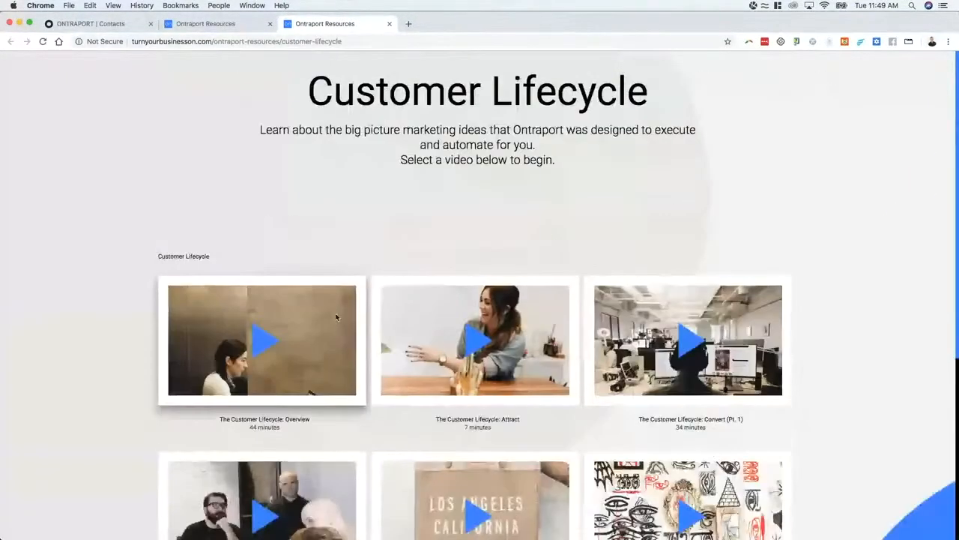
pyautogui.scroll(-3, 220, 314)
pyautogui.scroll(2, 221, 314)
pyautogui.scroll(-2, 188, 303)
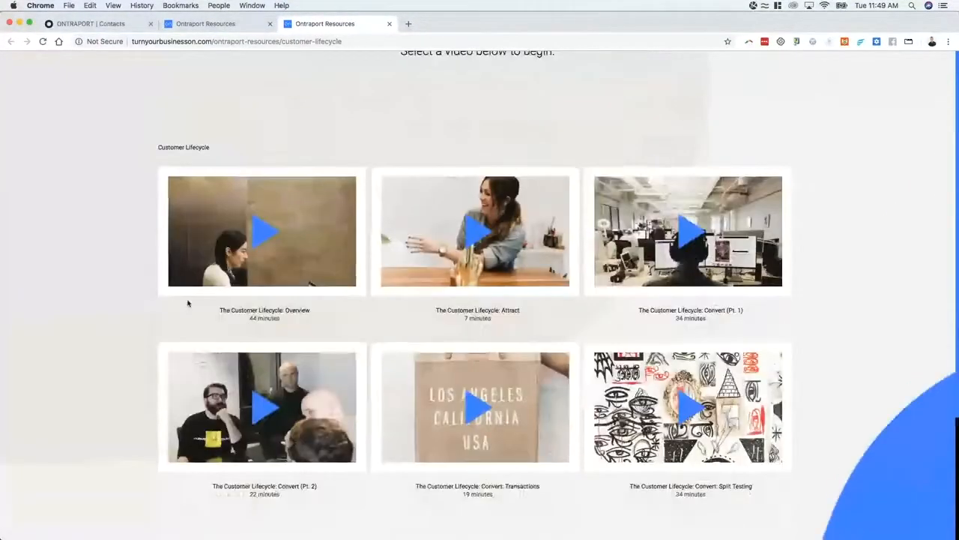
pyautogui.scroll(3, 229, 289)
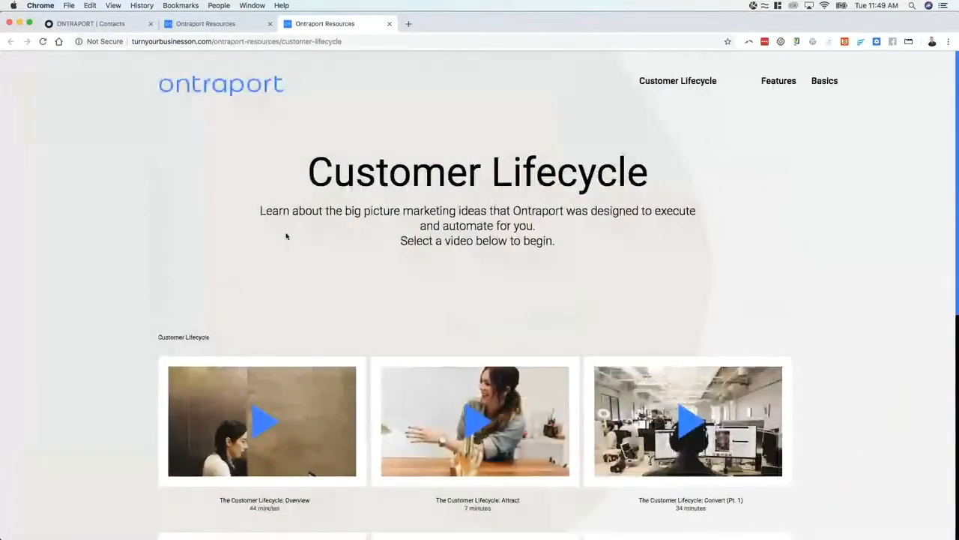
pyautogui.scroll(-3, 297, 364)
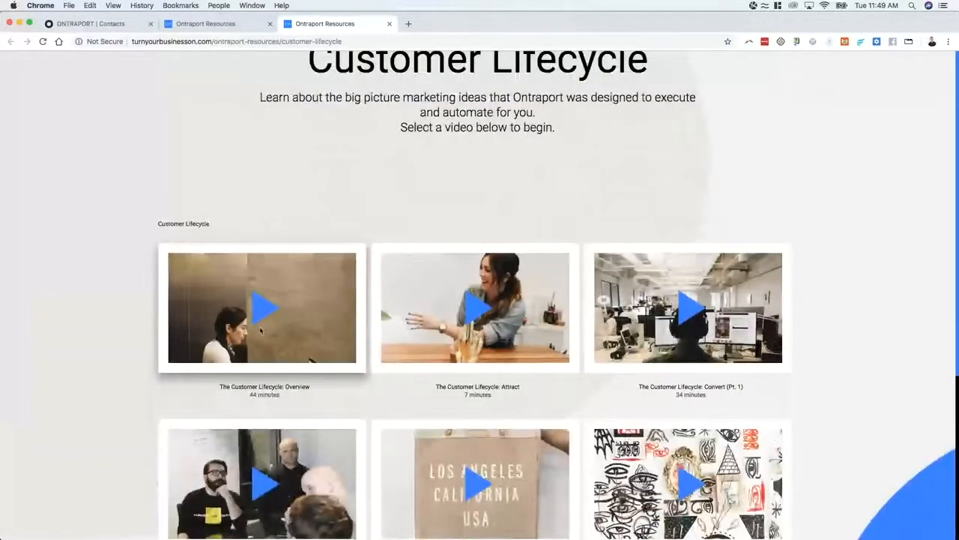
pyautogui.scroll(3, 261, 330)
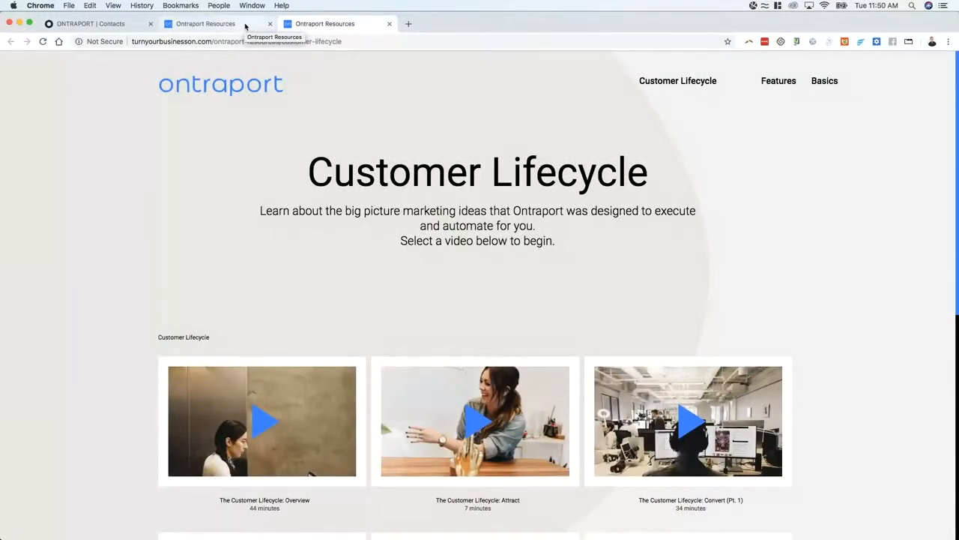
# Step: Highlight the Customer Lifecycle introduction text, then only its line "Select a video below to begin."
pyautogui.moveTo(259, 211); pyautogui.dragTo(606, 241)
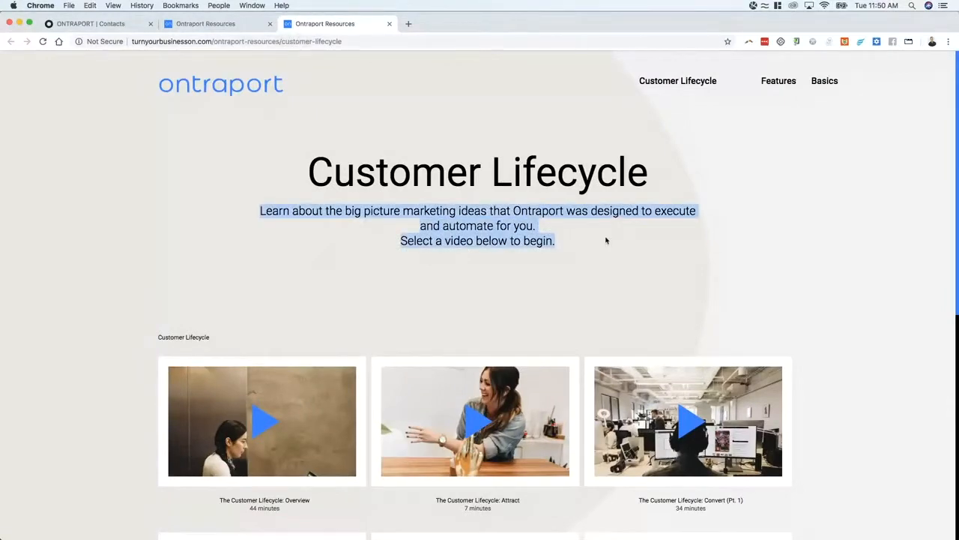
pyautogui.click(455, 243)
pyautogui.moveTo(401, 240); pyautogui.dragTo(554, 242)
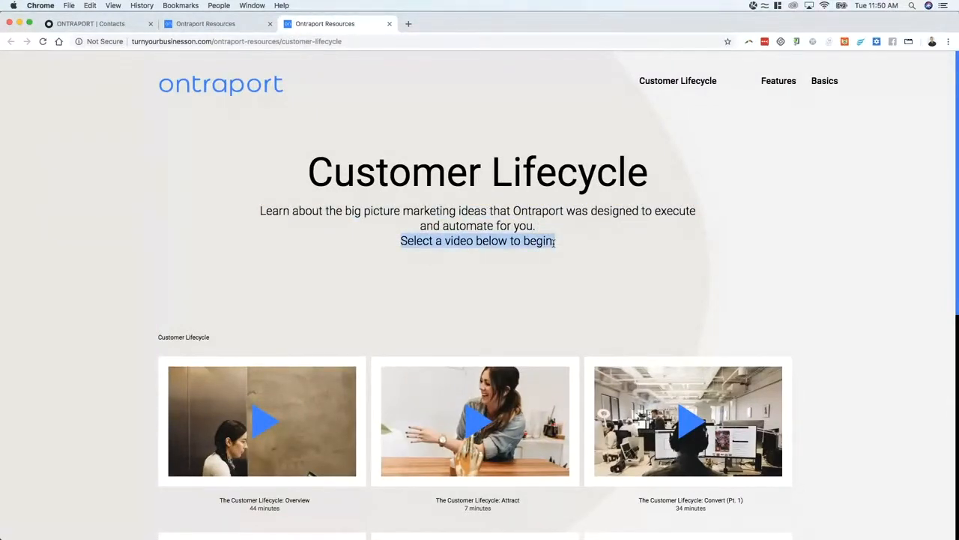
pyautogui.scroll(-3, 454, 304)
pyautogui.scroll(3, 455, 306)
# Step: Revisit the Bootcamp Courses page, return to the ONTRAPORT Contacts page, and view the Help Center's Contact Support options
pyautogui.click(239, 27)
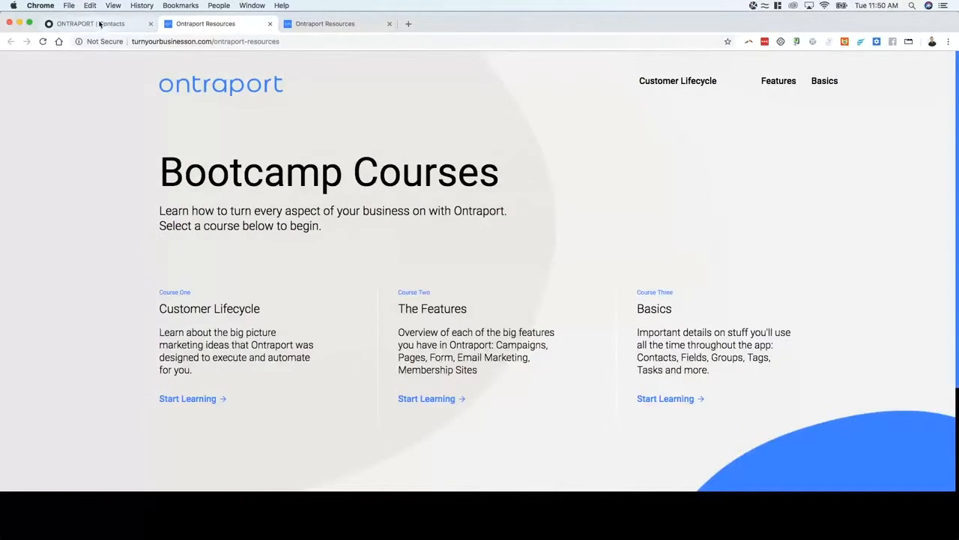
pyautogui.click(139, 24)
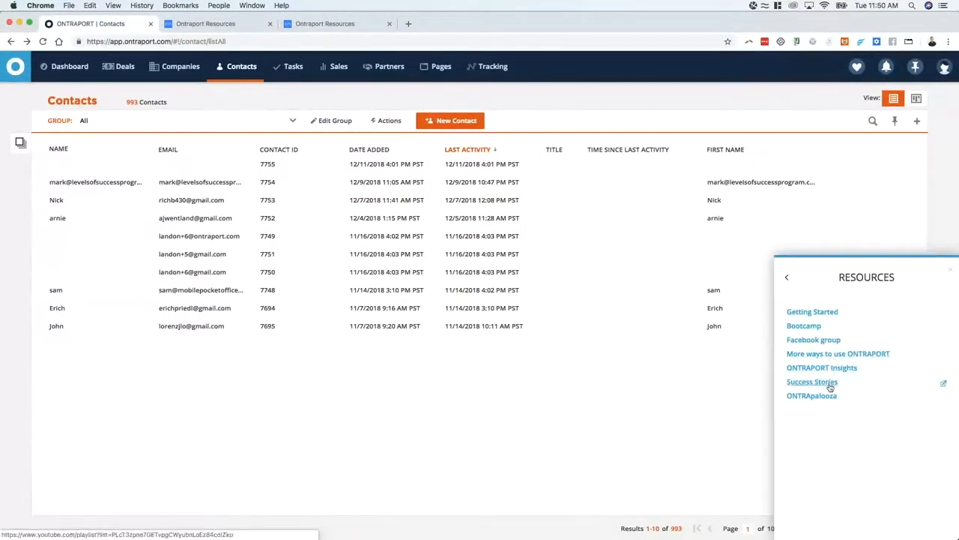
pyautogui.click(786, 278)
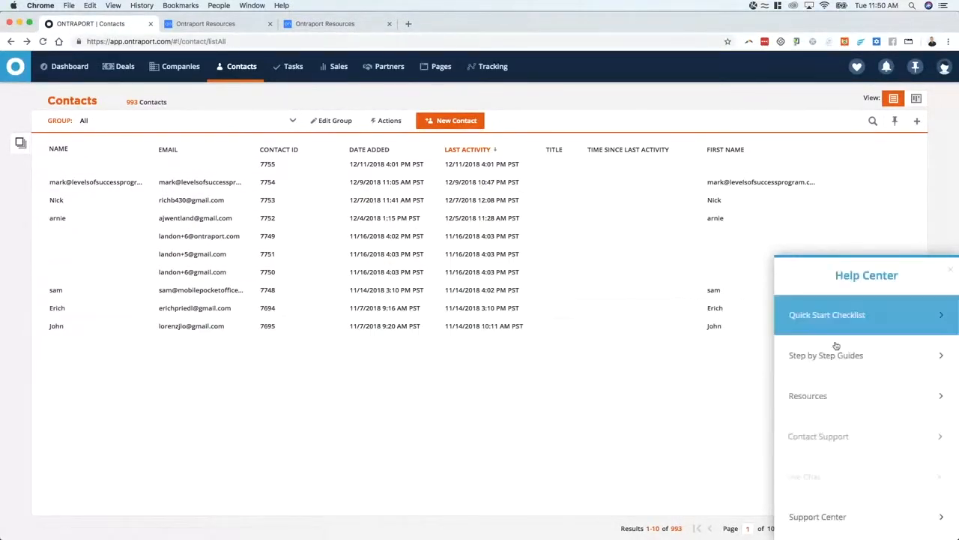
pyautogui.click(840, 445)
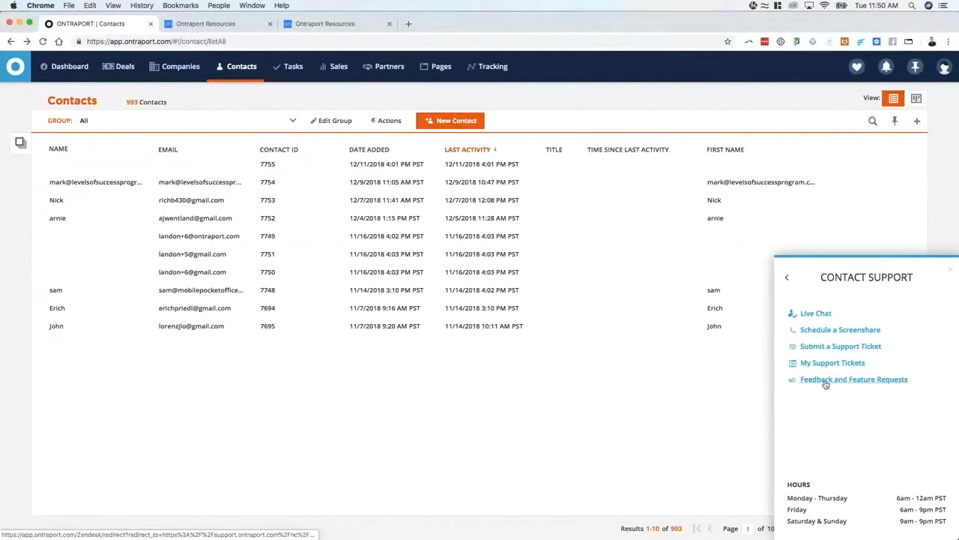
# Step: Leave the Contact Support options, close the Help Center, and review the About This Page information for Contacts
pyautogui.click(787, 279)
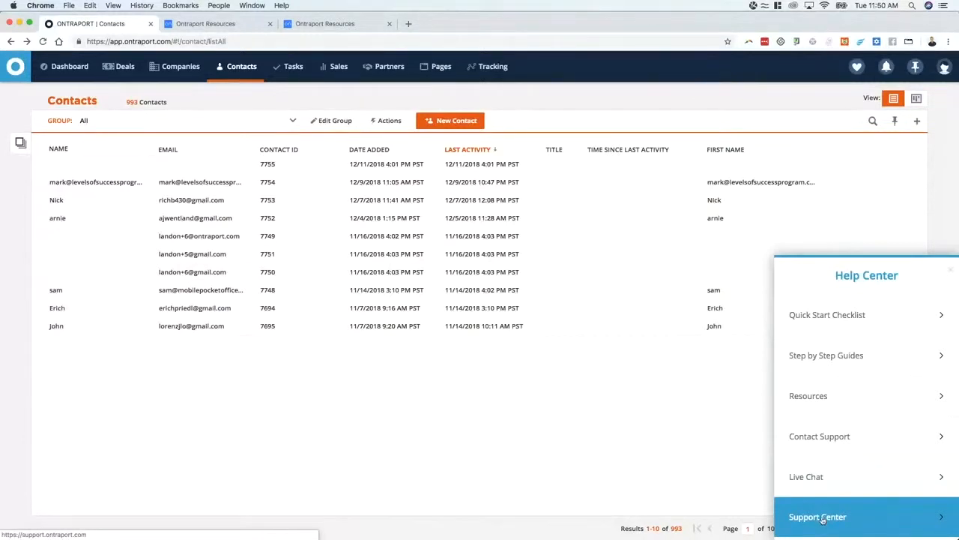
pyautogui.click(950, 270)
pyautogui.click(944, 487)
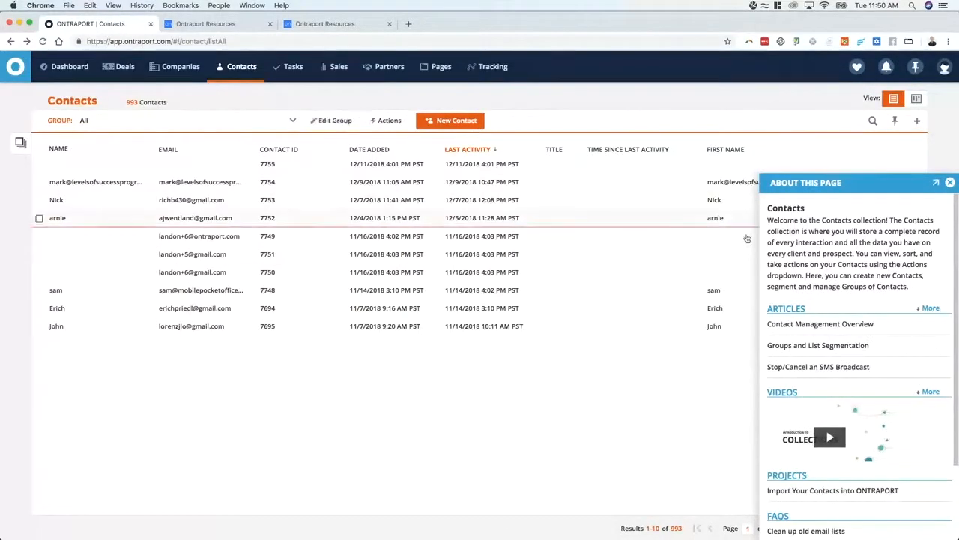
pyautogui.scroll(-3, 858, 405)
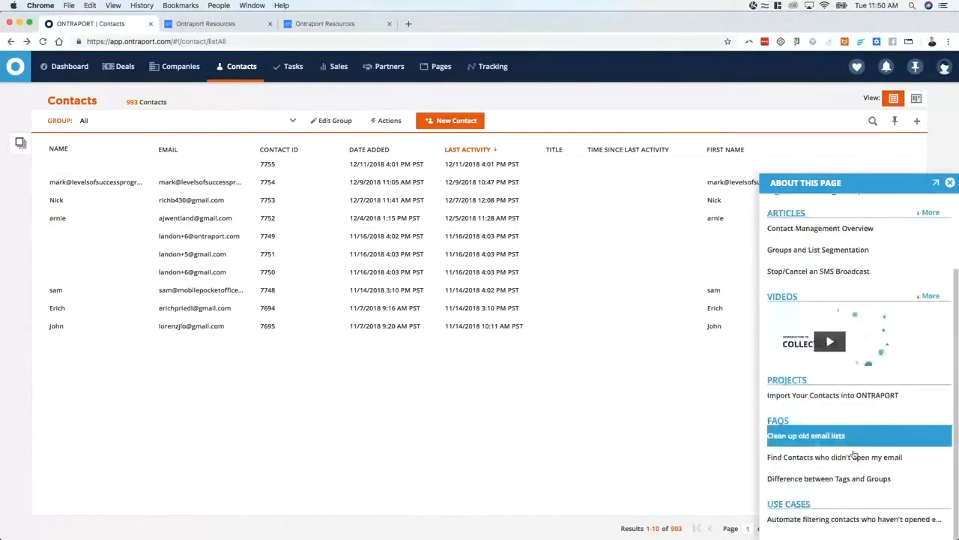
pyautogui.scroll(3, 855, 431)
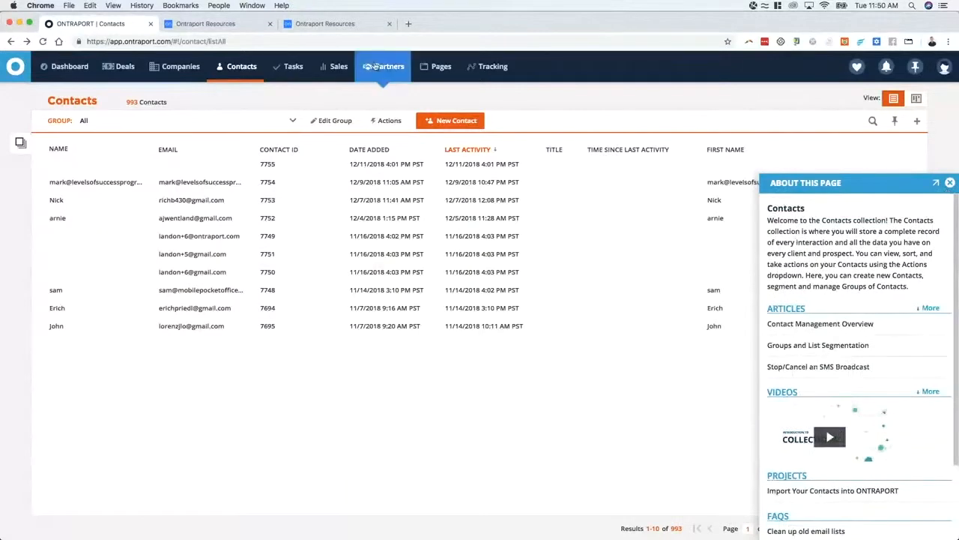
# Step: View the About This Page information for the Tasks, Partners and Landing Pages collections, then close it
pyautogui.click(290, 66)
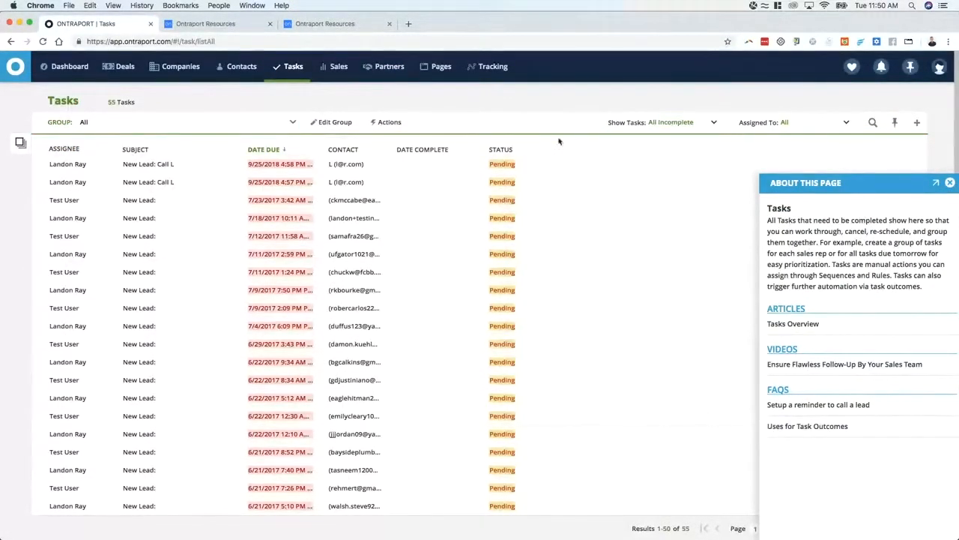
pyautogui.click(397, 68)
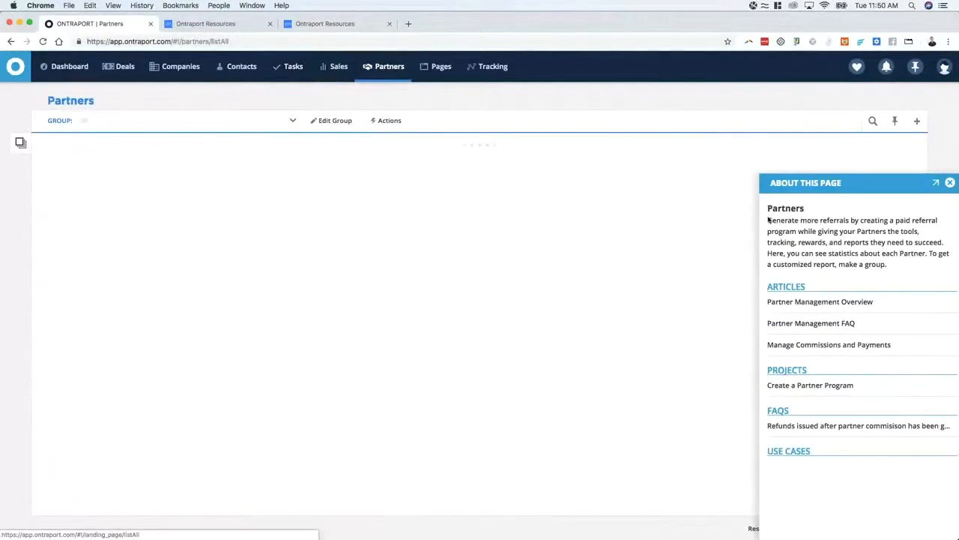
pyautogui.click(435, 71)
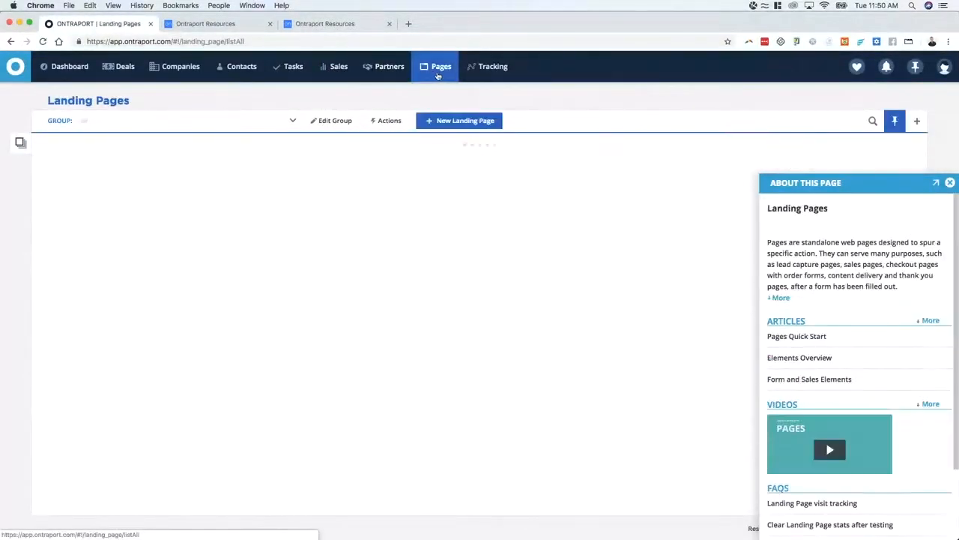
pyautogui.scroll(-3, 892, 334)
pyautogui.scroll(3, 888, 371)
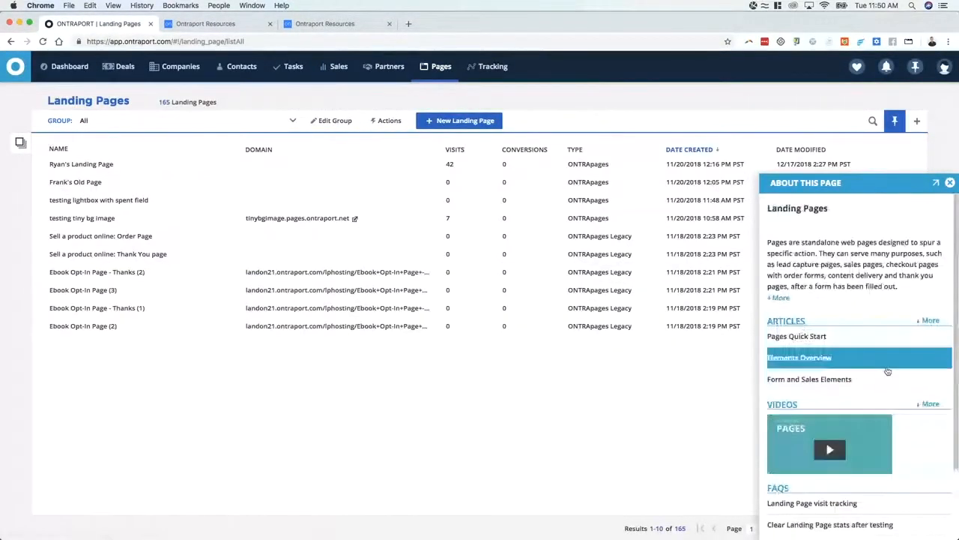
pyautogui.click(950, 184)
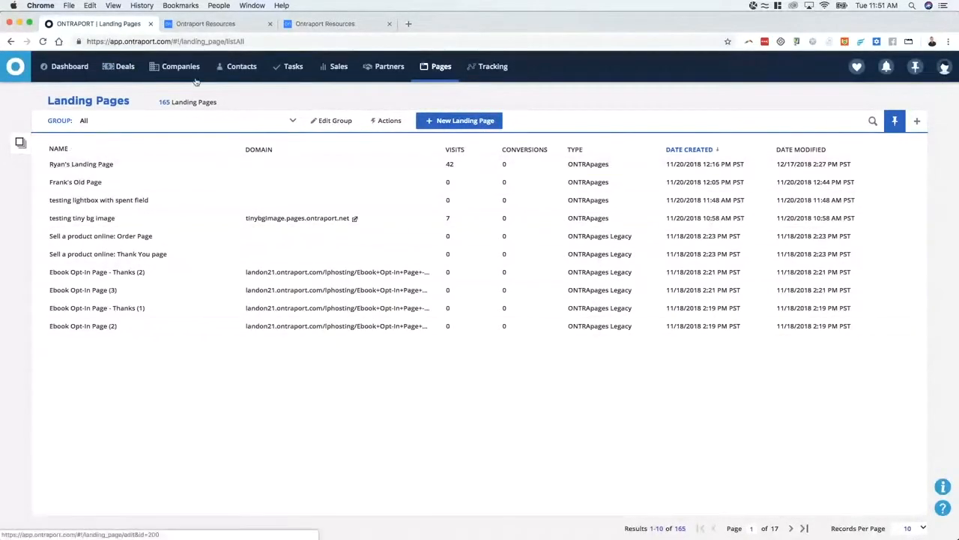
# Step: Return to the Contacts collection and filter it by the Has Purchased Something group
pyautogui.click(237, 69)
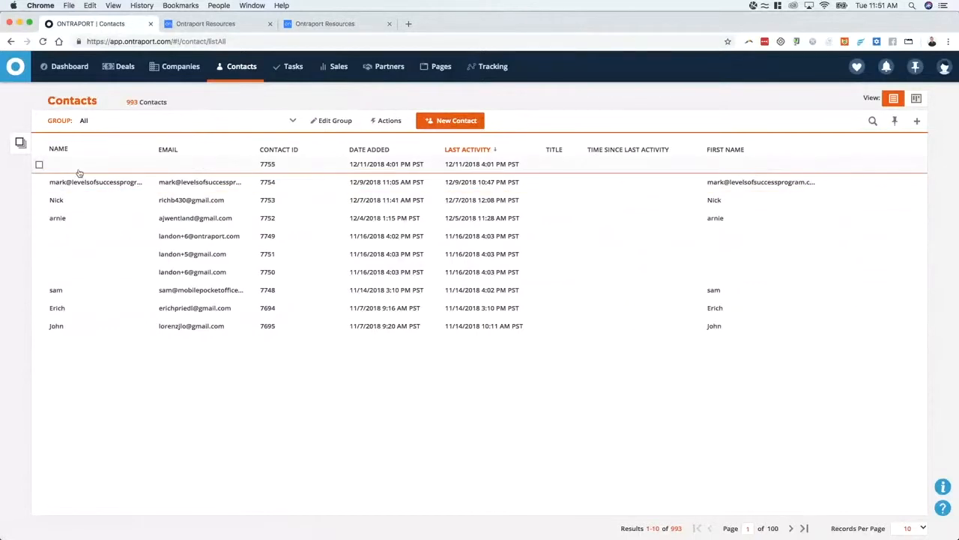
pyautogui.click(179, 127)
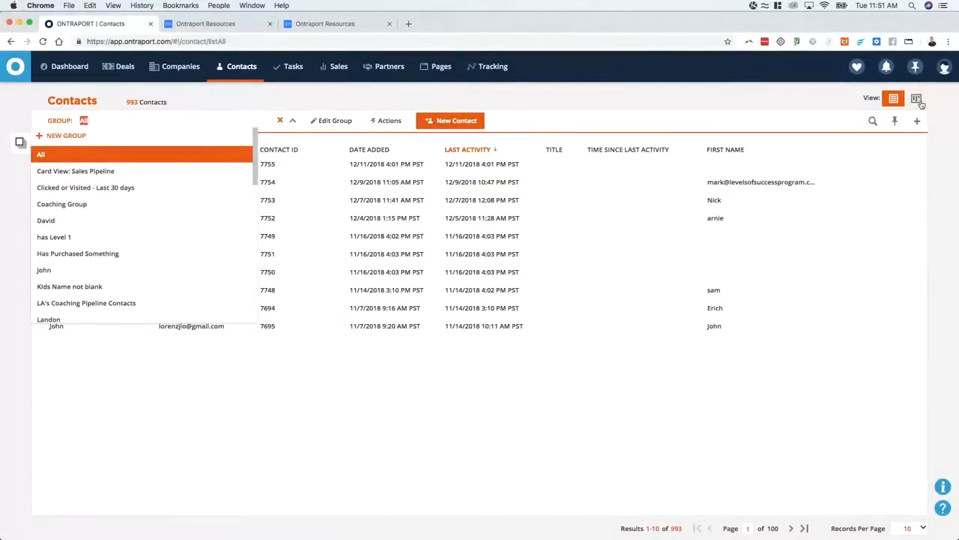
pyautogui.click(128, 143)
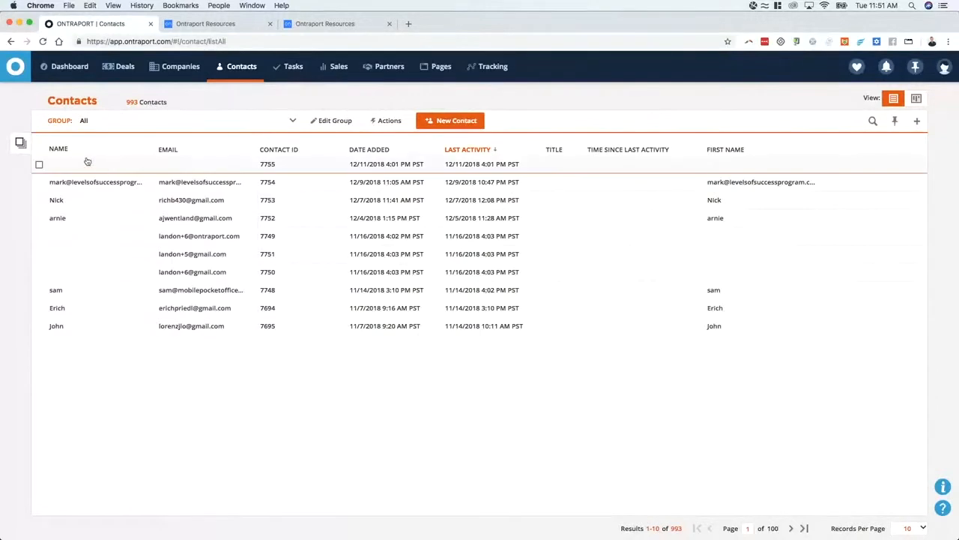
pyautogui.click(99, 127)
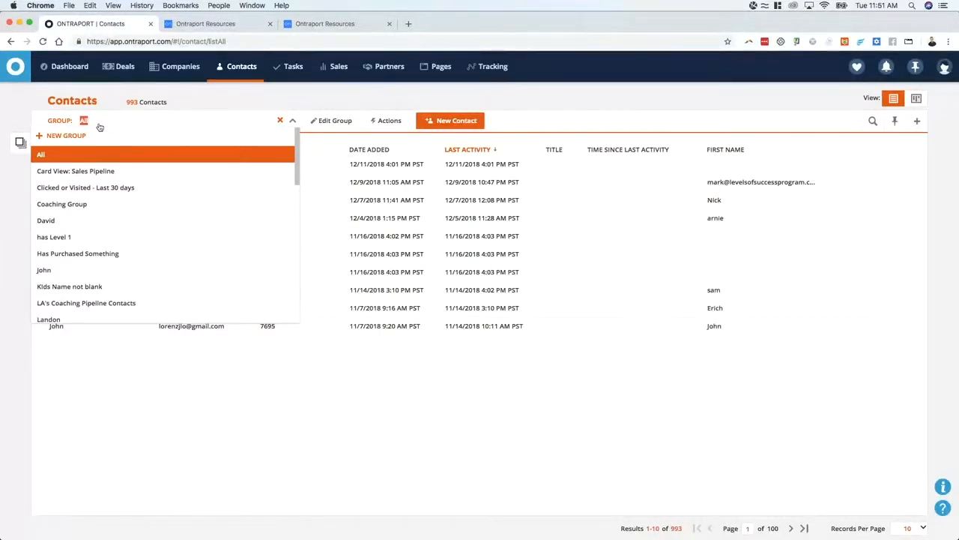
pyautogui.write('has')
pyautogui.press('Down')
pyautogui.press('Down')
pyautogui.press('Return')
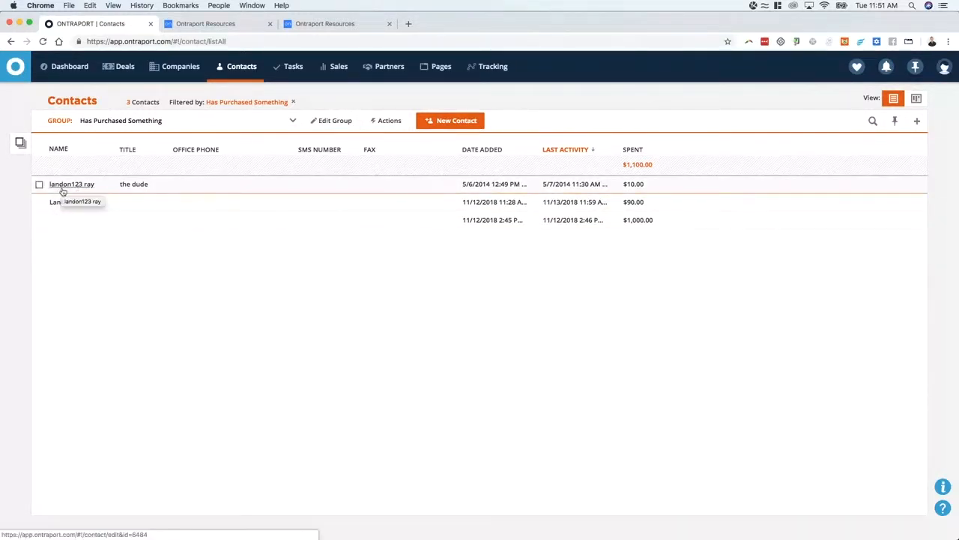
# Step: Open the Field Editor from the Contacts settings
pyautogui.moveTo(255, 76)
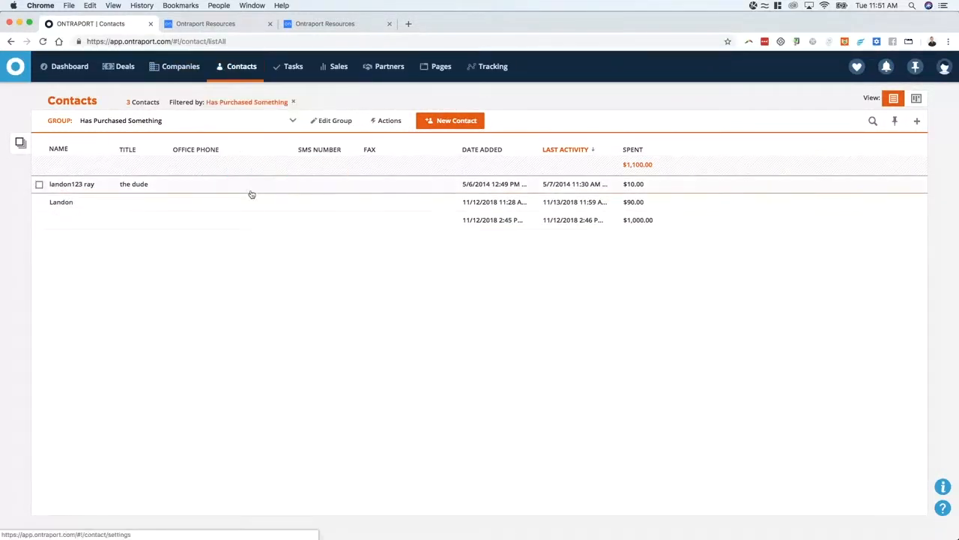
pyautogui.click(242, 172)
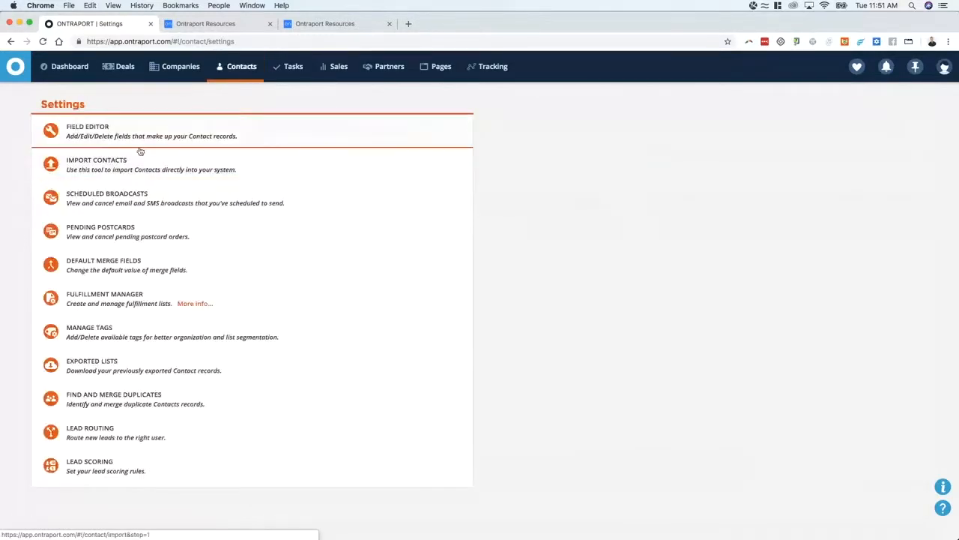
pyautogui.click(120, 140)
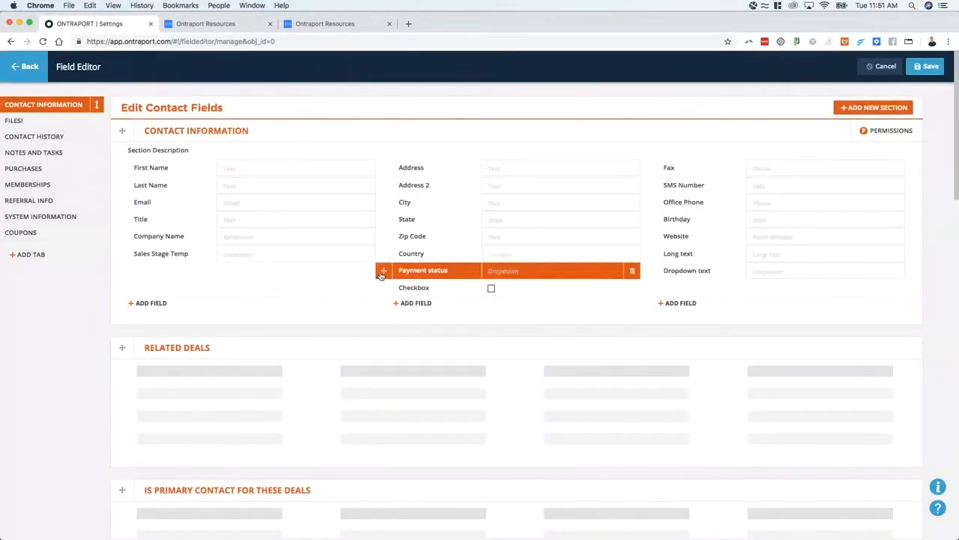
# Step: Search the contact fields for "spen", clear the search, and look through the Lead Information and Sequences and Tags sections
pyautogui.press('super+f')
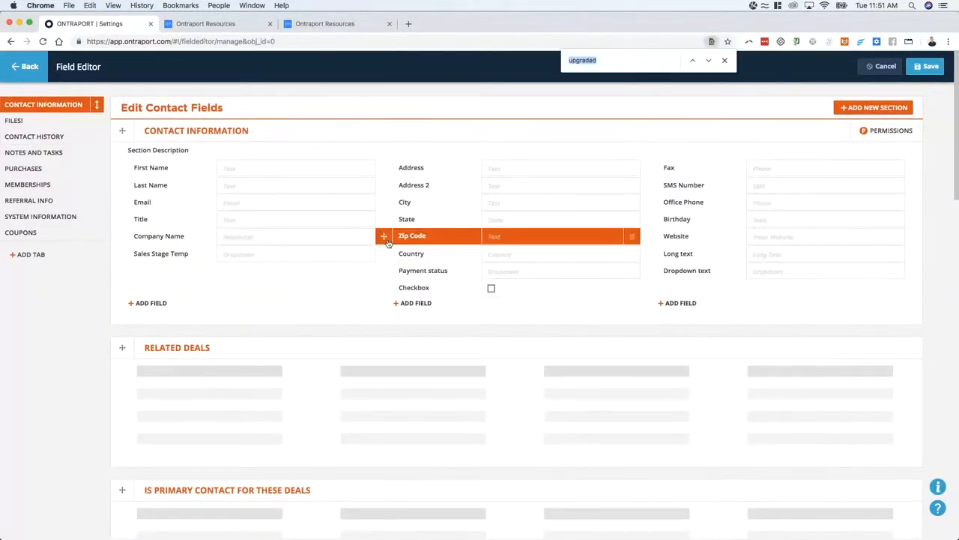
pyautogui.write('spen')
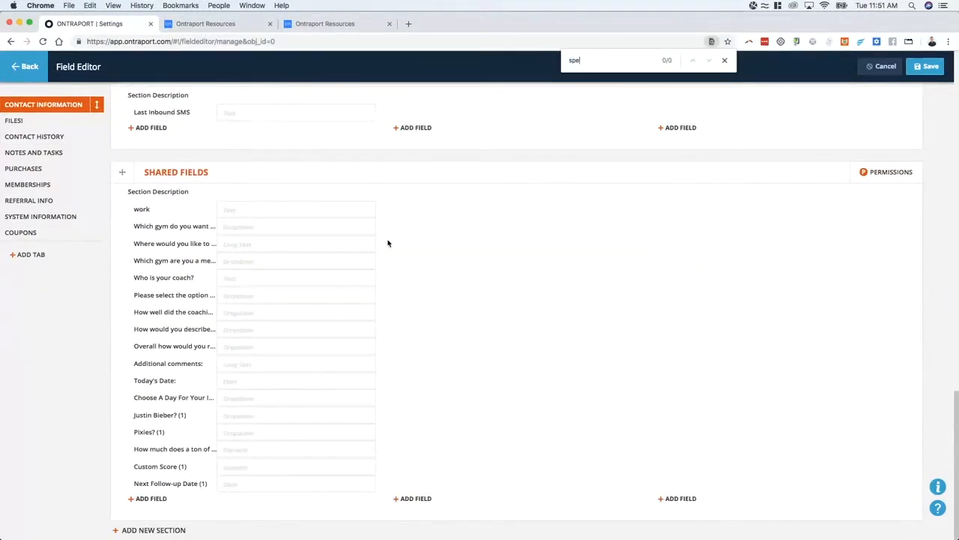
pyautogui.press('BackSpace')
pyautogui.press('BackSpace')
pyautogui.press('BackSpace')
pyautogui.scroll(2, 131, 225)
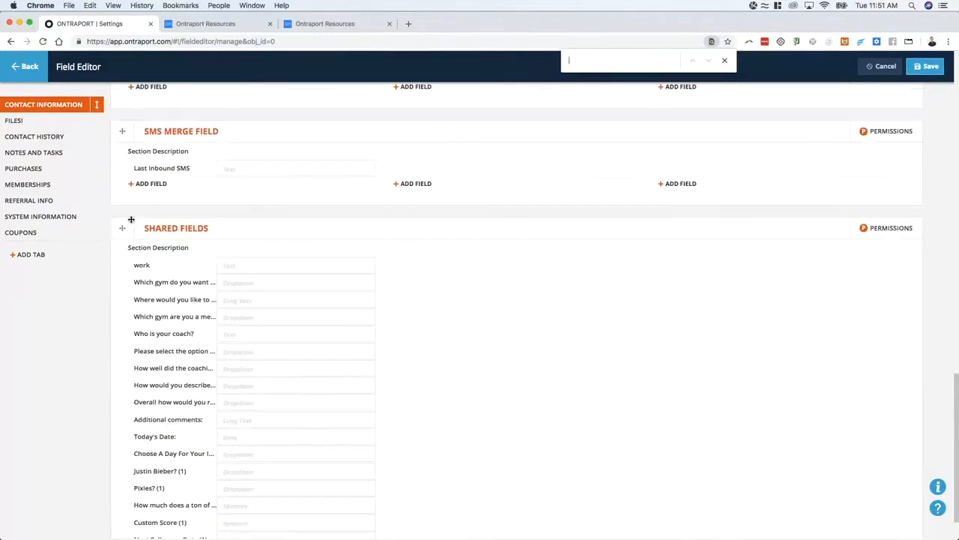
pyautogui.scroll(10, 185, 214)
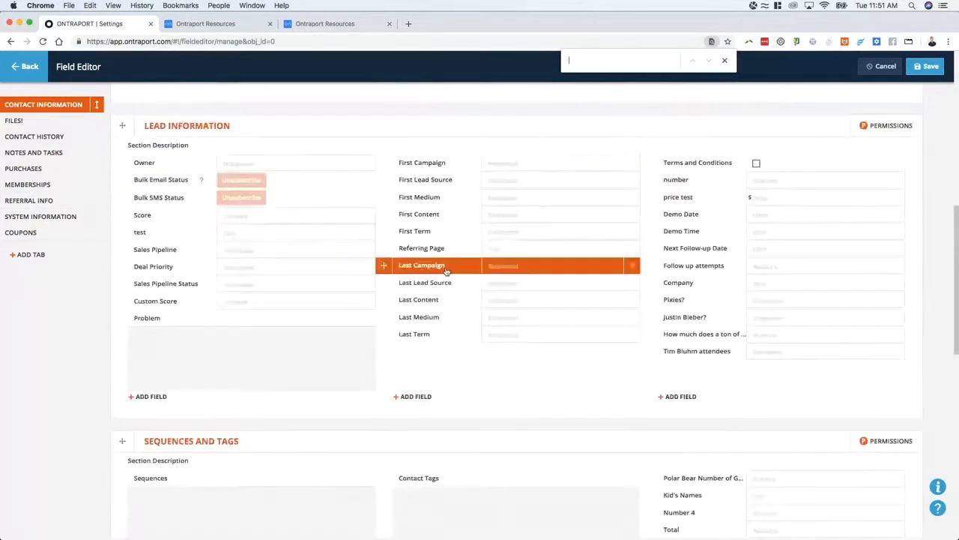
pyautogui.scroll(-4, 543, 346)
pyautogui.scroll(2, 577, 346)
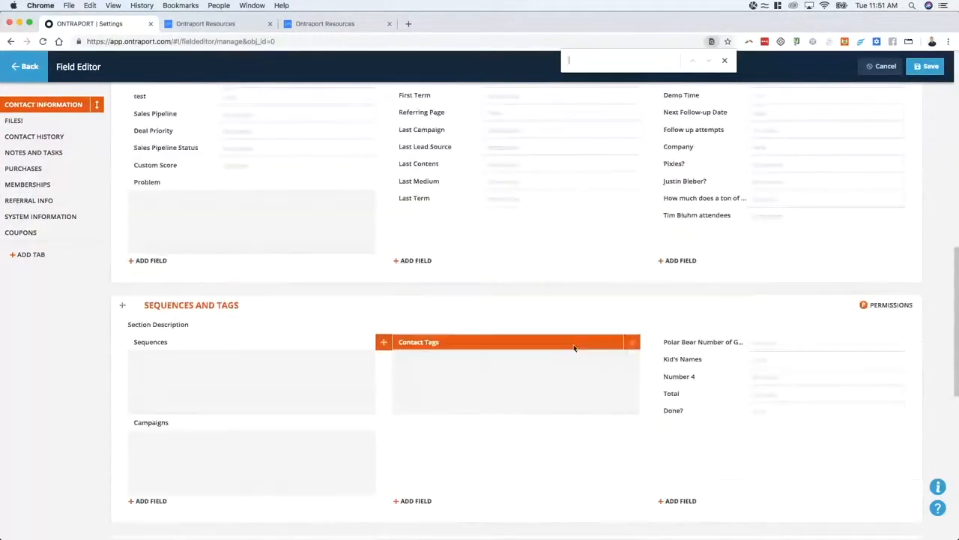
# Step: Set the Number 4 field to show its total at the top and save the contact fields
pyautogui.click(678, 378)
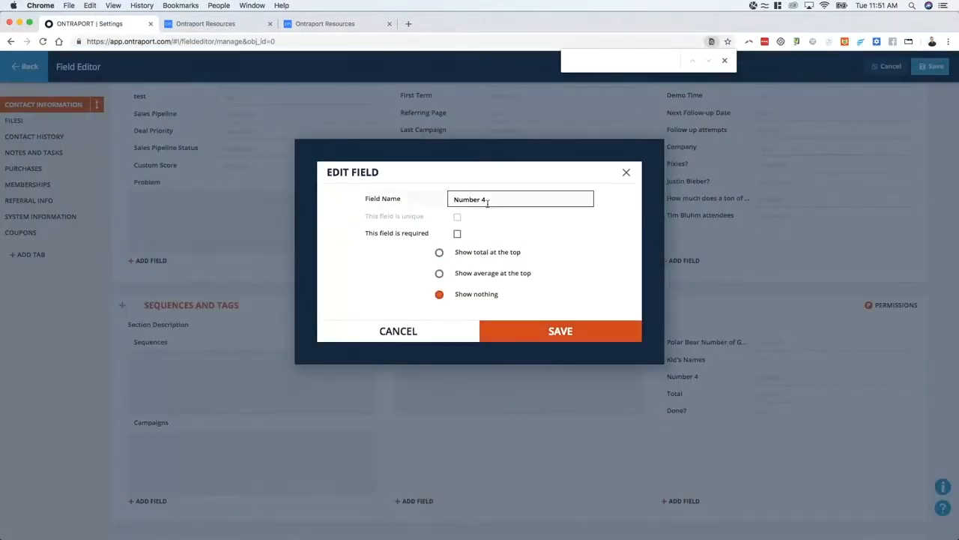
pyautogui.click(440, 254)
pyautogui.click(566, 336)
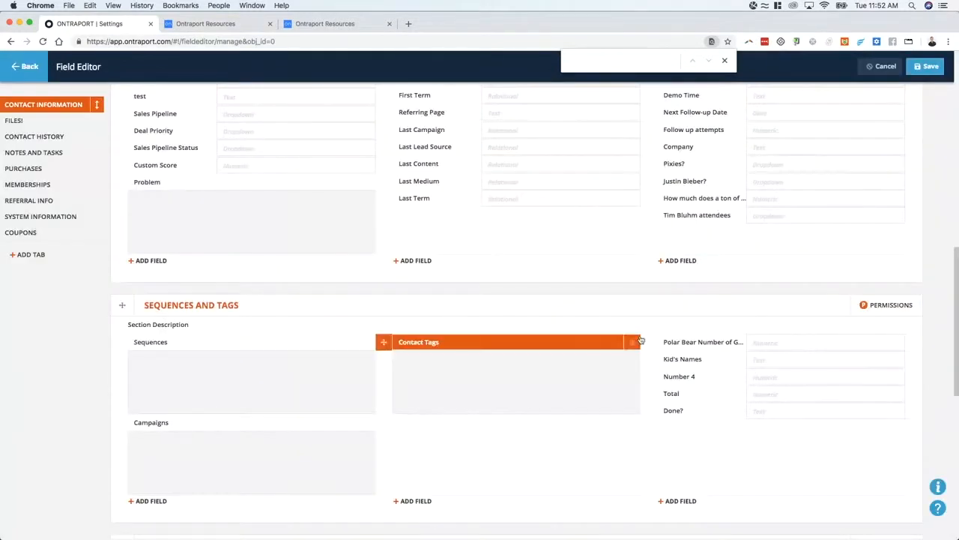
pyautogui.click(931, 69)
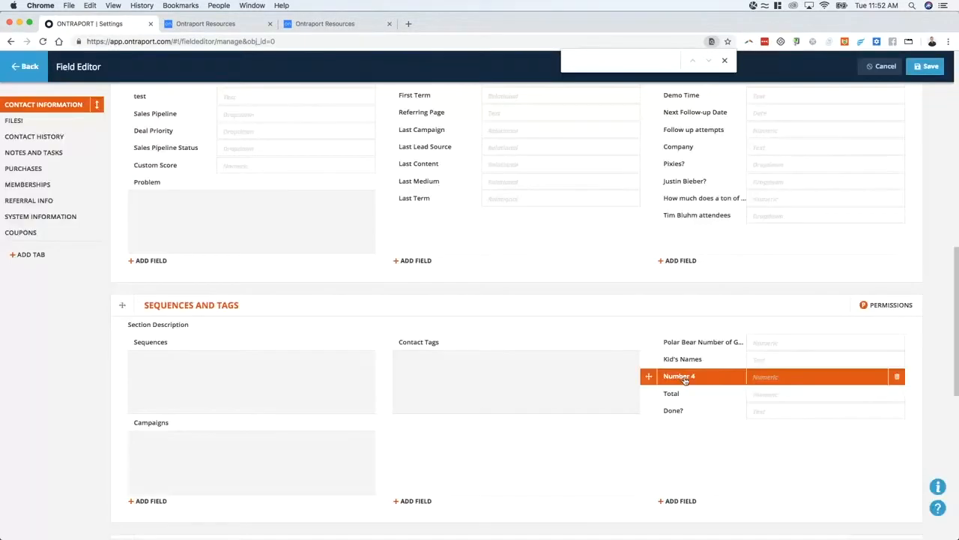
# Step: Go back to the Contacts list and add a Number 4 column to the Has Purchased Something group
pyautogui.click(29, 69)
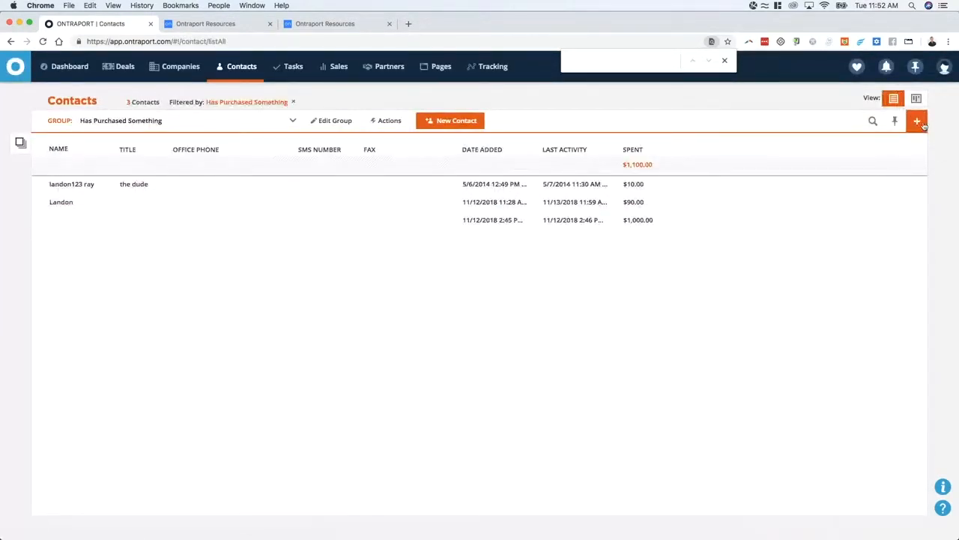
pyautogui.click(917, 121)
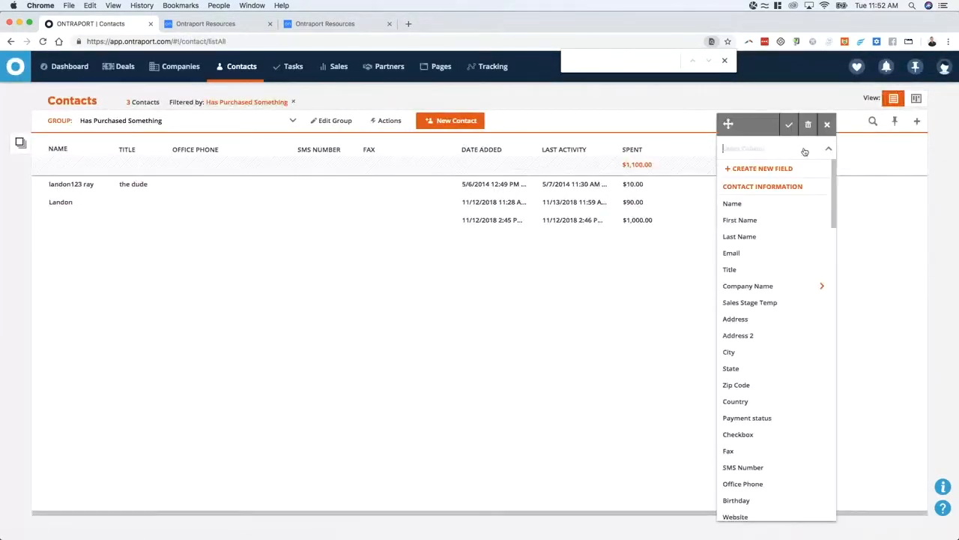
pyautogui.write('number')
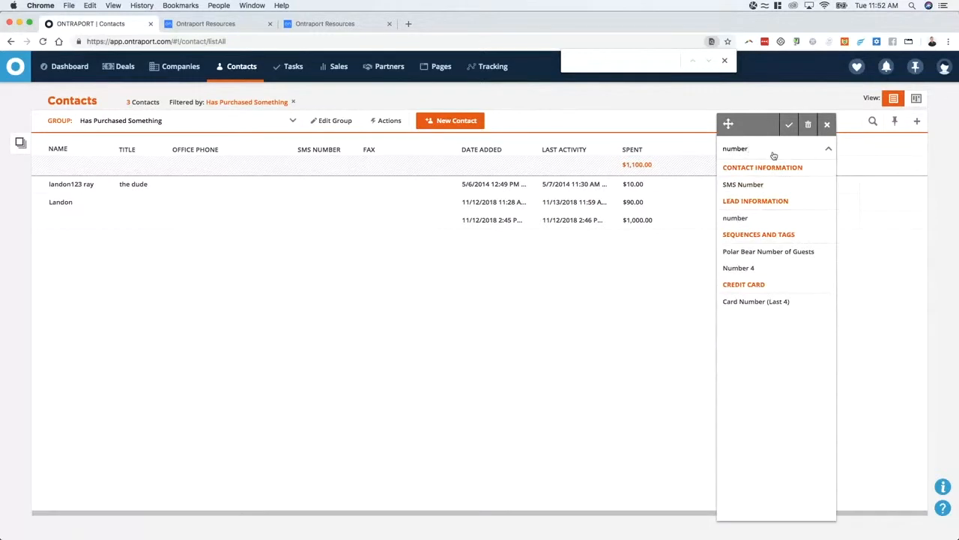
pyautogui.click(750, 268)
pyautogui.click(788, 126)
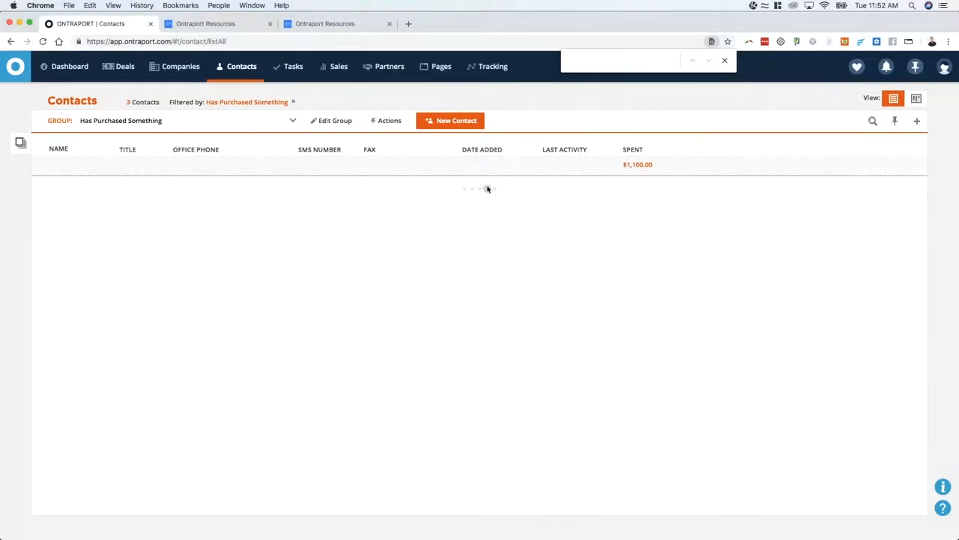
# Step: Clear the group filter and add a Number 4 column to the list of all contacts
pyautogui.click(293, 104)
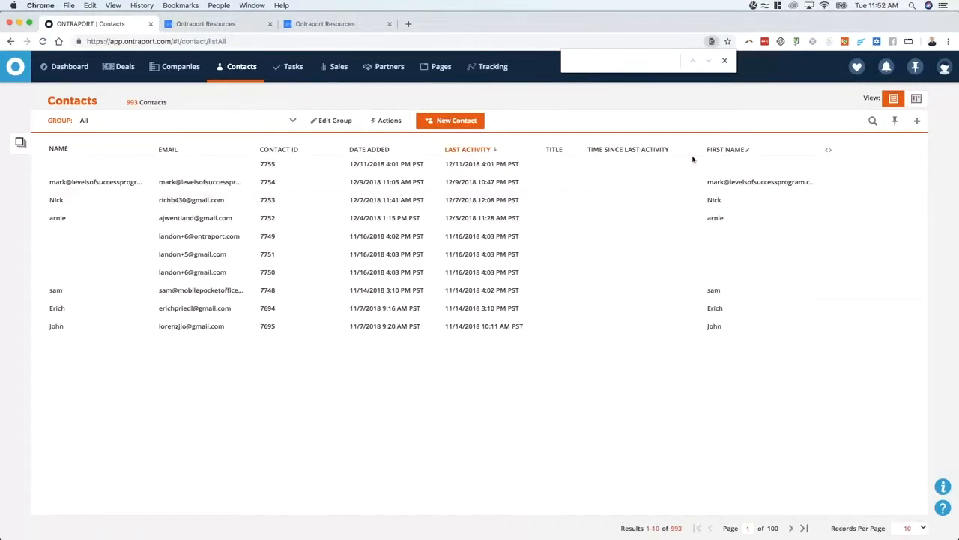
pyautogui.click(917, 121)
pyautogui.write('num')
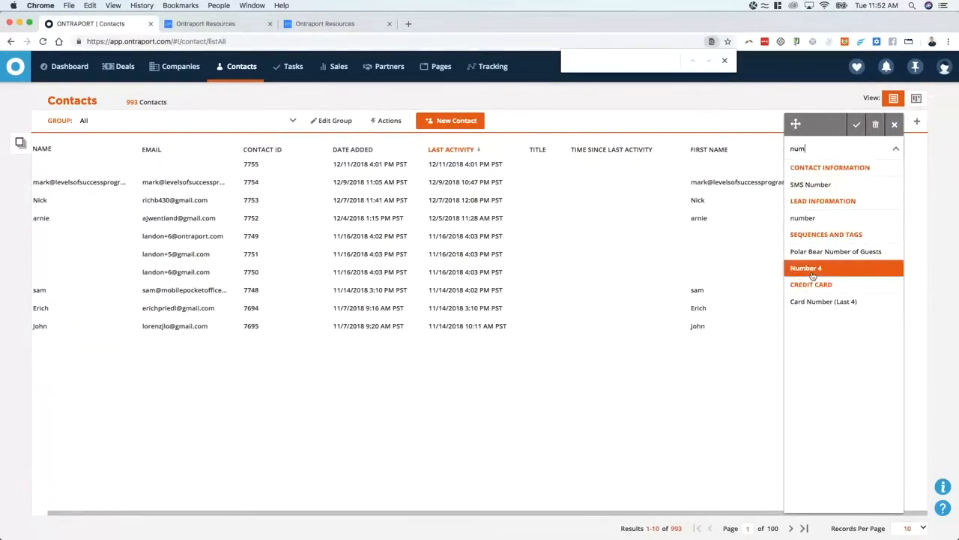
pyautogui.click(813, 269)
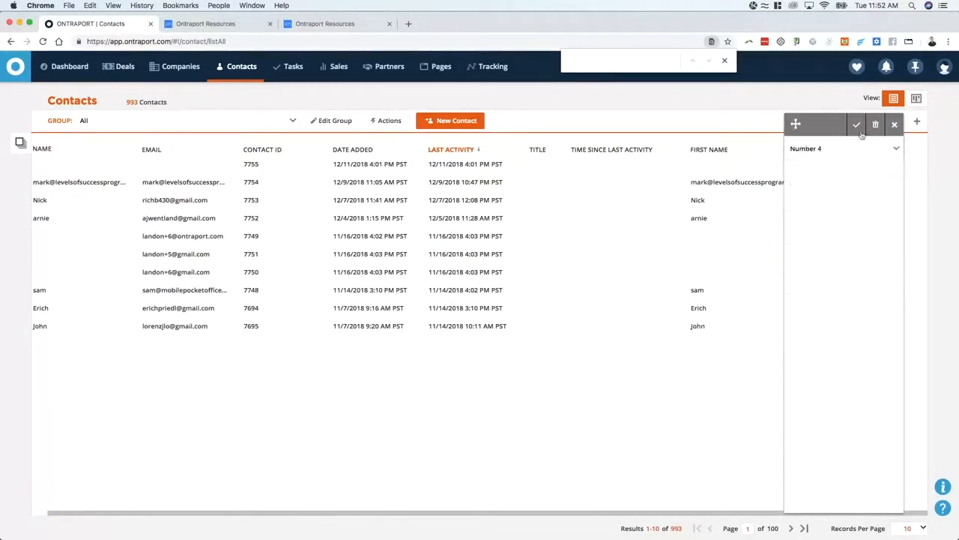
pyautogui.click(857, 124)
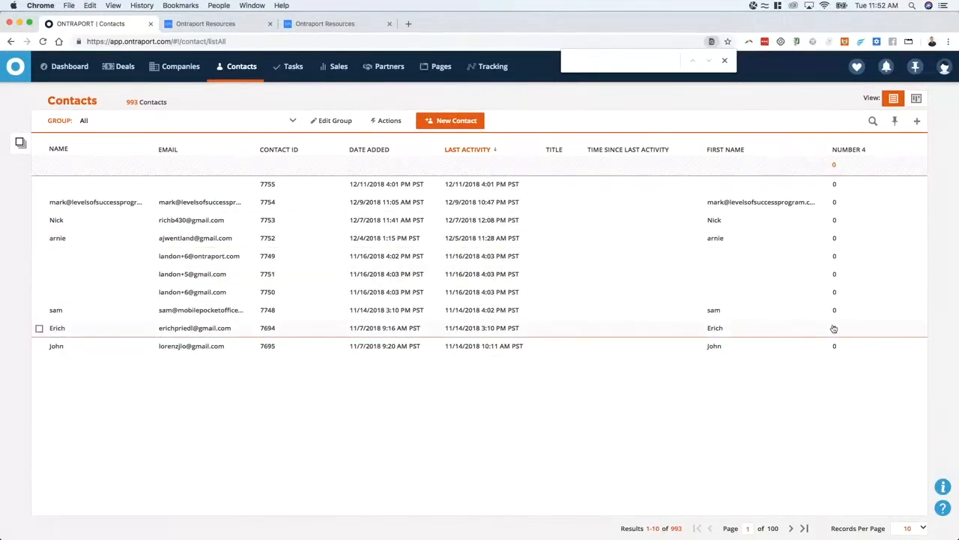
# Step: Sort the contacts by Number 4, set the first contact's Number 4 field to 122, and return to the Contacts list
pyautogui.click(849, 150)
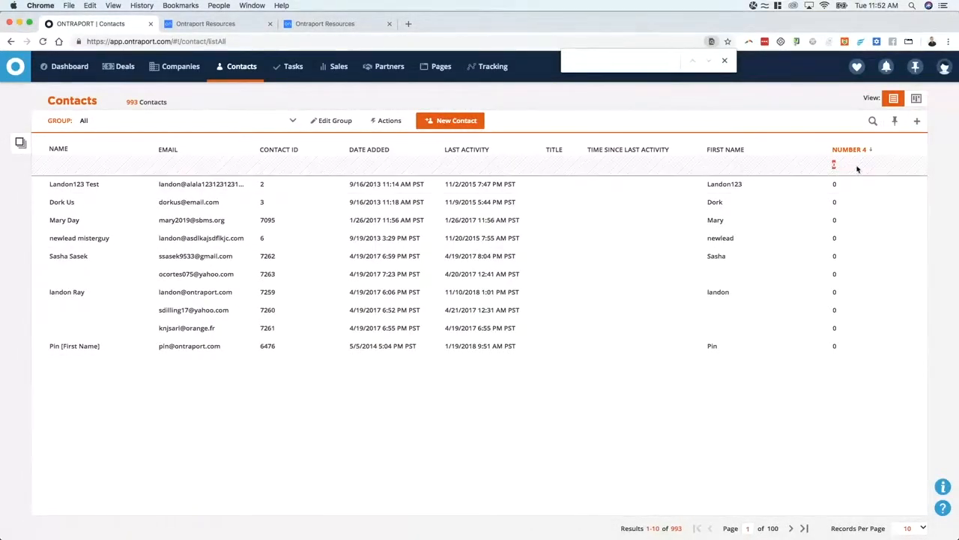
pyautogui.click(724, 185)
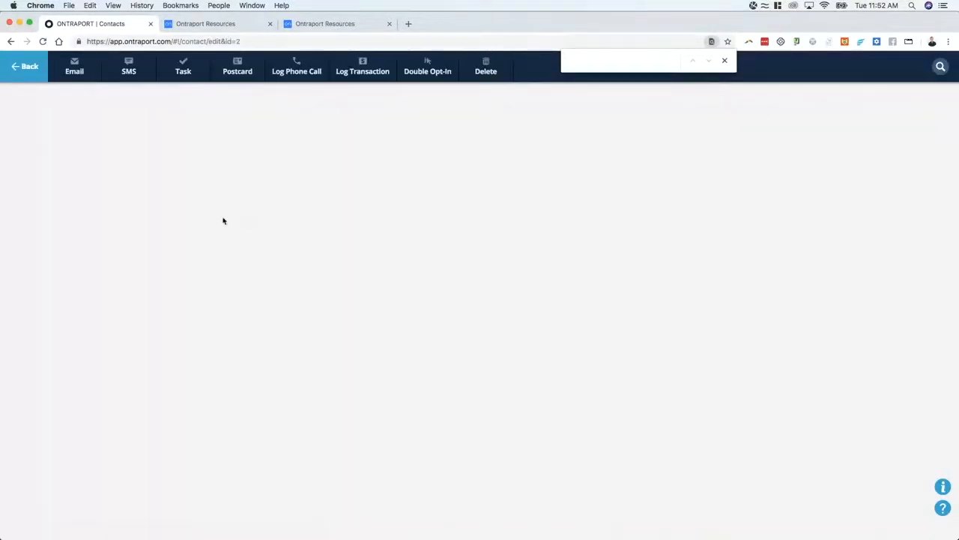
pyautogui.scroll(-5, 719, 352)
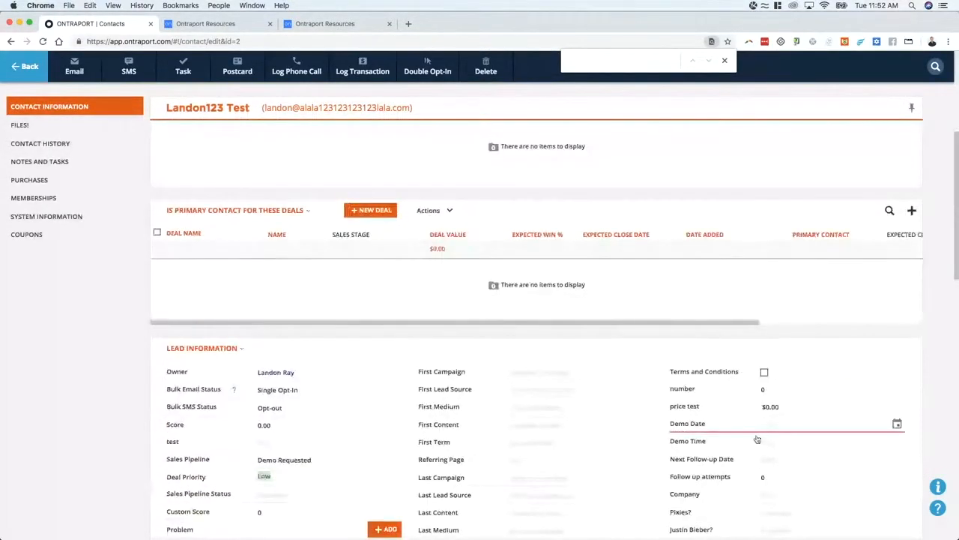
pyautogui.scroll(6, 748, 360)
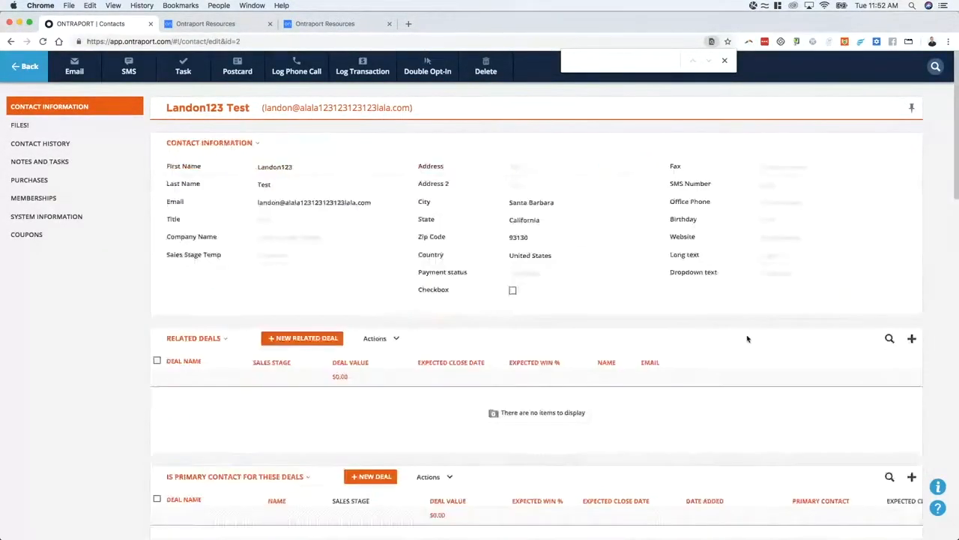
pyautogui.scroll(-10, 755, 311)
pyautogui.click(768, 300)
pyautogui.write('122')
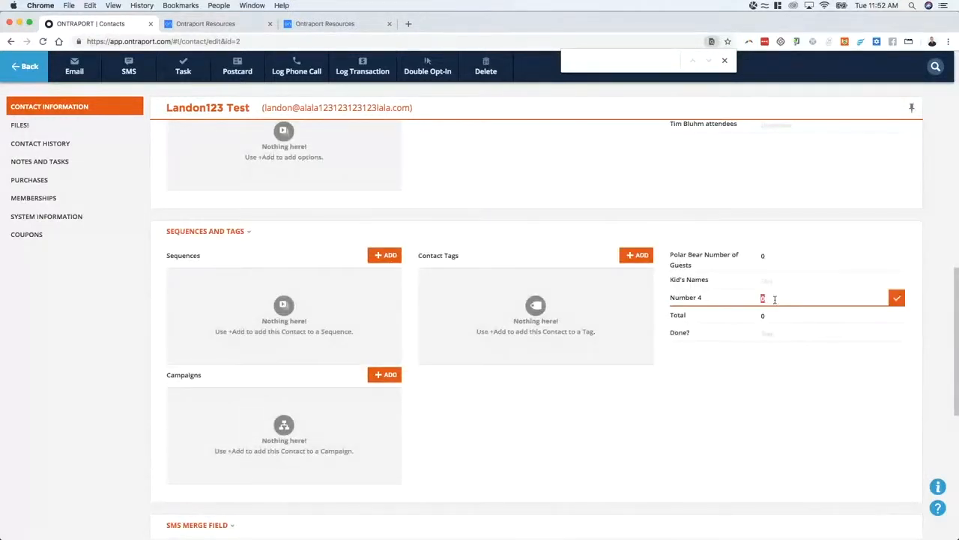
pyautogui.click(894, 297)
pyautogui.scroll(5, 680, 206)
pyautogui.click(33, 76)
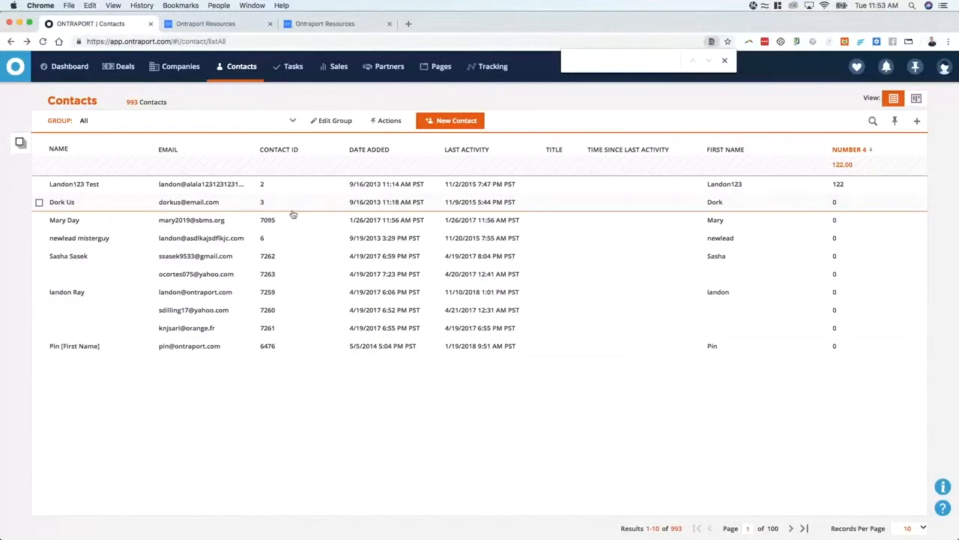
# Step: View the Partner Programs and Tasks collections, close the browser's find bar, and return to the Contacts list
pyautogui.moveTo(386, 66)
pyautogui.click(449, 98)
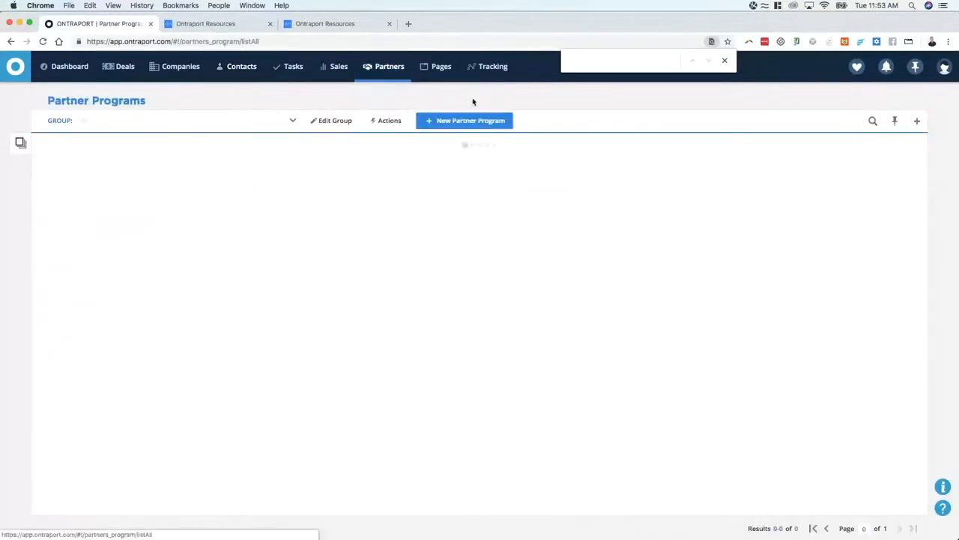
pyautogui.click(290, 66)
pyautogui.moveTo(240, 70)
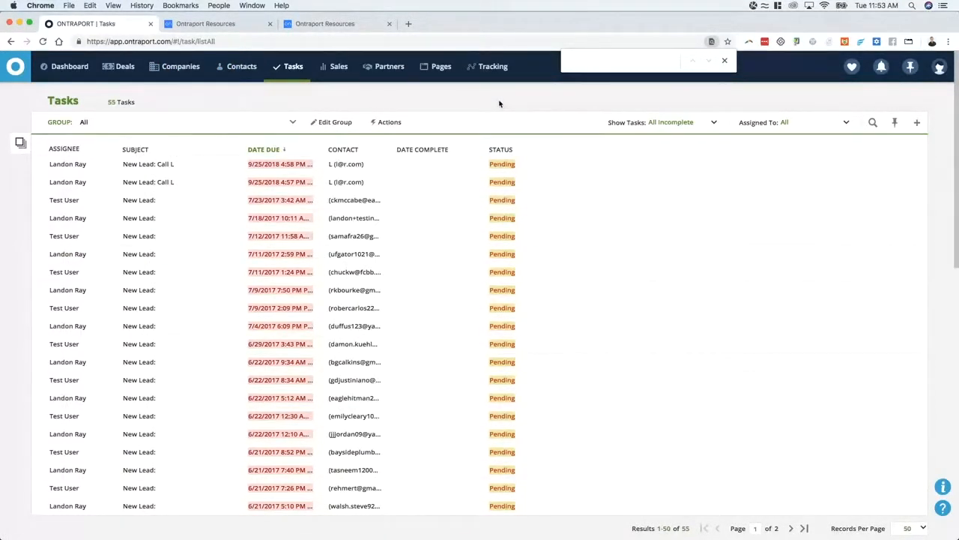
pyautogui.click(726, 62)
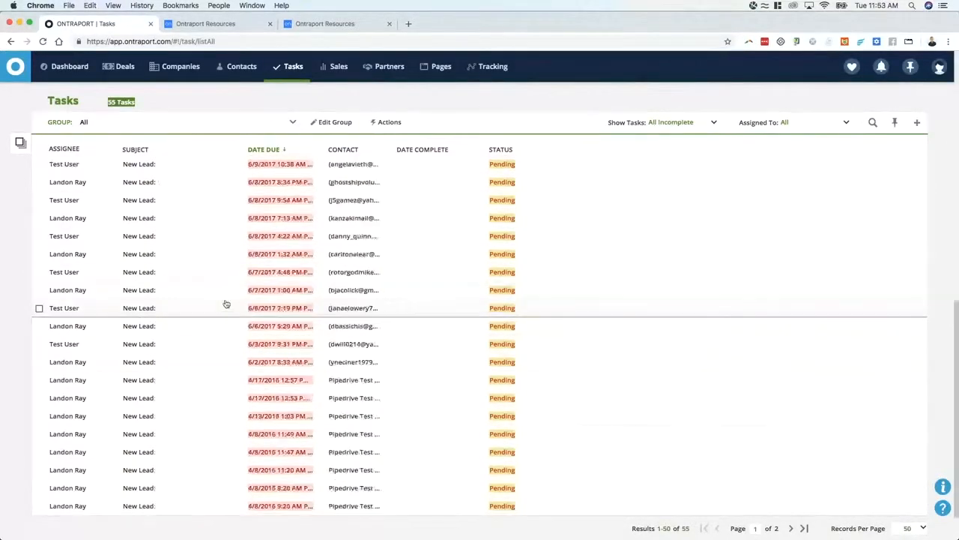
pyautogui.click(238, 66)
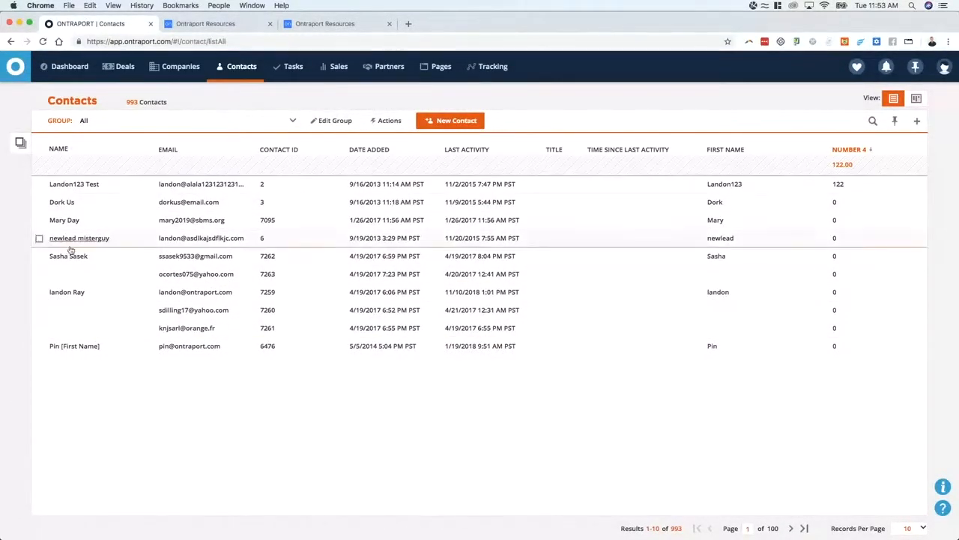
# Step: Switch the contacts to card view and save State as the field displayed as columns
pyautogui.moveTo(163, 78)
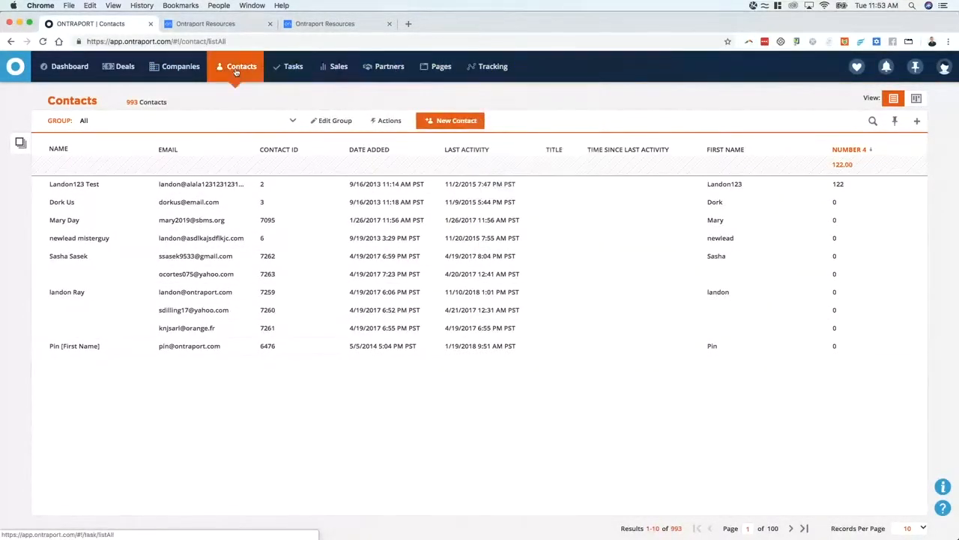
pyautogui.moveTo(127, 72)
pyautogui.click(916, 99)
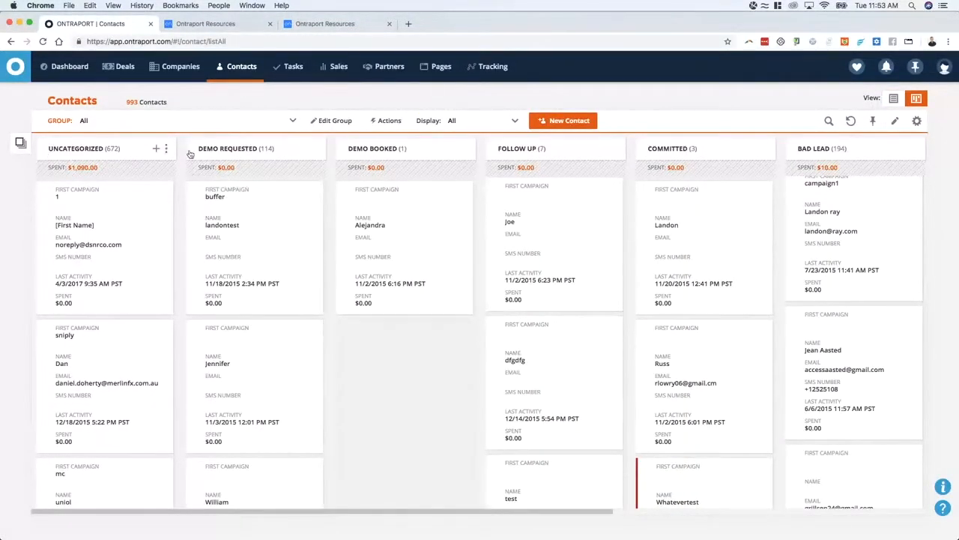
pyautogui.click(917, 122)
pyautogui.click(915, 122)
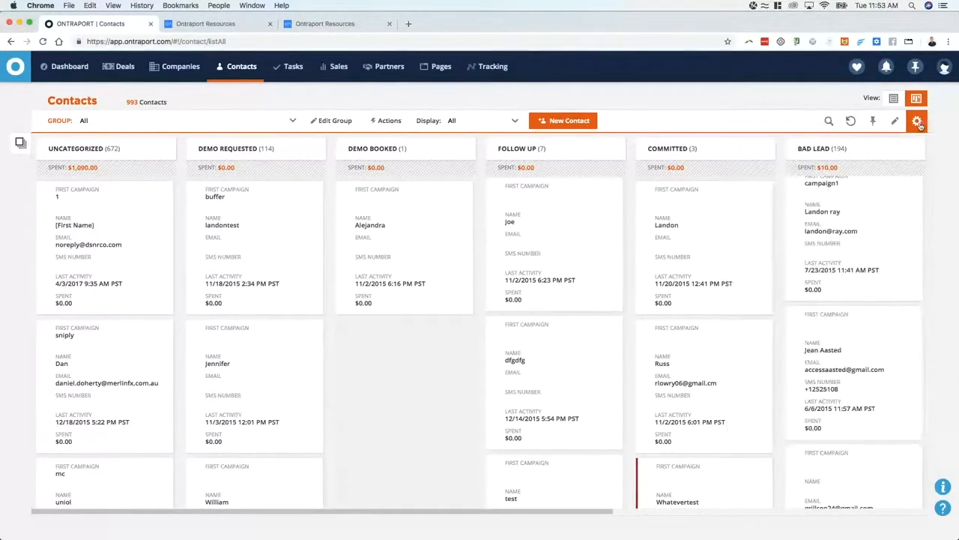
pyautogui.click(918, 121)
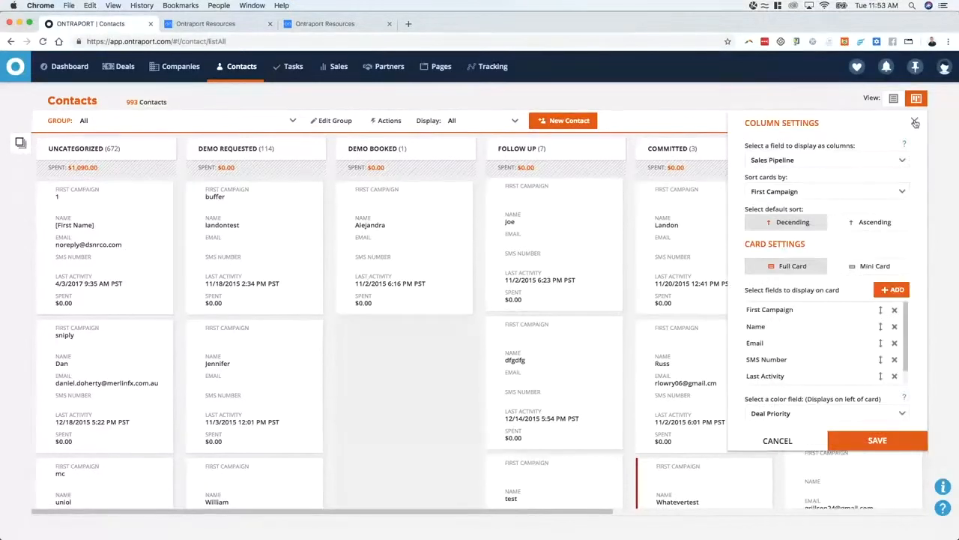
pyautogui.click(832, 164)
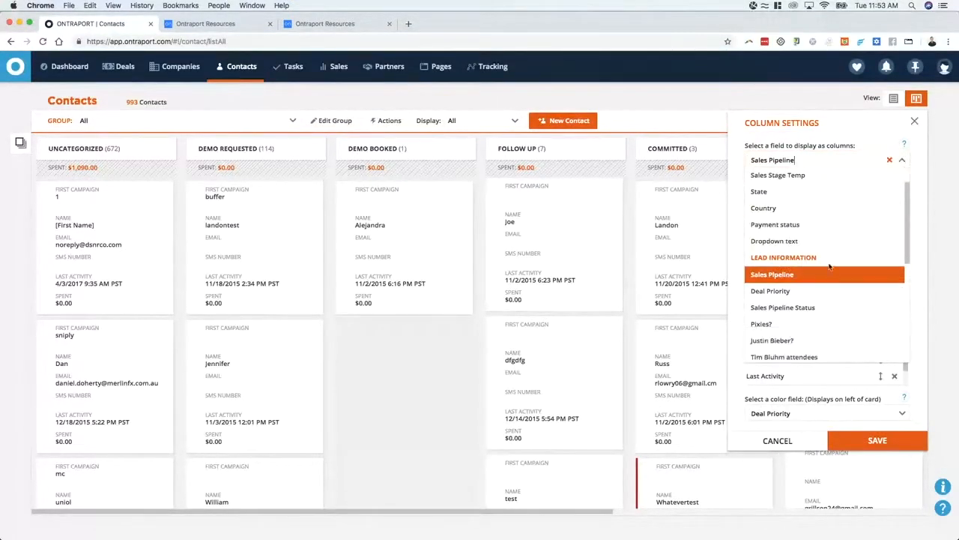
pyautogui.scroll(-5, 829, 315)
pyautogui.scroll(10, 829, 315)
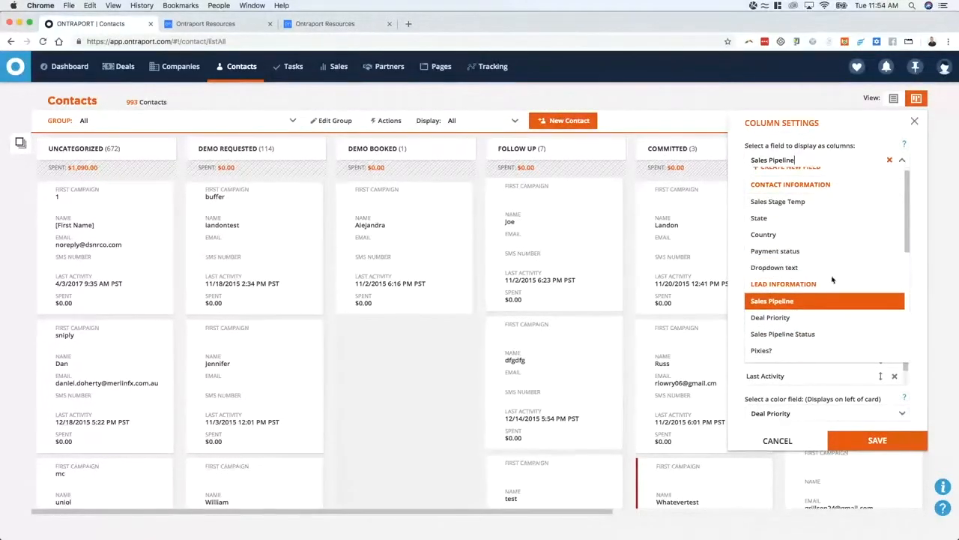
pyautogui.click(832, 237)
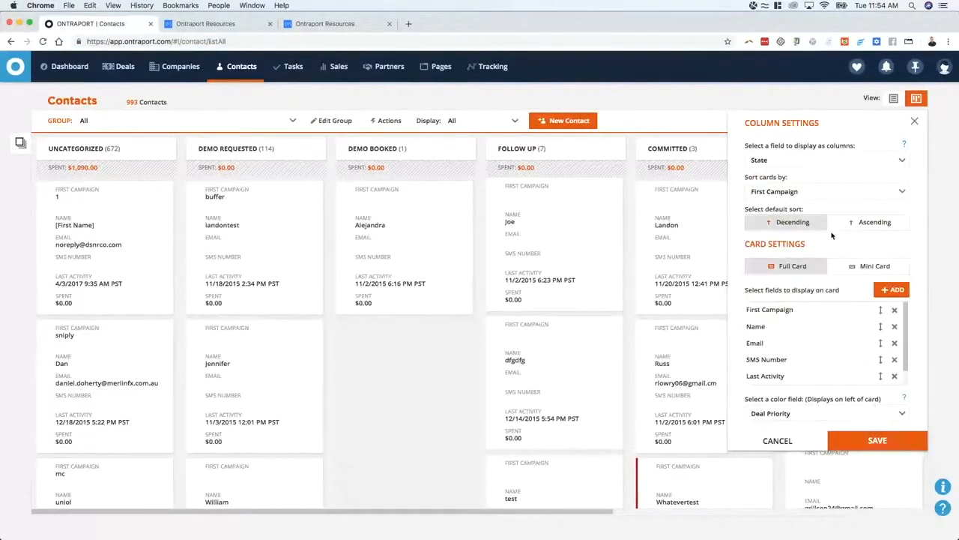
pyautogui.click(869, 441)
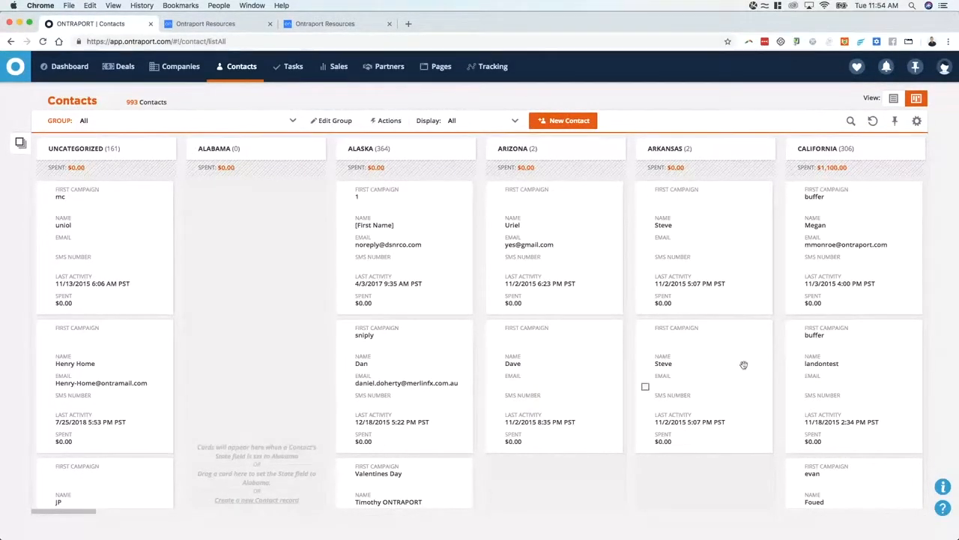
# Step: Minimize the Uncategorized column and reorder the state columns so that Alaska and Arizona come before Alabama
pyautogui.scroll(-3, 868, 329)
pyautogui.scroll(3, 865, 349)
pyautogui.click(168, 151)
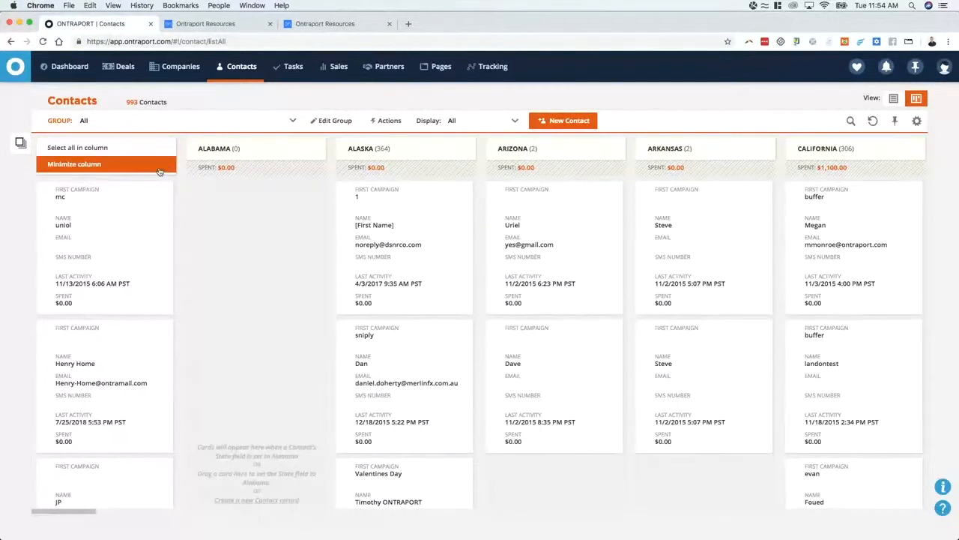
pyautogui.click(158, 171)
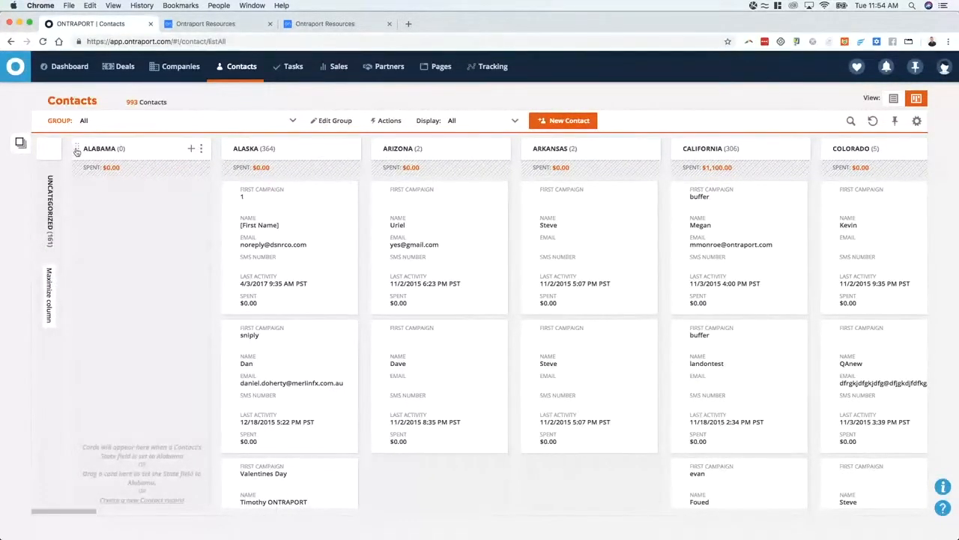
pyautogui.moveTo(77, 151); pyautogui.dragTo(236, 193)
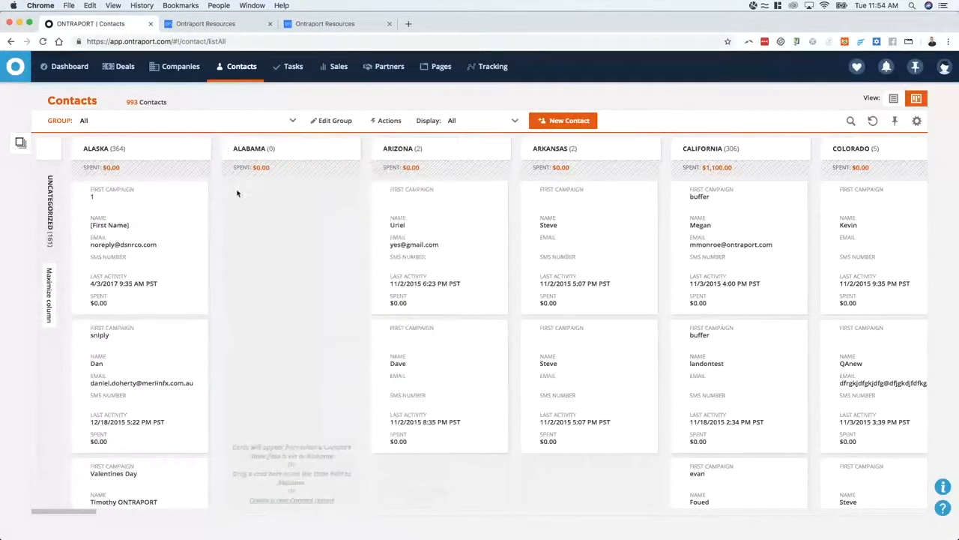
pyautogui.moveTo(375, 148); pyautogui.dragTo(240, 150)
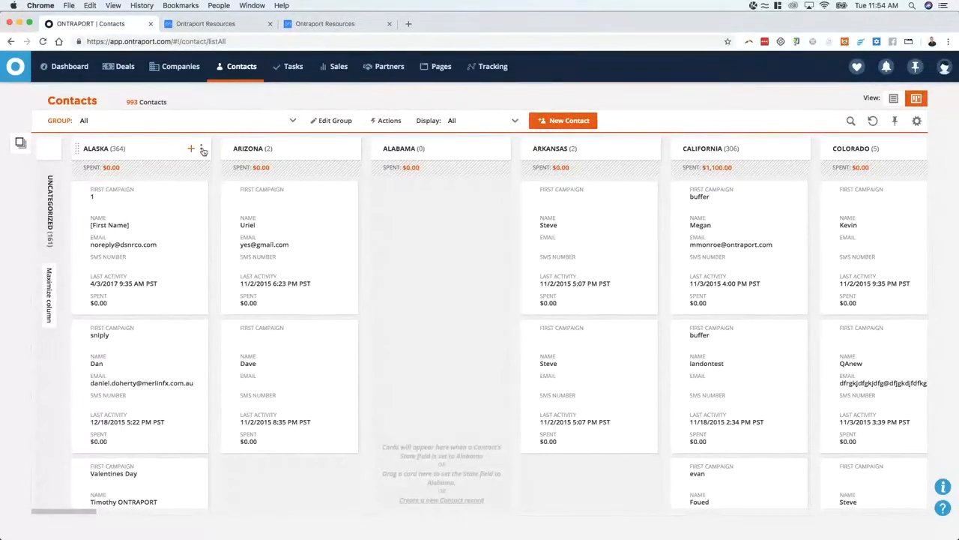
# Step: Create a blank contact from the Alaska column, go back to the cards, and select all contacts in that column
pyautogui.click(192, 149)
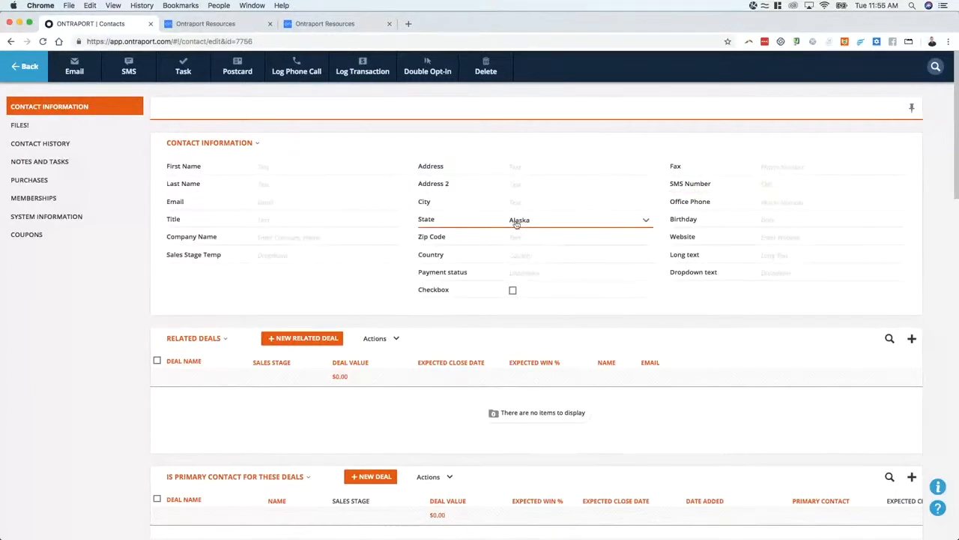
pyautogui.click(30, 69)
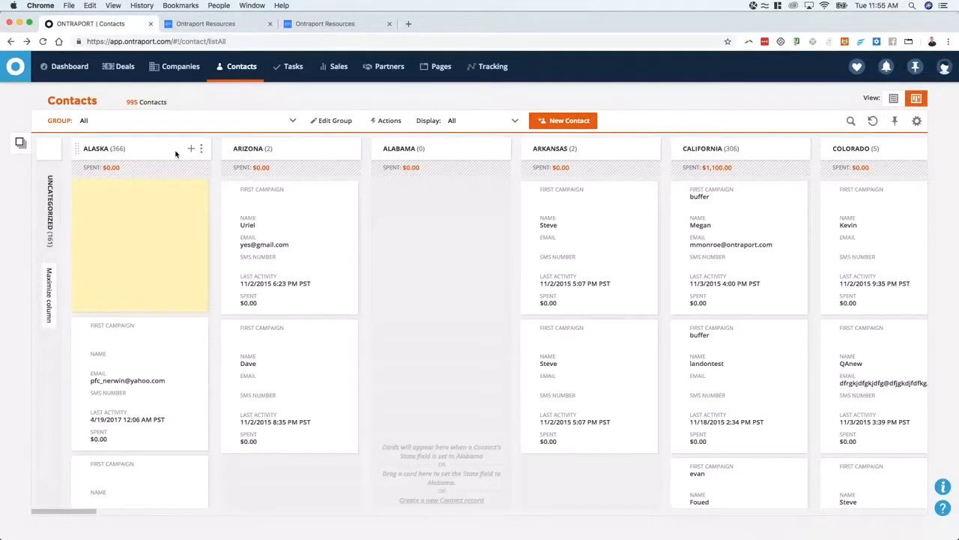
pyautogui.click(201, 149)
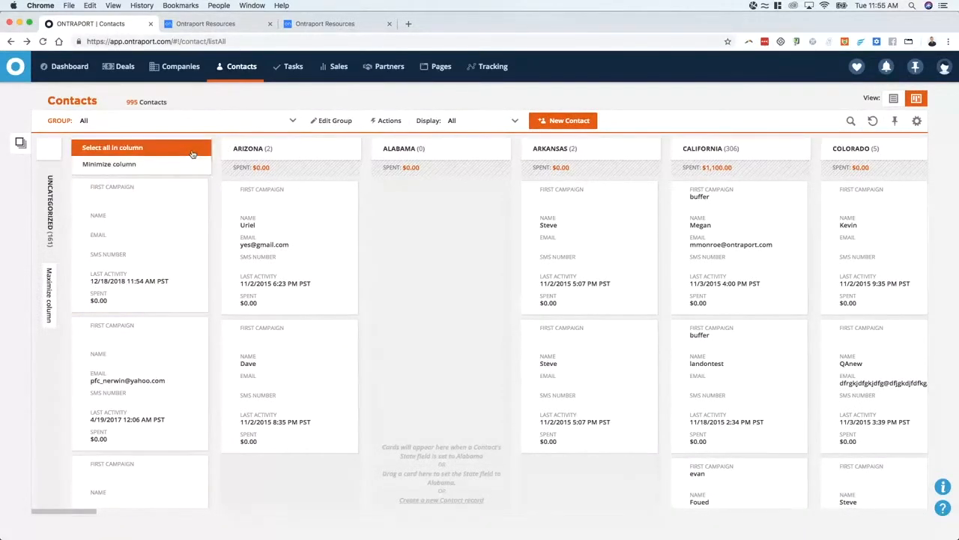
pyautogui.click(192, 148)
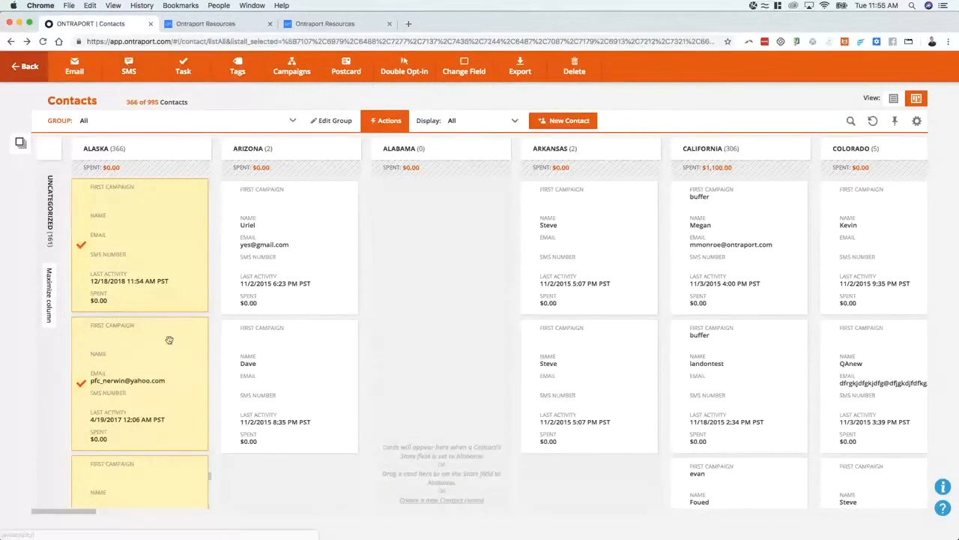
# Step: Filter the contacts by the Card View: Sales Pipeline group and display them as cards
pyautogui.click(260, 124)
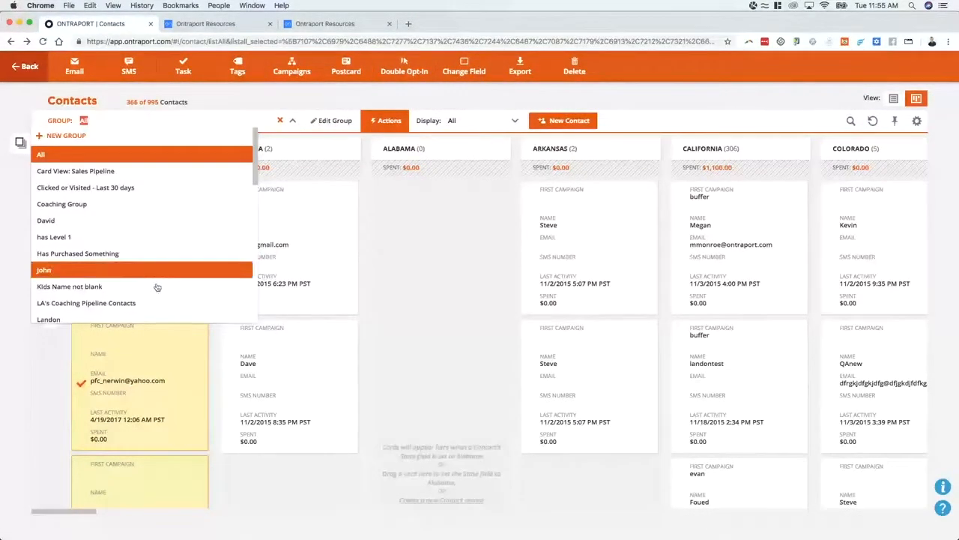
pyautogui.click(147, 176)
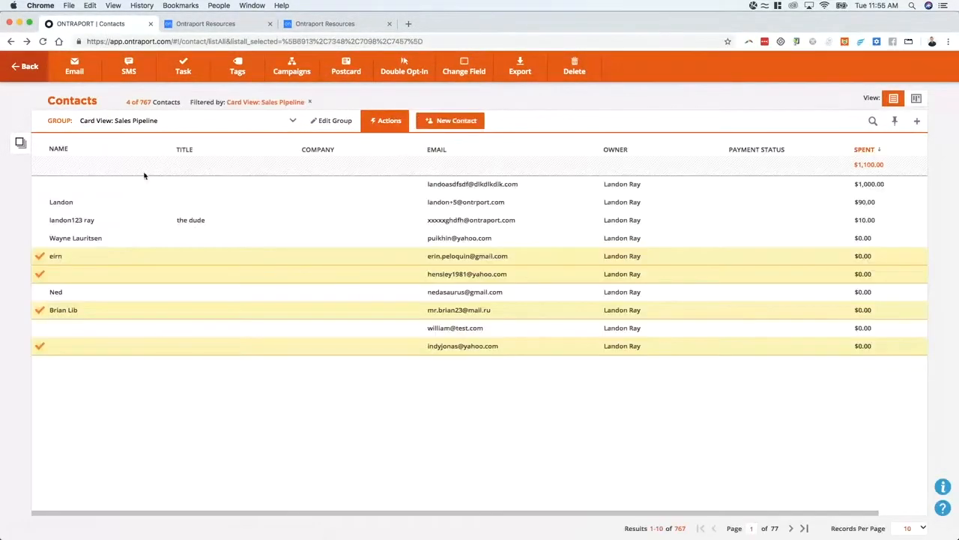
pyautogui.click(916, 99)
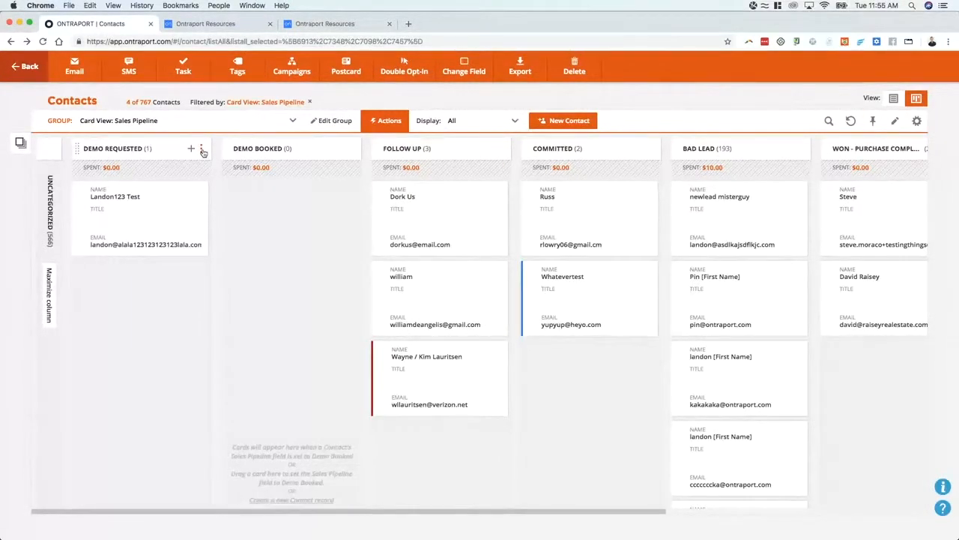
# Step: Open the column settings, look at the card sorting choices, and manually move the last card in the Follow Up column higher
pyautogui.click(917, 121)
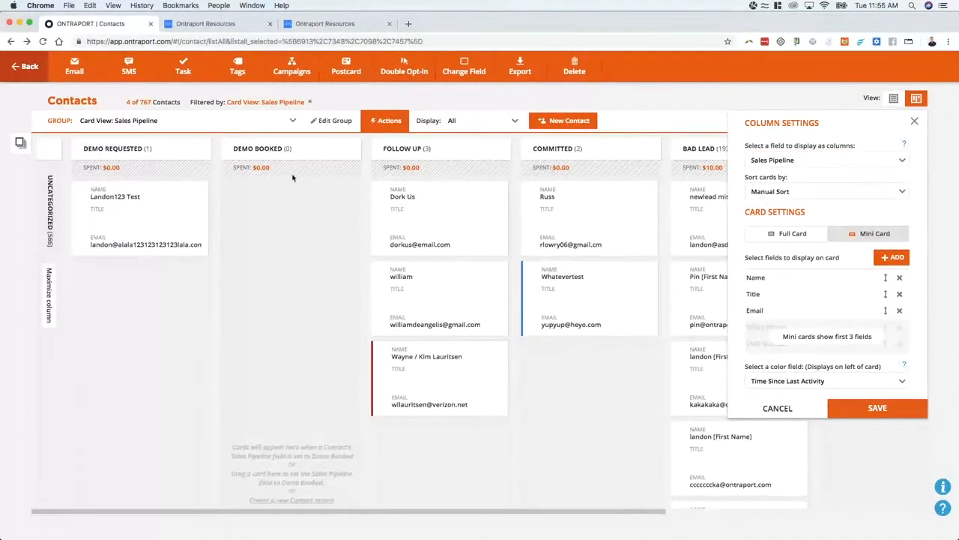
pyautogui.click(816, 196)
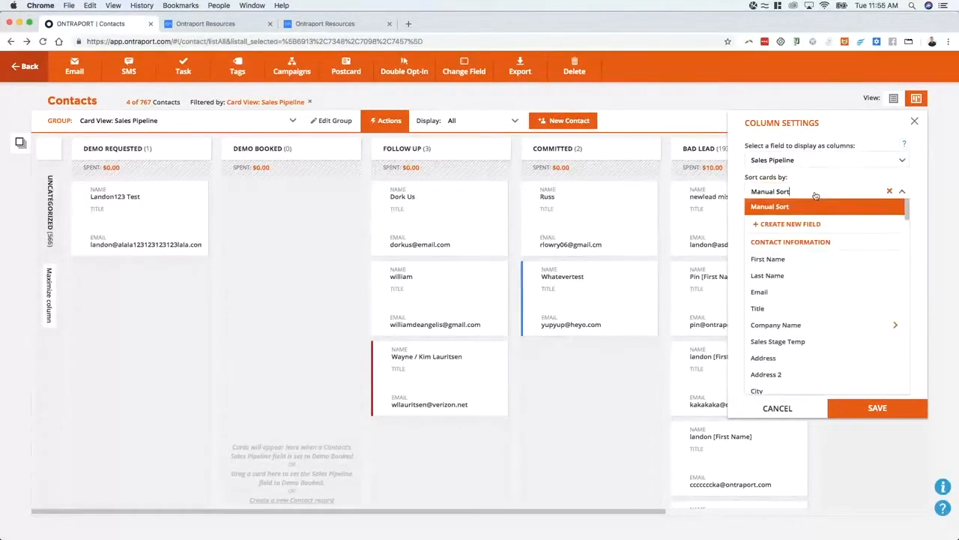
pyautogui.click(929, 190)
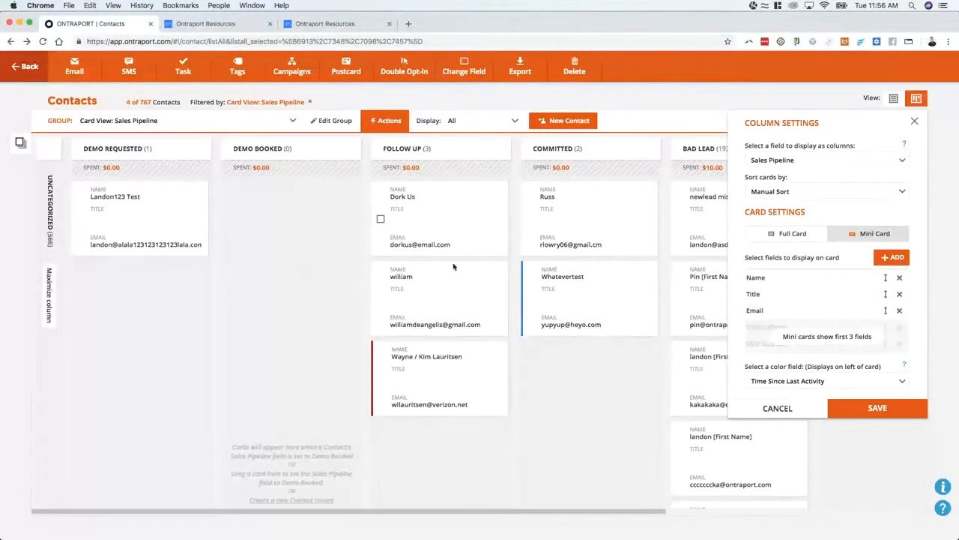
pyautogui.moveTo(450, 377); pyautogui.dragTo(443, 262)
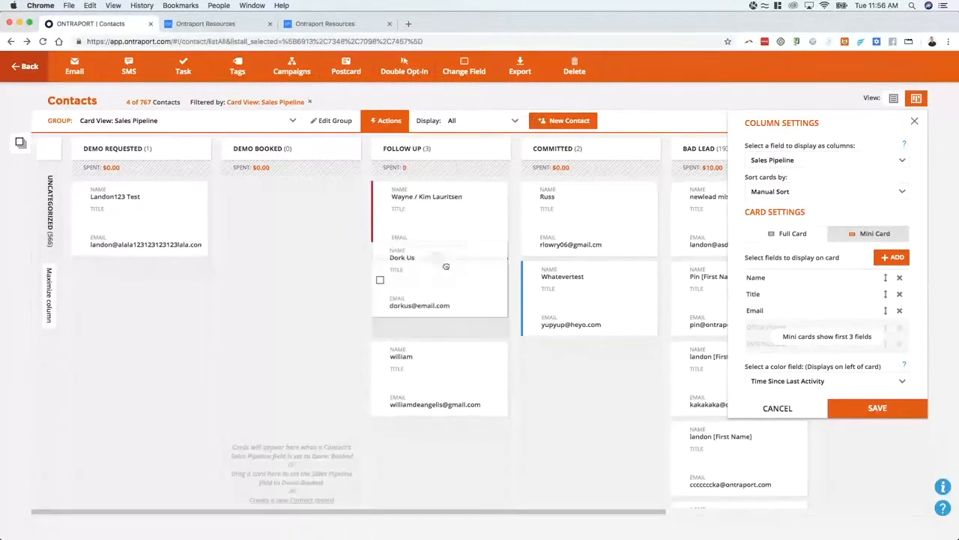
# Step: Sort the Sales Pipeline cards by Last Name in descending order and save the column settings
pyautogui.click(802, 194)
pyautogui.click(797, 276)
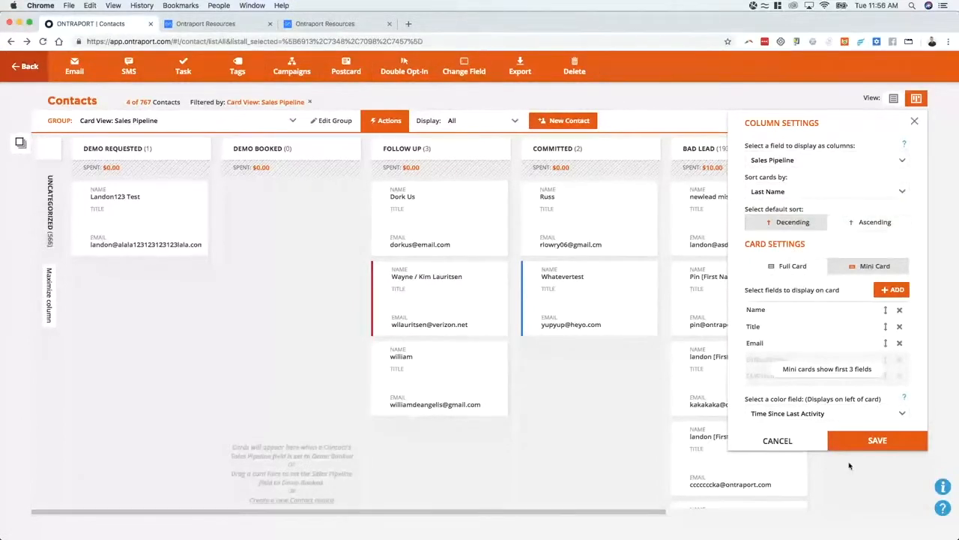
pyautogui.click(862, 441)
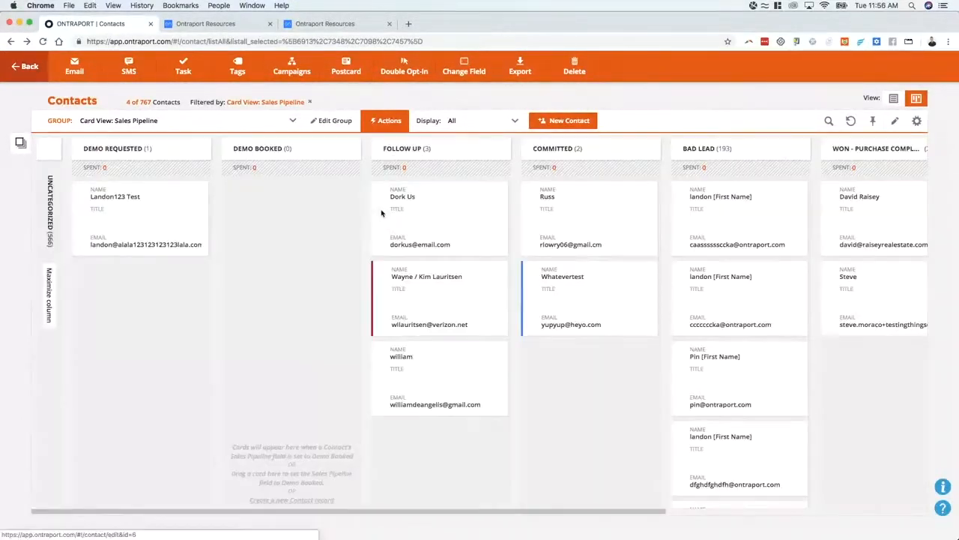
# Step: Try reordering a card within the Follow Up column, and move the blue-marked card from Committed to Follow Up
pyautogui.moveTo(448, 263); pyautogui.dragTo(457, 294)
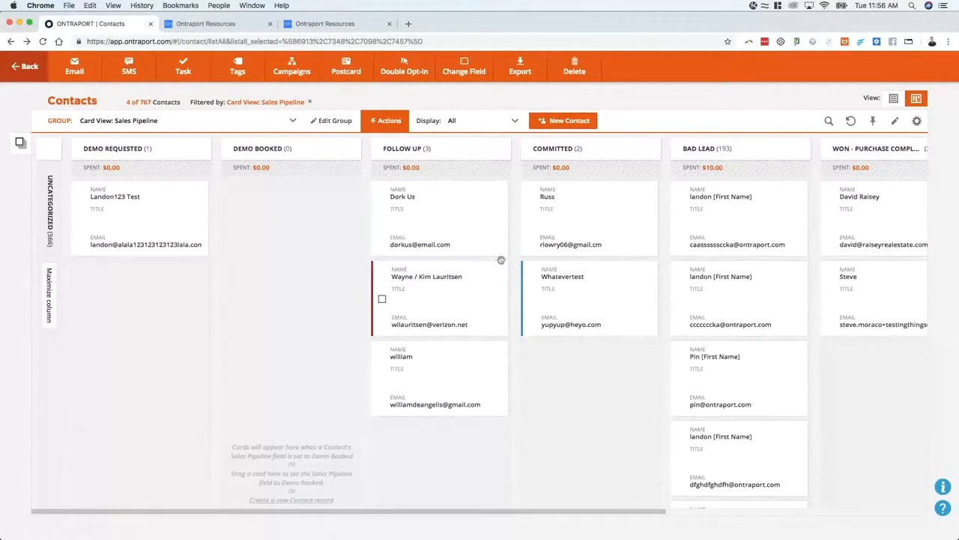
pyautogui.moveTo(554, 289); pyautogui.dragTo(456, 213)
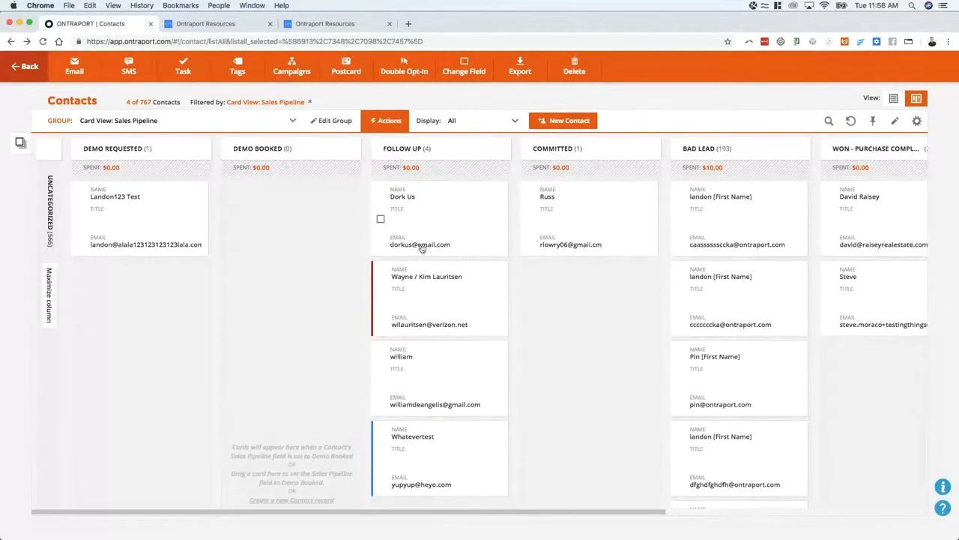
# Step: Change the card settings to Full Card, check the fields shown and the column field's help note, and save
pyautogui.click(917, 121)
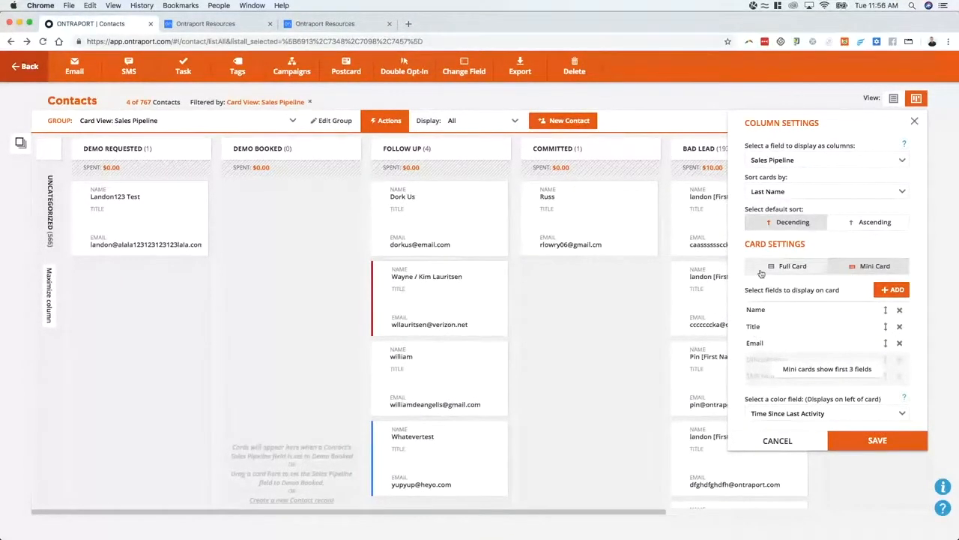
pyautogui.click(793, 267)
pyautogui.scroll(-2, 785, 359)
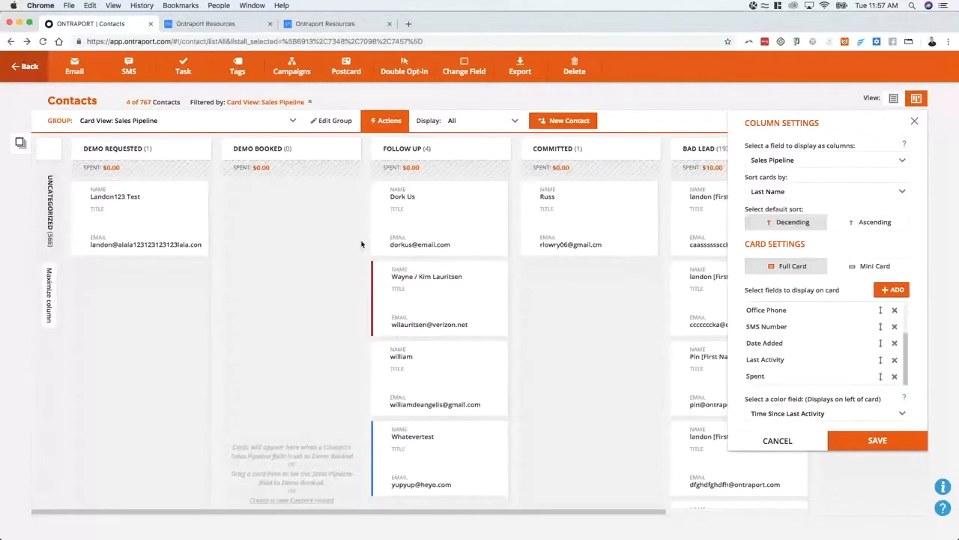
pyautogui.moveTo(908, 149)
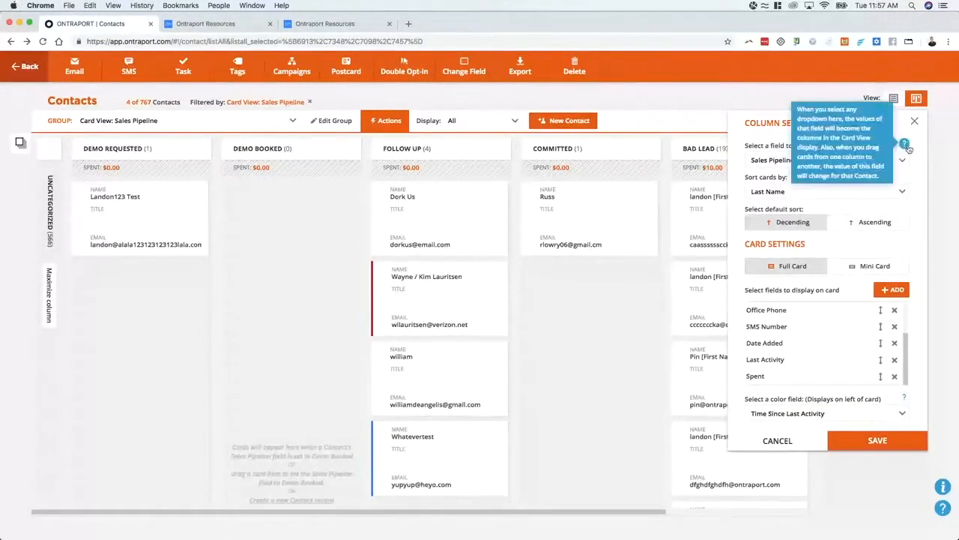
pyautogui.click(879, 441)
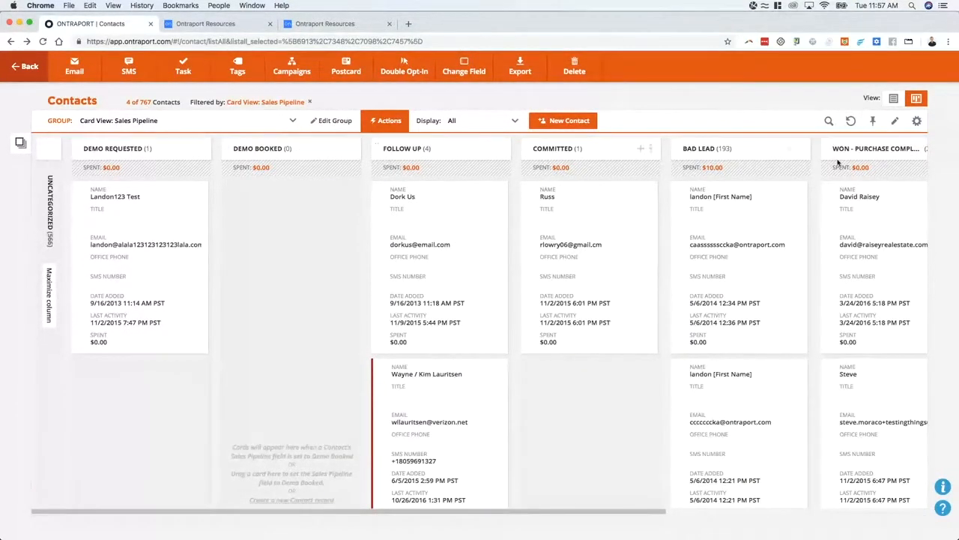
# Step: Review the Sales Pipeline field's drop-down options and the note about editing the underlying field, and close without saving
pyautogui.click(895, 121)
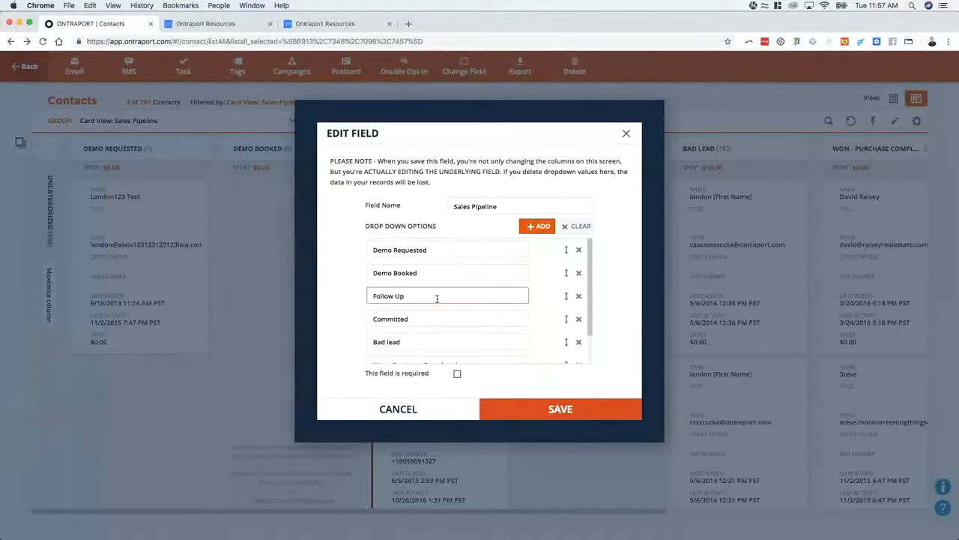
pyautogui.scroll(-2, 443, 304)
pyautogui.scroll(2, 417, 296)
pyautogui.scroll(-2, 425, 322)
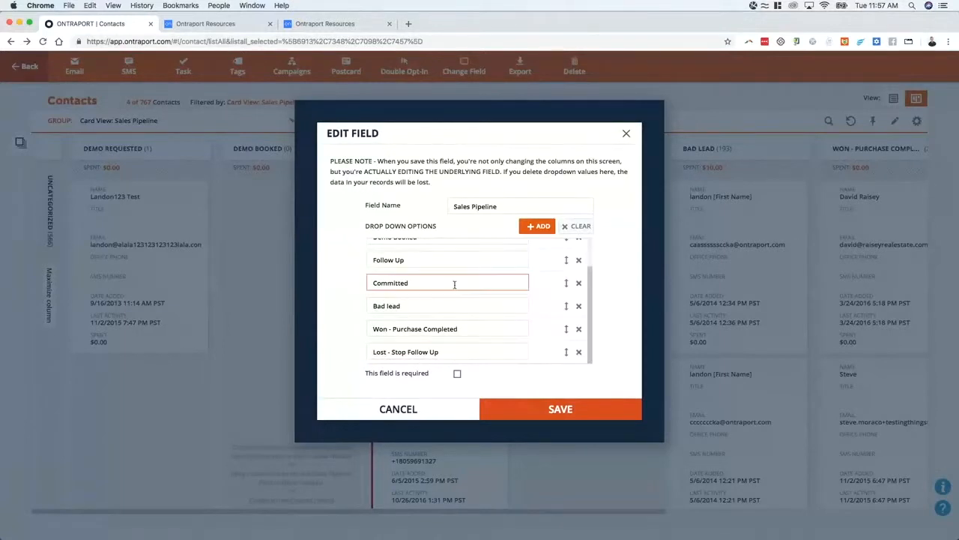
pyautogui.moveTo(380, 160); pyautogui.dragTo(432, 182)
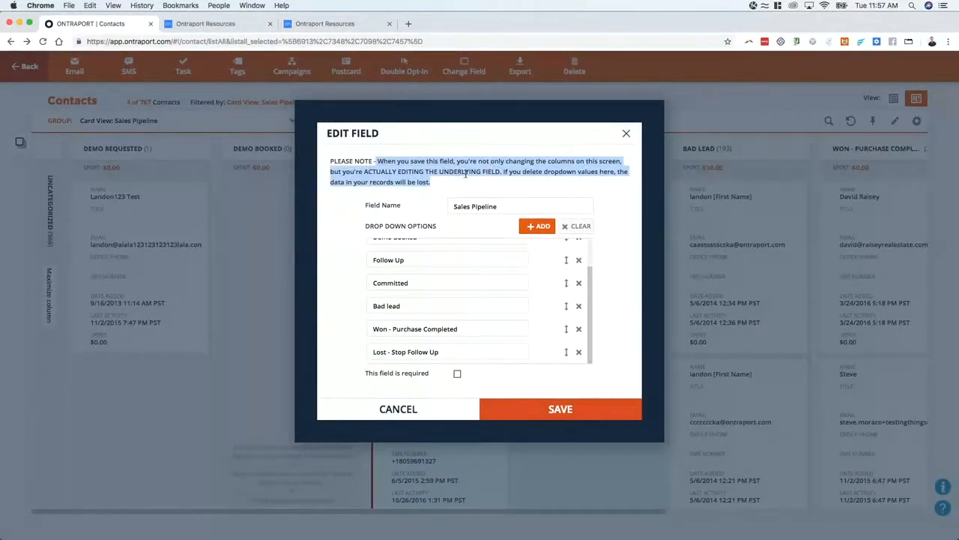
pyautogui.moveTo(342, 182); pyautogui.dragTo(431, 182)
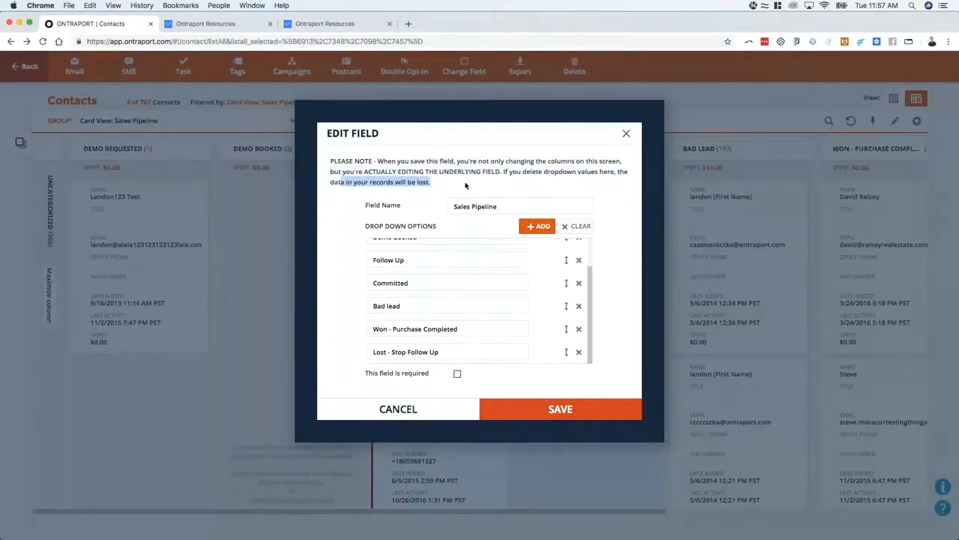
pyautogui.click(414, 418)
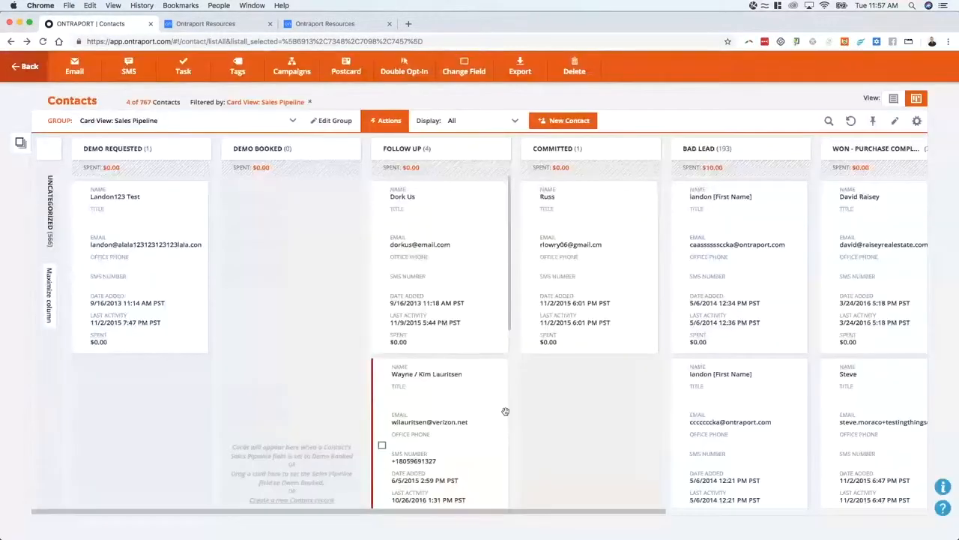
# Step: Recheck the column and card settings, close them without changes, and refresh the cards
pyautogui.click(916, 121)
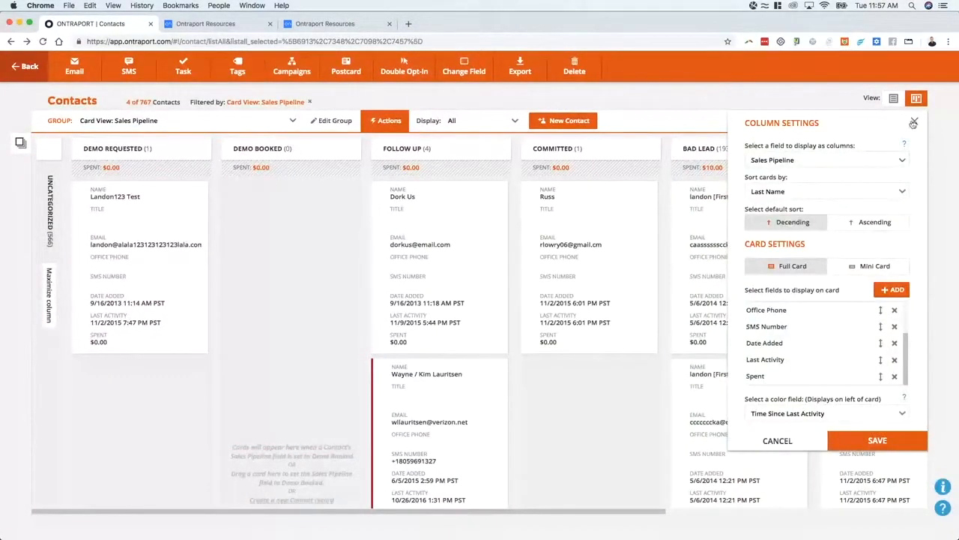
pyautogui.click(914, 122)
pyautogui.click(851, 123)
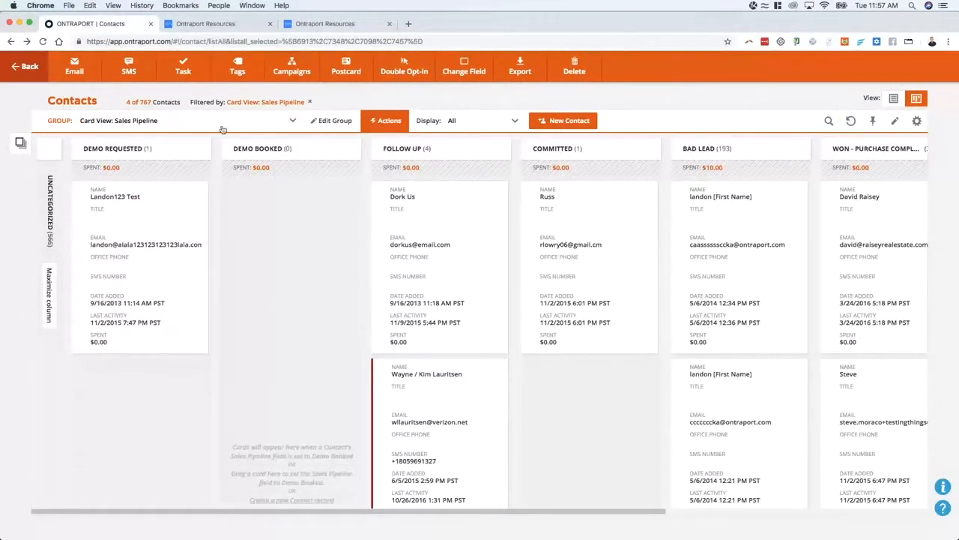
# Step: Display only the Today (Hot!), This month, and More than a month ago (Cold) cards in turn, and return to All
pyautogui.click(488, 123)
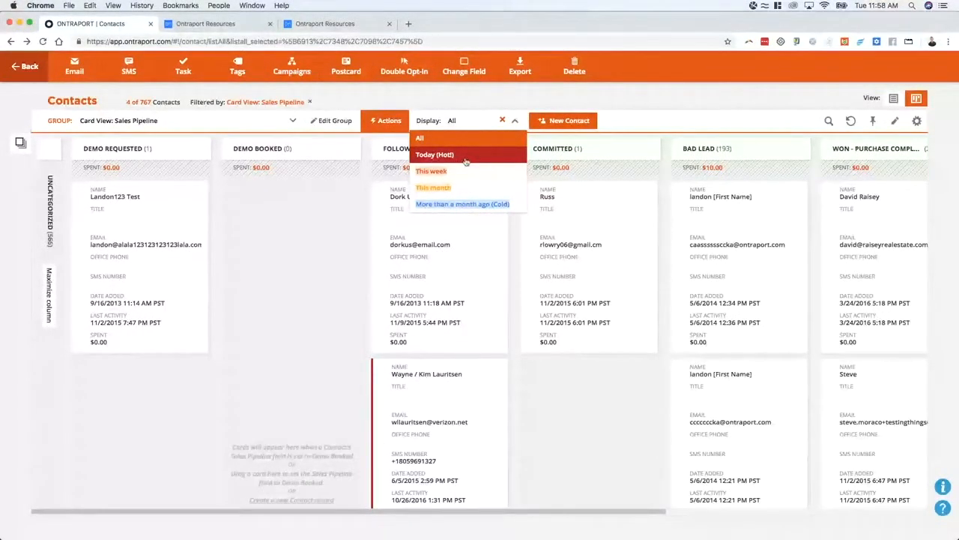
pyautogui.click(441, 161)
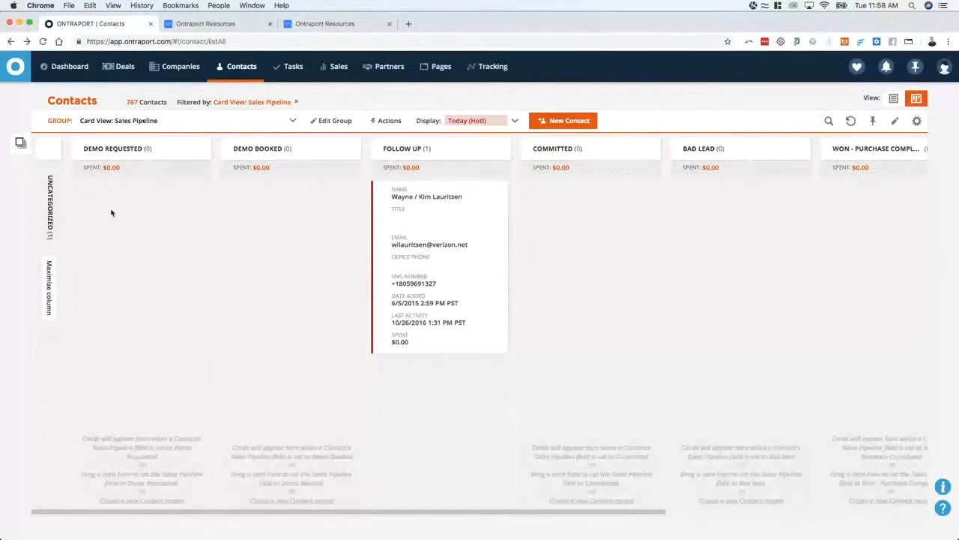
pyautogui.click(514, 121)
pyautogui.click(451, 188)
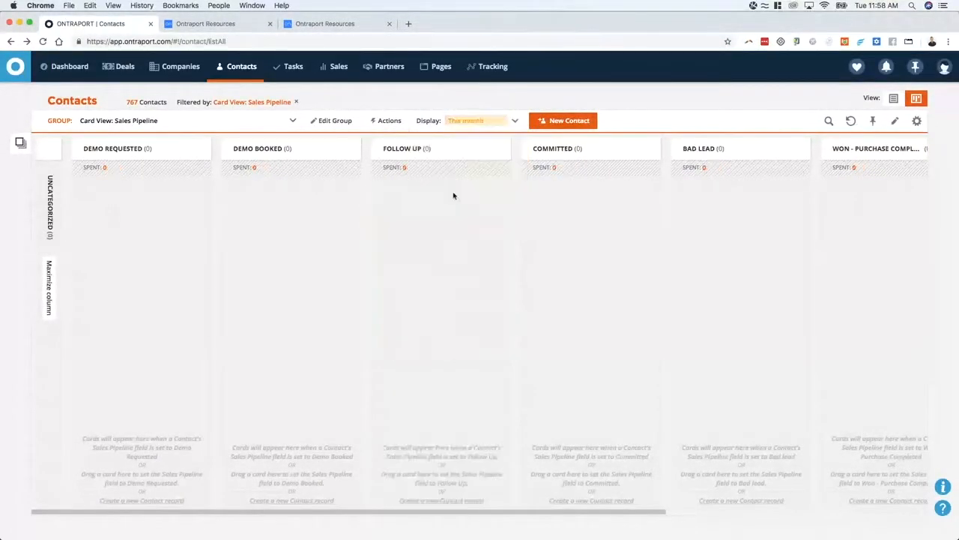
pyautogui.click(465, 122)
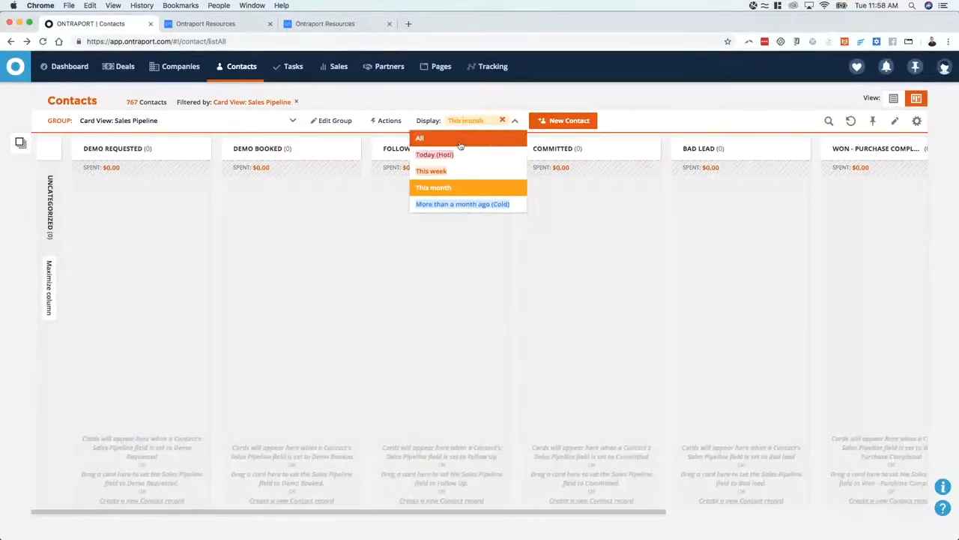
pyautogui.click(452, 205)
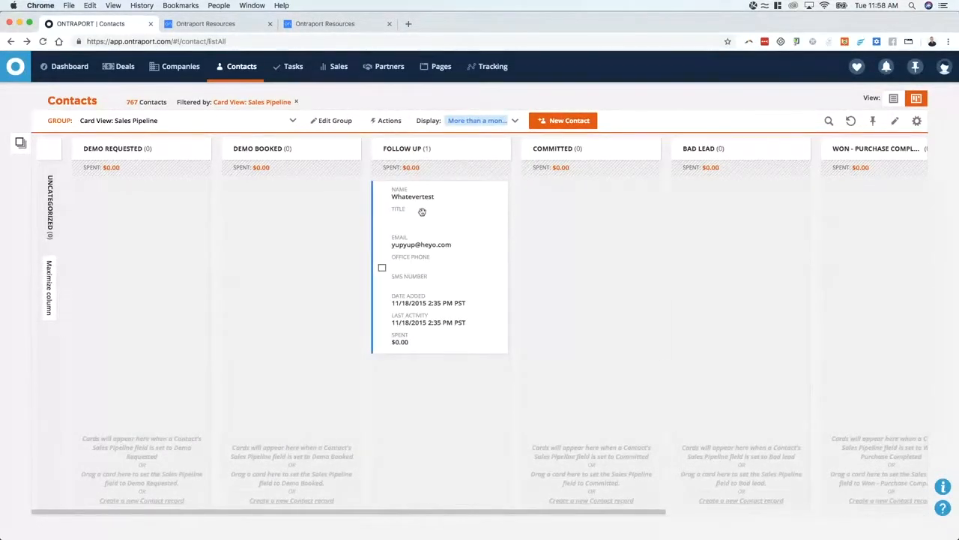
pyautogui.click(472, 121)
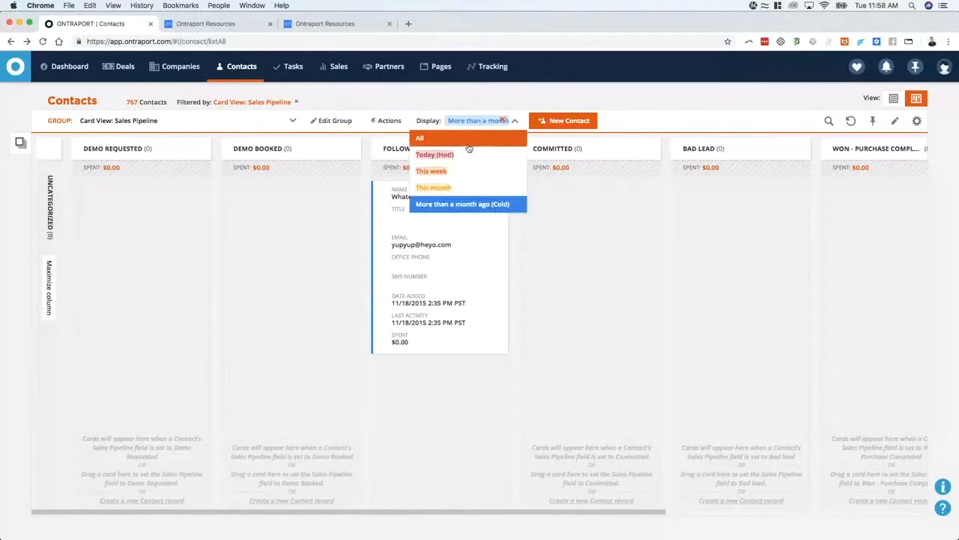
pyautogui.click(471, 142)
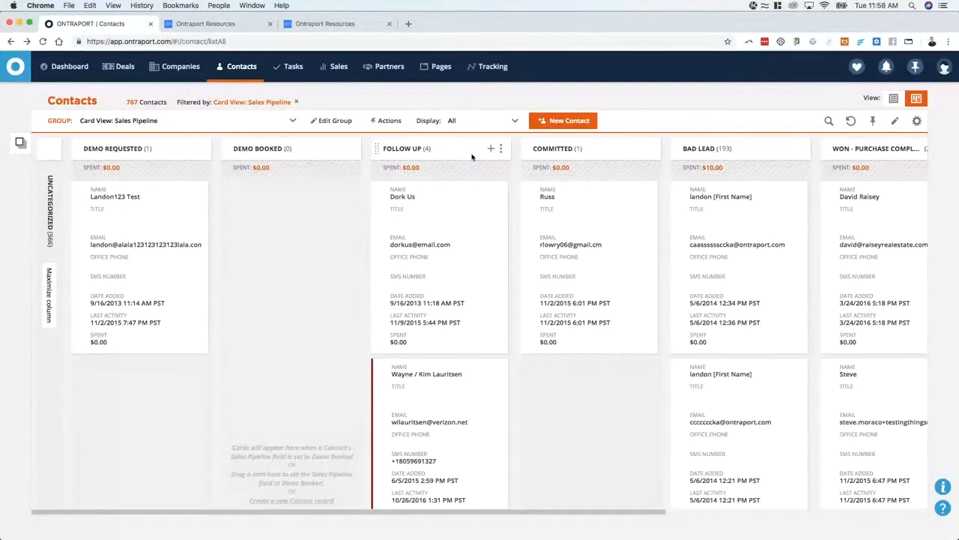
pyautogui.scroll(-1, 899, 240)
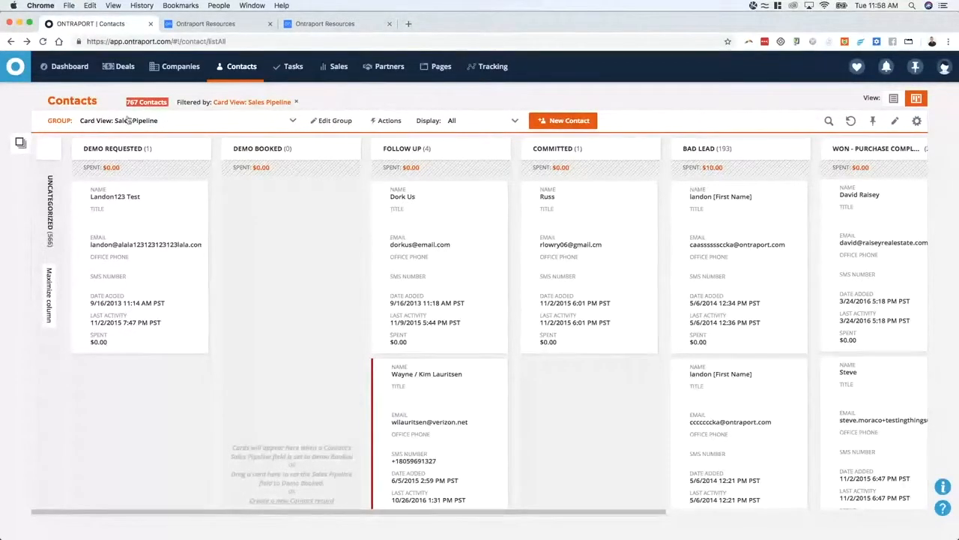
# Step: Open the Landing Pages collection and highlight its title
pyautogui.click(453, 69)
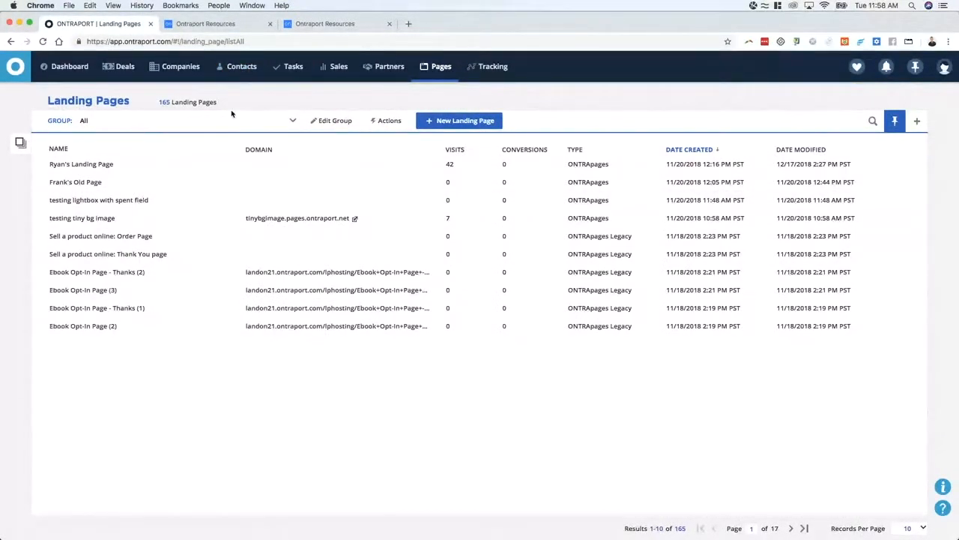
pyautogui.moveTo(233, 68)
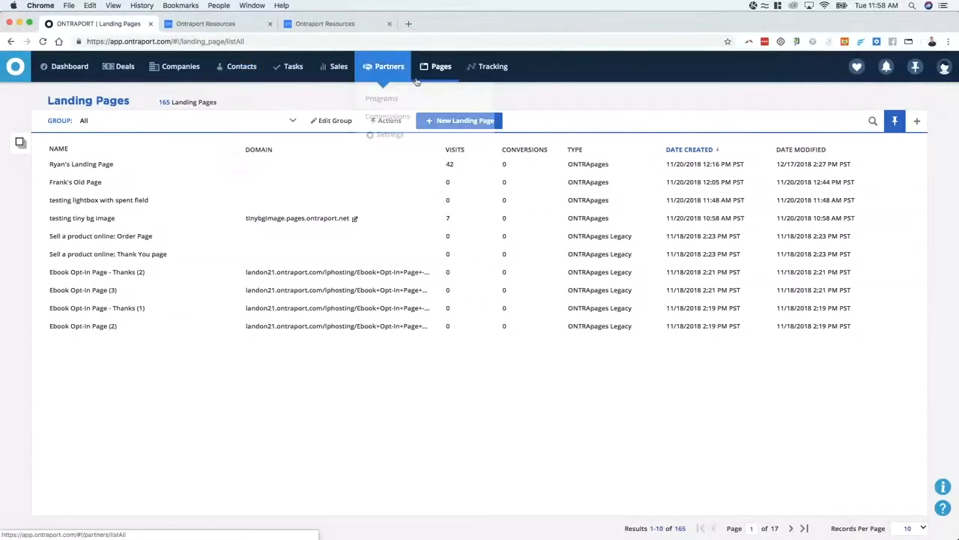
pyautogui.moveTo(253, 79)
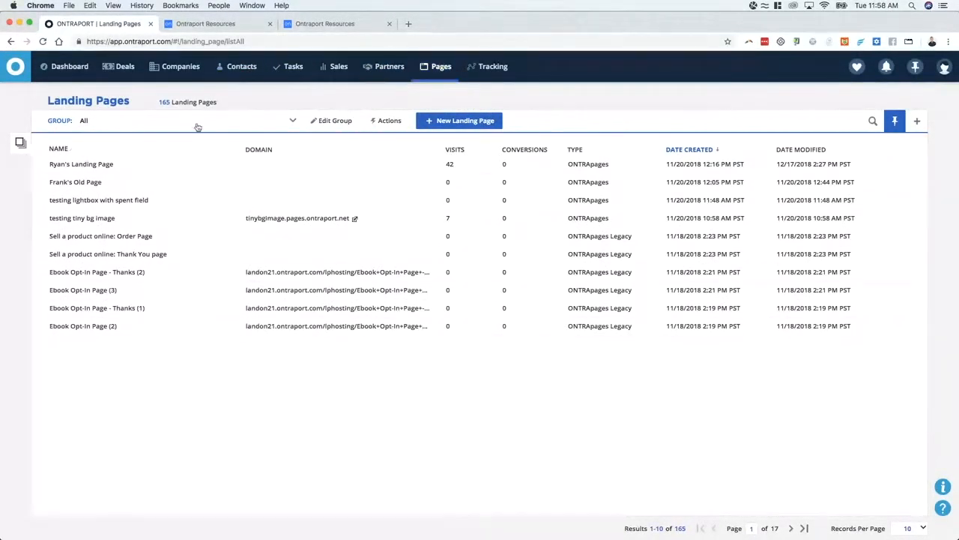
pyautogui.moveTo(50, 102); pyautogui.dragTo(141, 104)
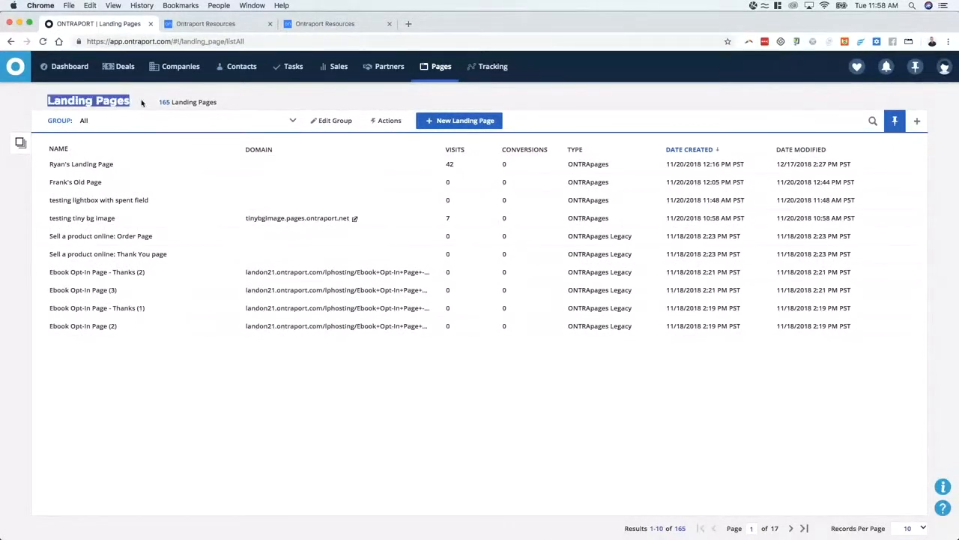
# Step: Start a landing page group with the condition that Name Contains "ebook"
pyautogui.click(320, 121)
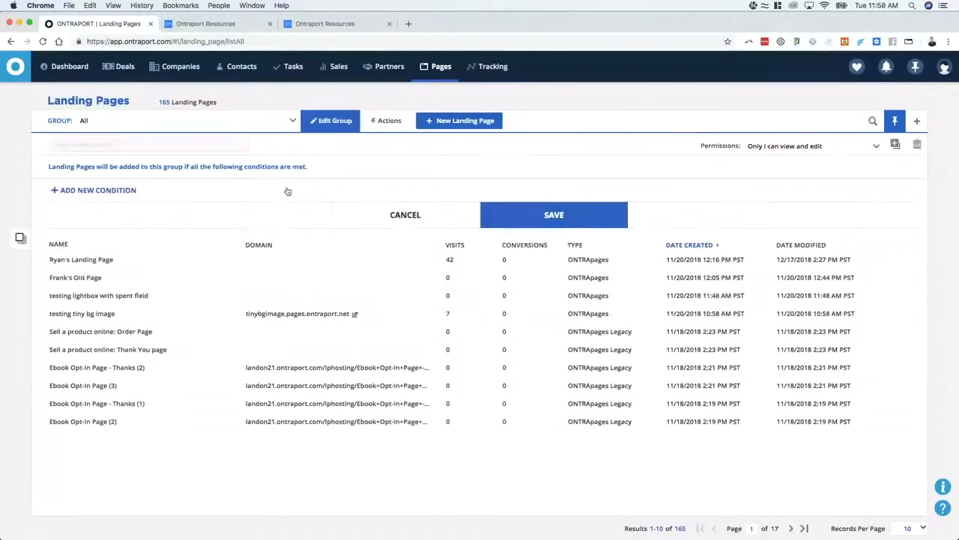
pyautogui.click(132, 213)
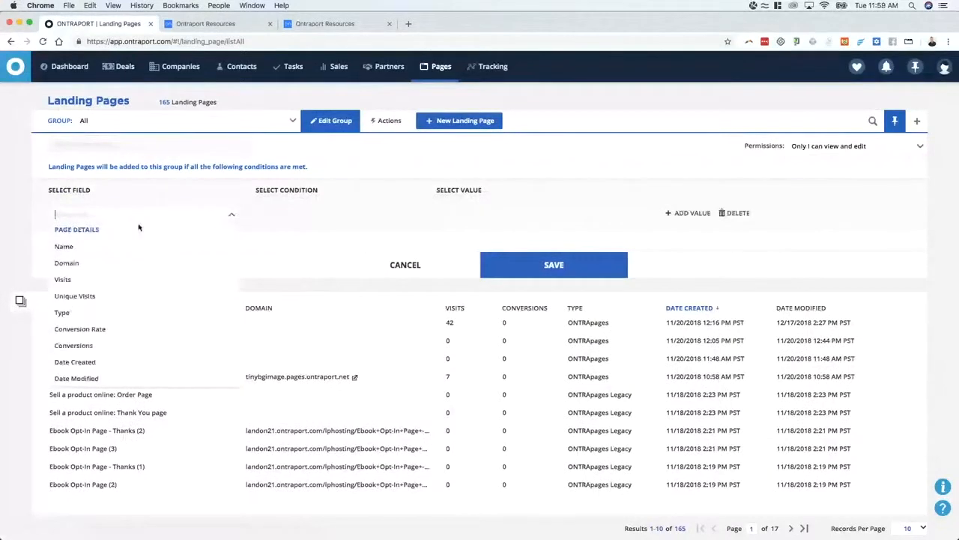
pyautogui.click(99, 251)
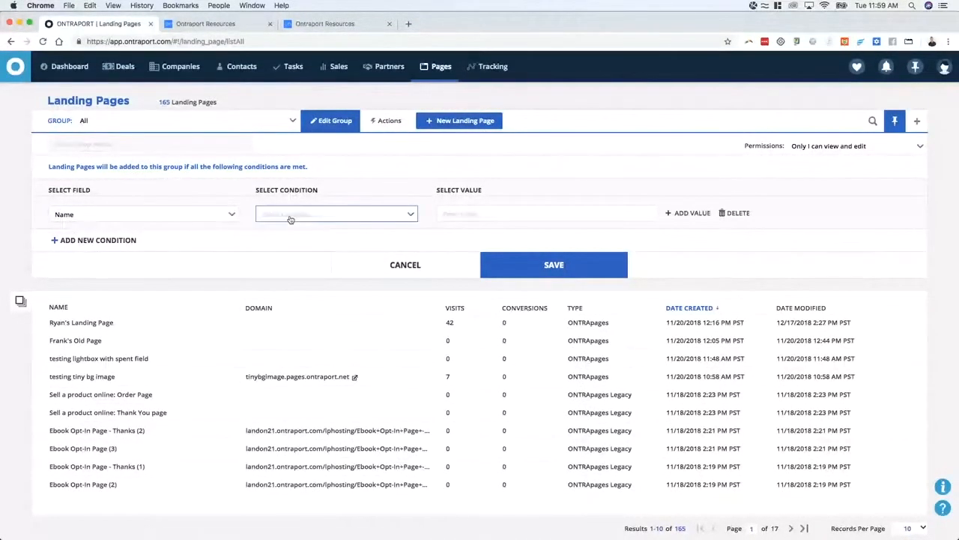
pyautogui.click(291, 217)
pyautogui.write('ebook')
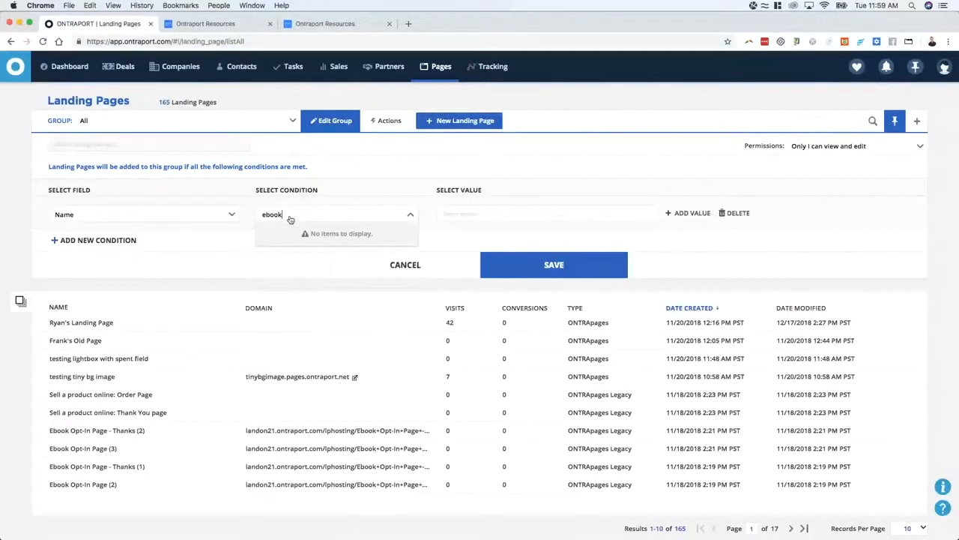
pyautogui.press('super+a')
pyautogui.write('con')
pyautogui.press('Down')
pyautogui.press('Return')
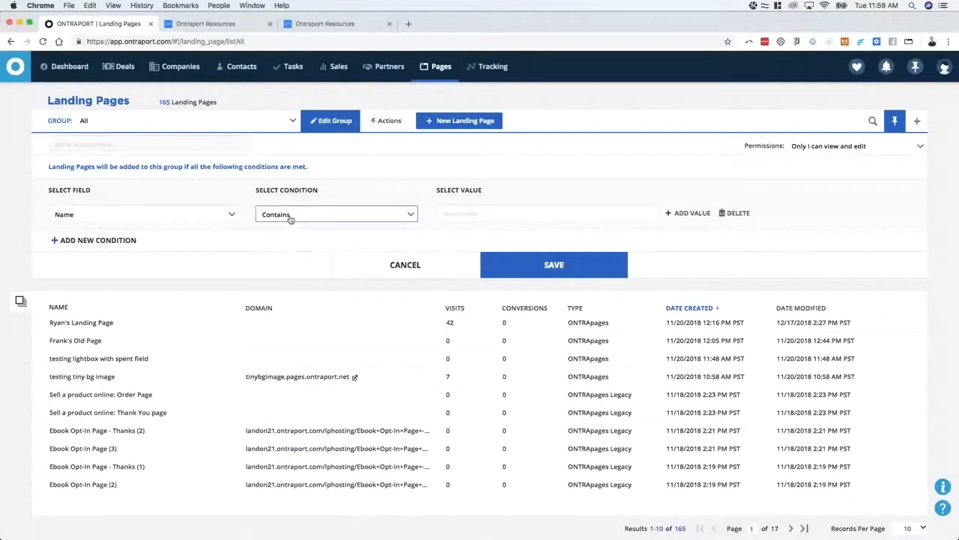
pyautogui.click(465, 212)
pyautogui.write('ebook')
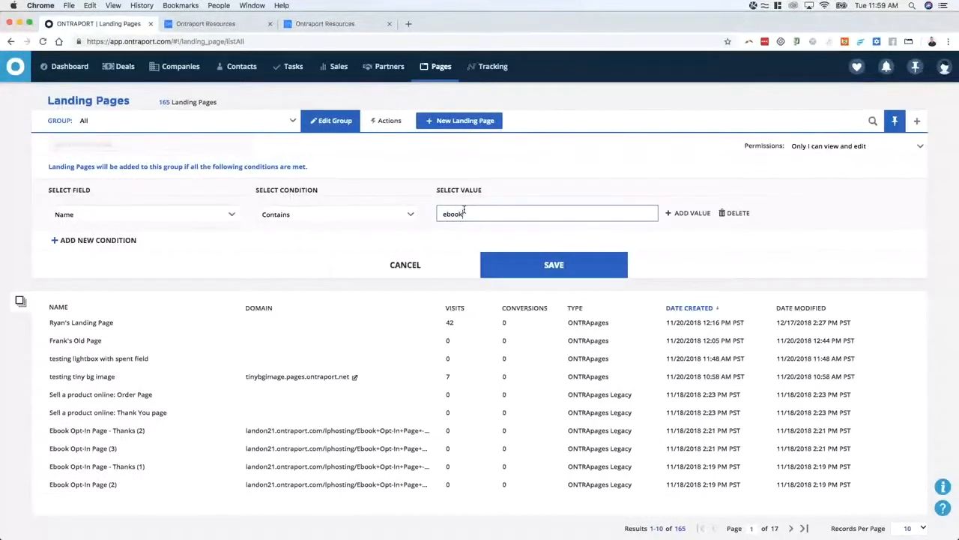
# Step: Name the group Ebook Pages, save it, and open the list of landing page groups
pyautogui.click(177, 141)
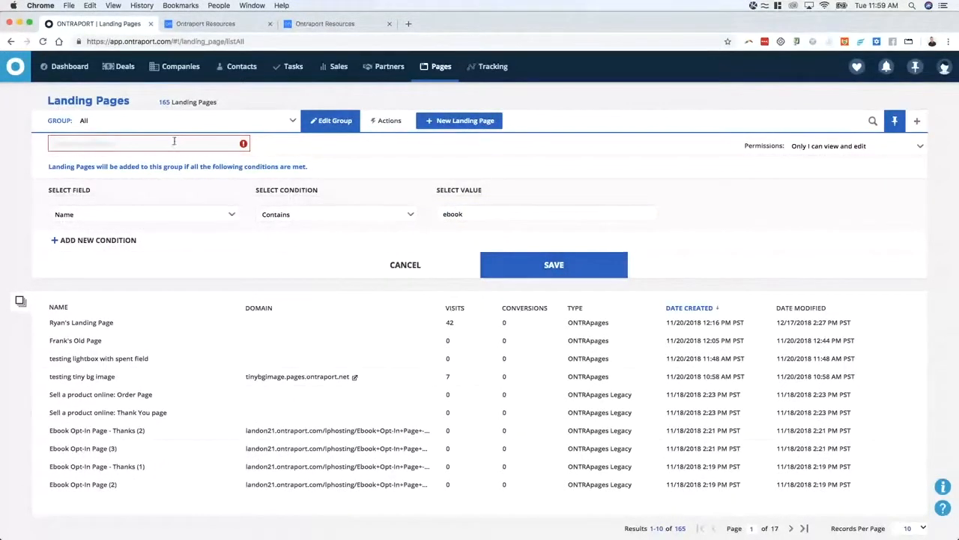
pyautogui.write('Ebook Pages')
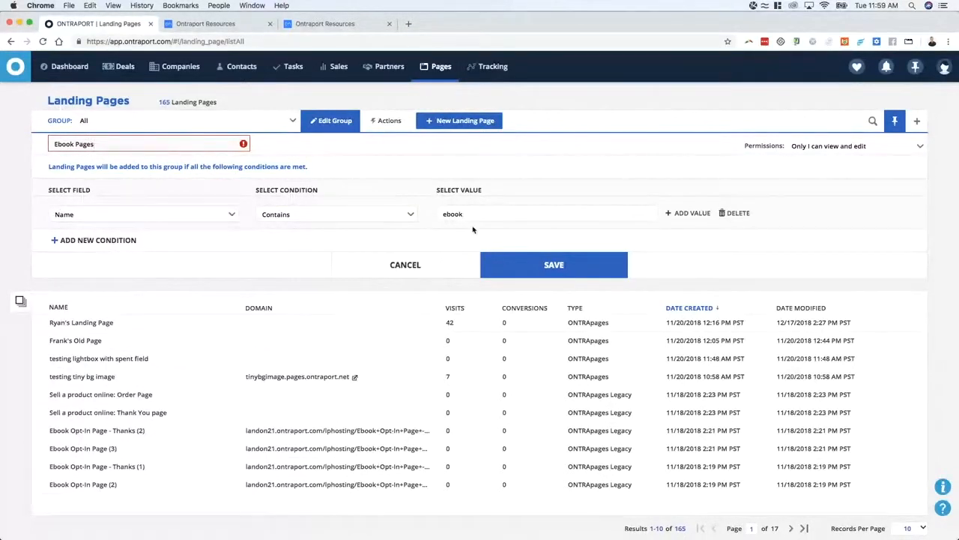
pyautogui.click(564, 275)
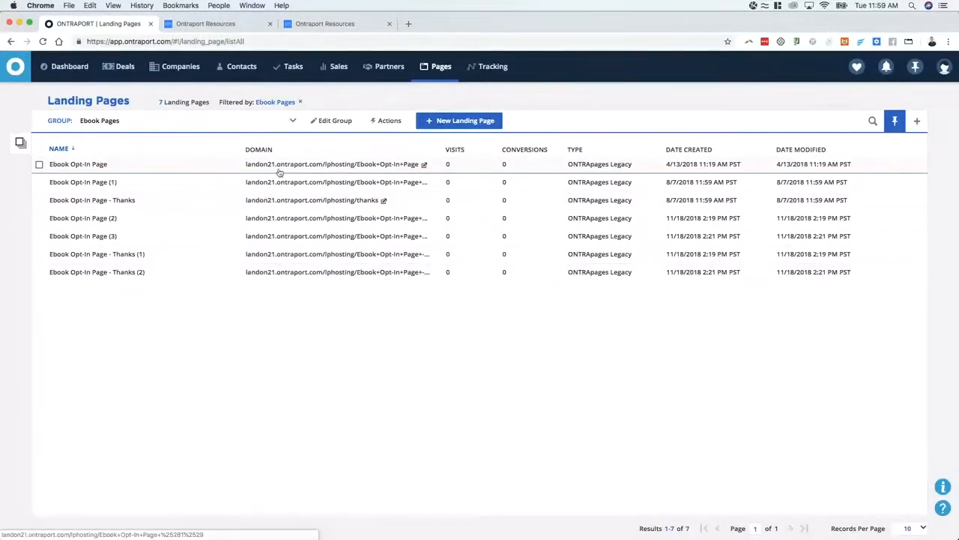
pyautogui.click(171, 130)
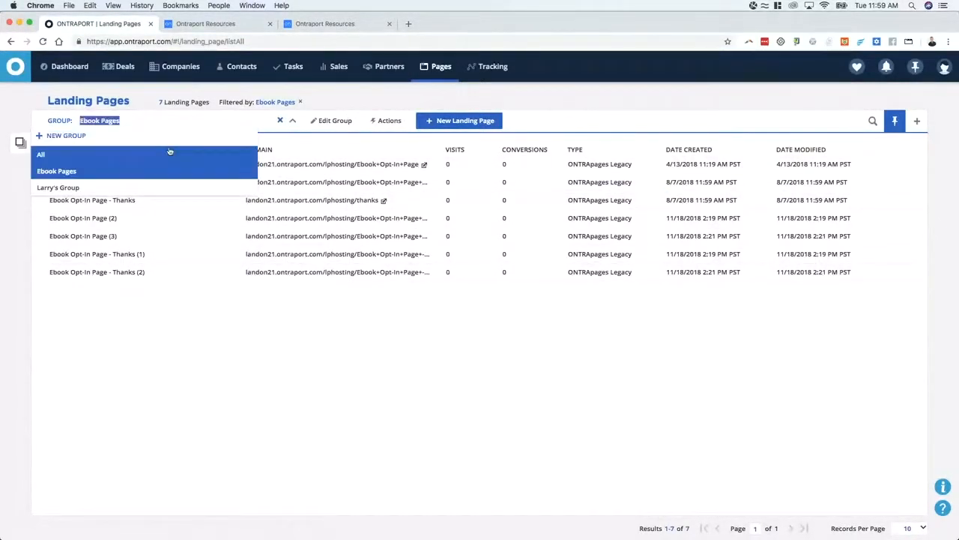
# Step: Filter the landing pages by the saved group listed below Ebook Pages, and reopen the list of groups
pyautogui.click(156, 185)
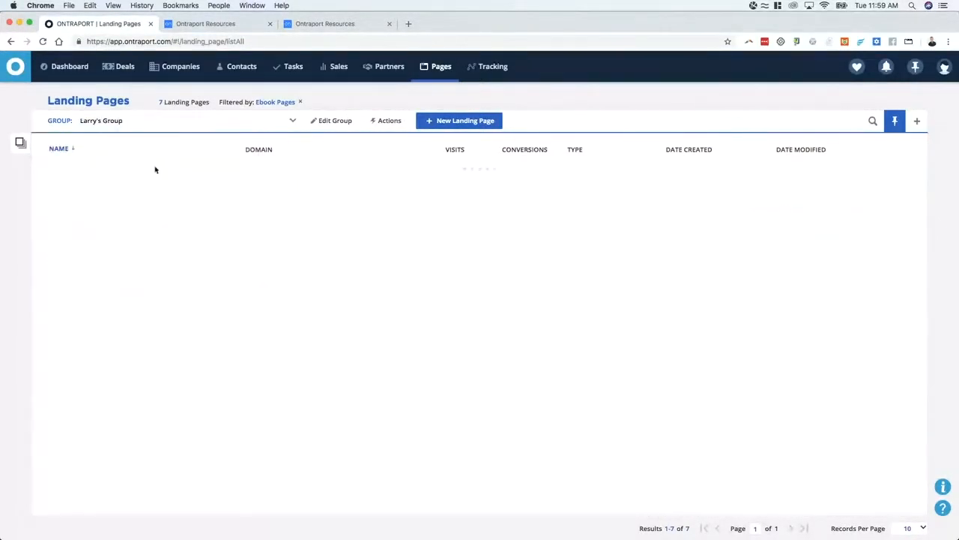
pyautogui.click(161, 128)
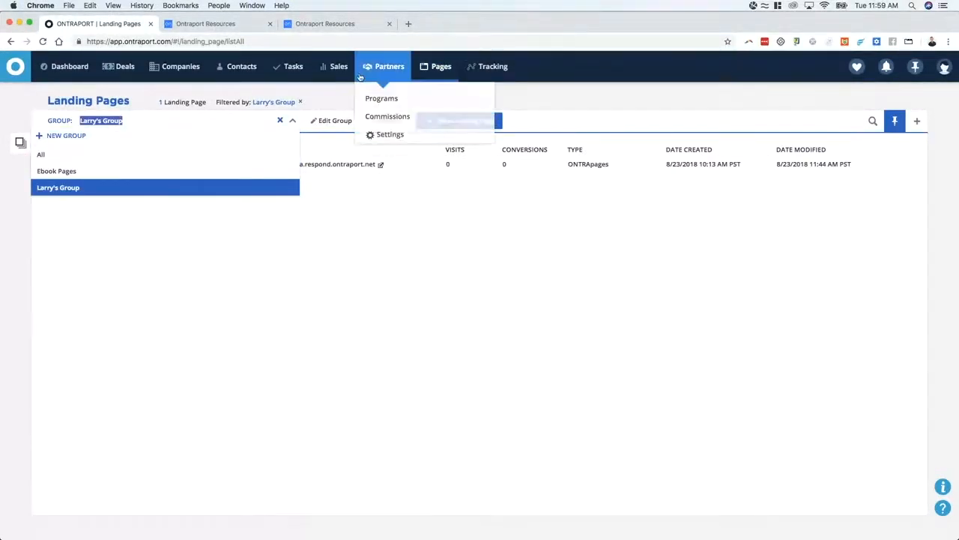
# Step: Open the Messages collection that belongs to Contacts
pyautogui.moveTo(241, 71)
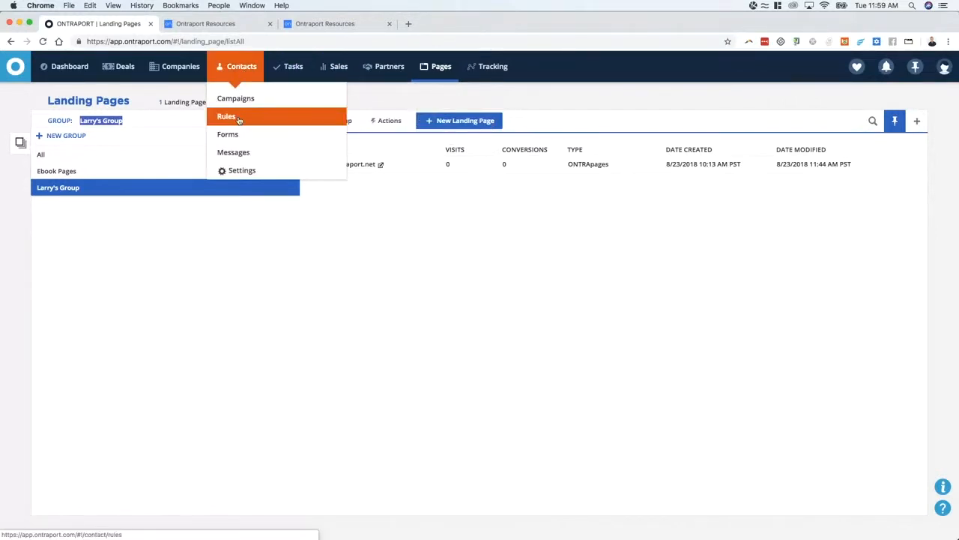
pyautogui.click(241, 167)
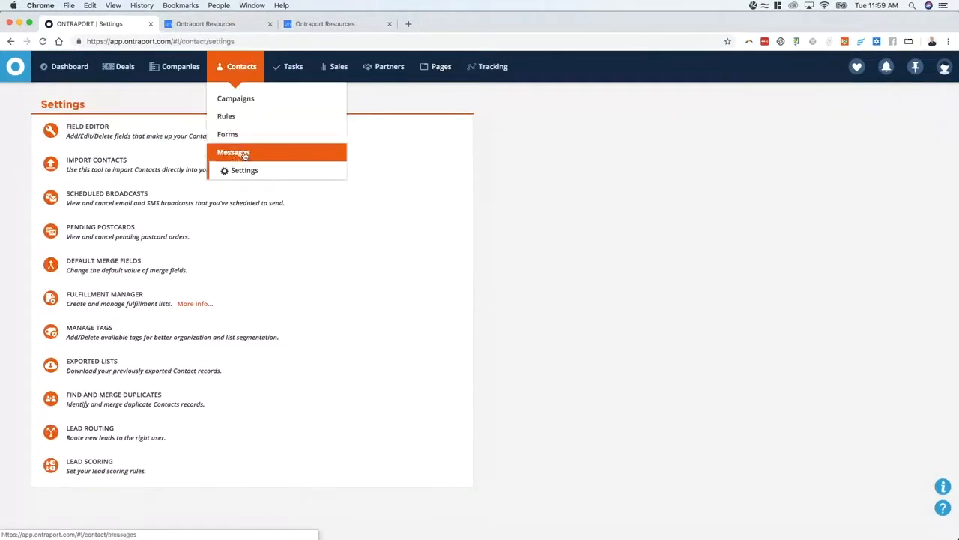
pyautogui.click(245, 152)
# Step: Filter the messages by the Sell a product group and widen the Name column to fit the full message names
pyautogui.click(156, 126)
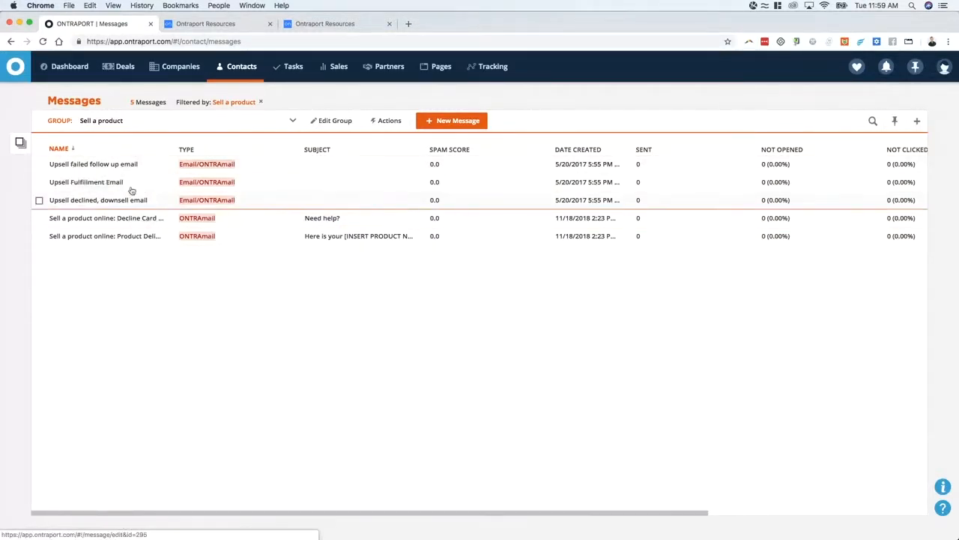
pyautogui.moveTo(171, 151); pyautogui.dragTo(226, 152)
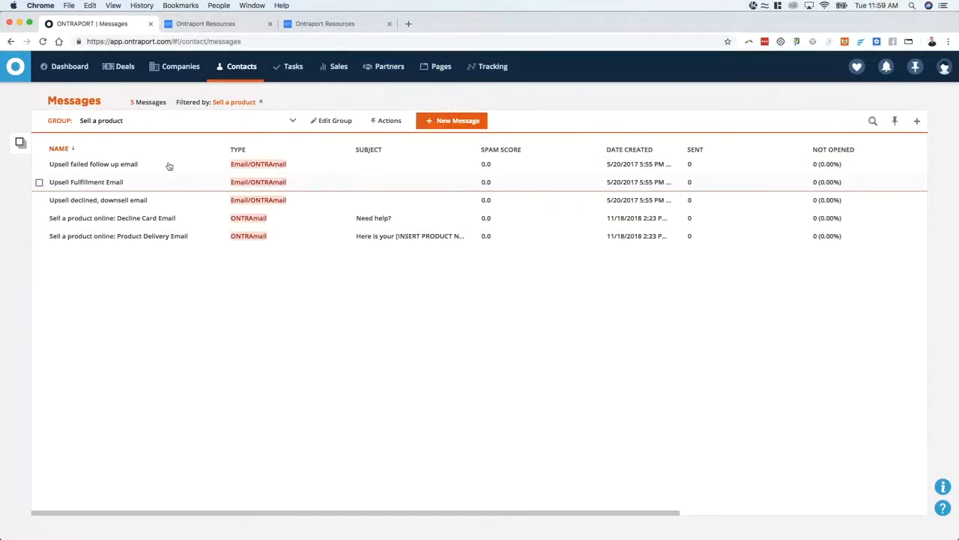